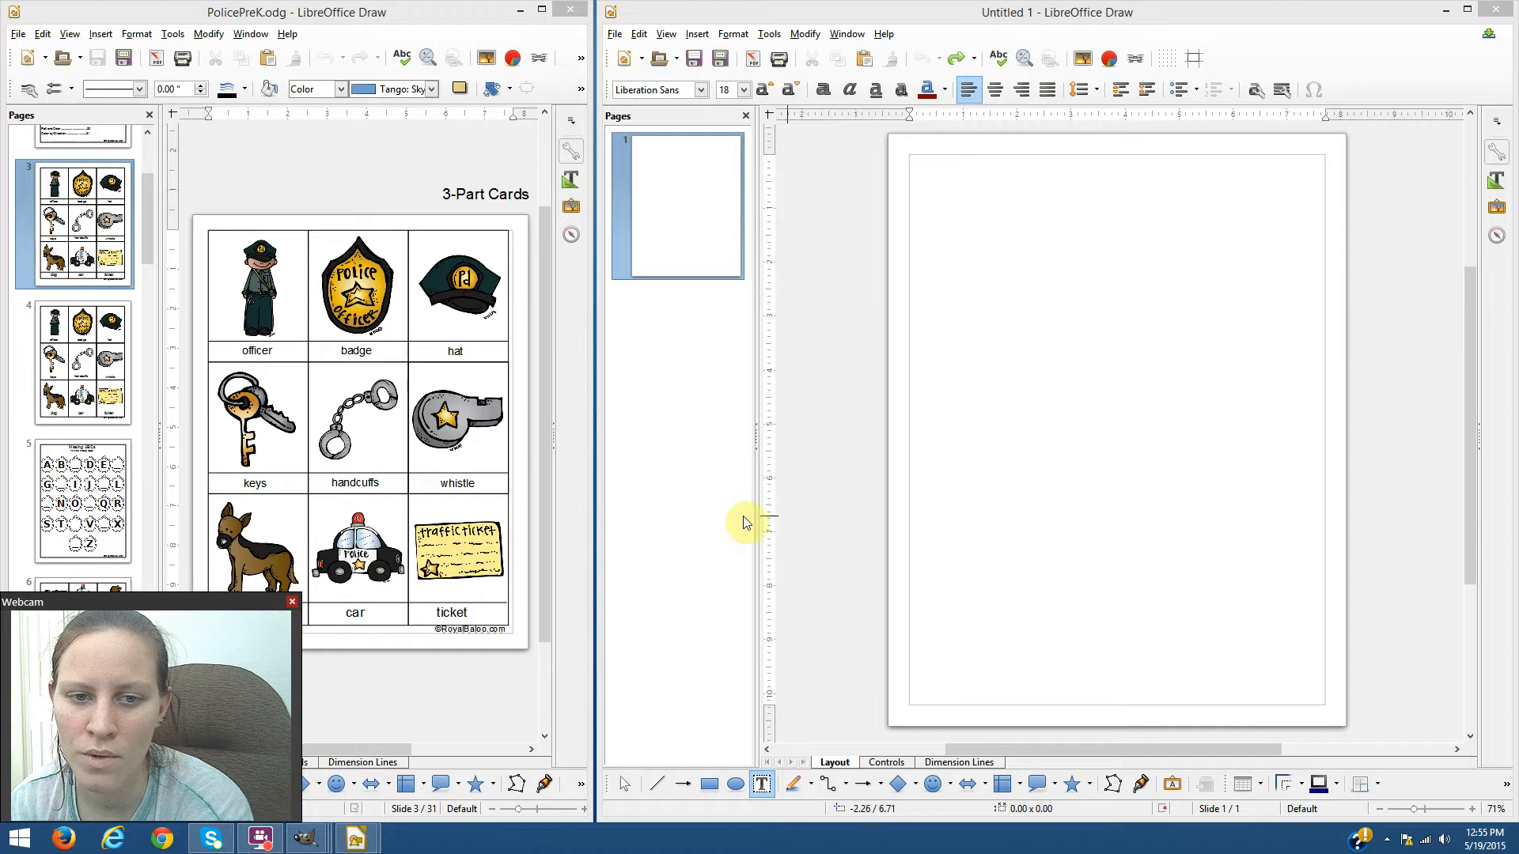
# - Review the cover, table of contents and 3-Part Cards page of the finished PolicePreK.odg pack
pyautogui.click(546, 526)
pyautogui.scroll(3, 552, 399)
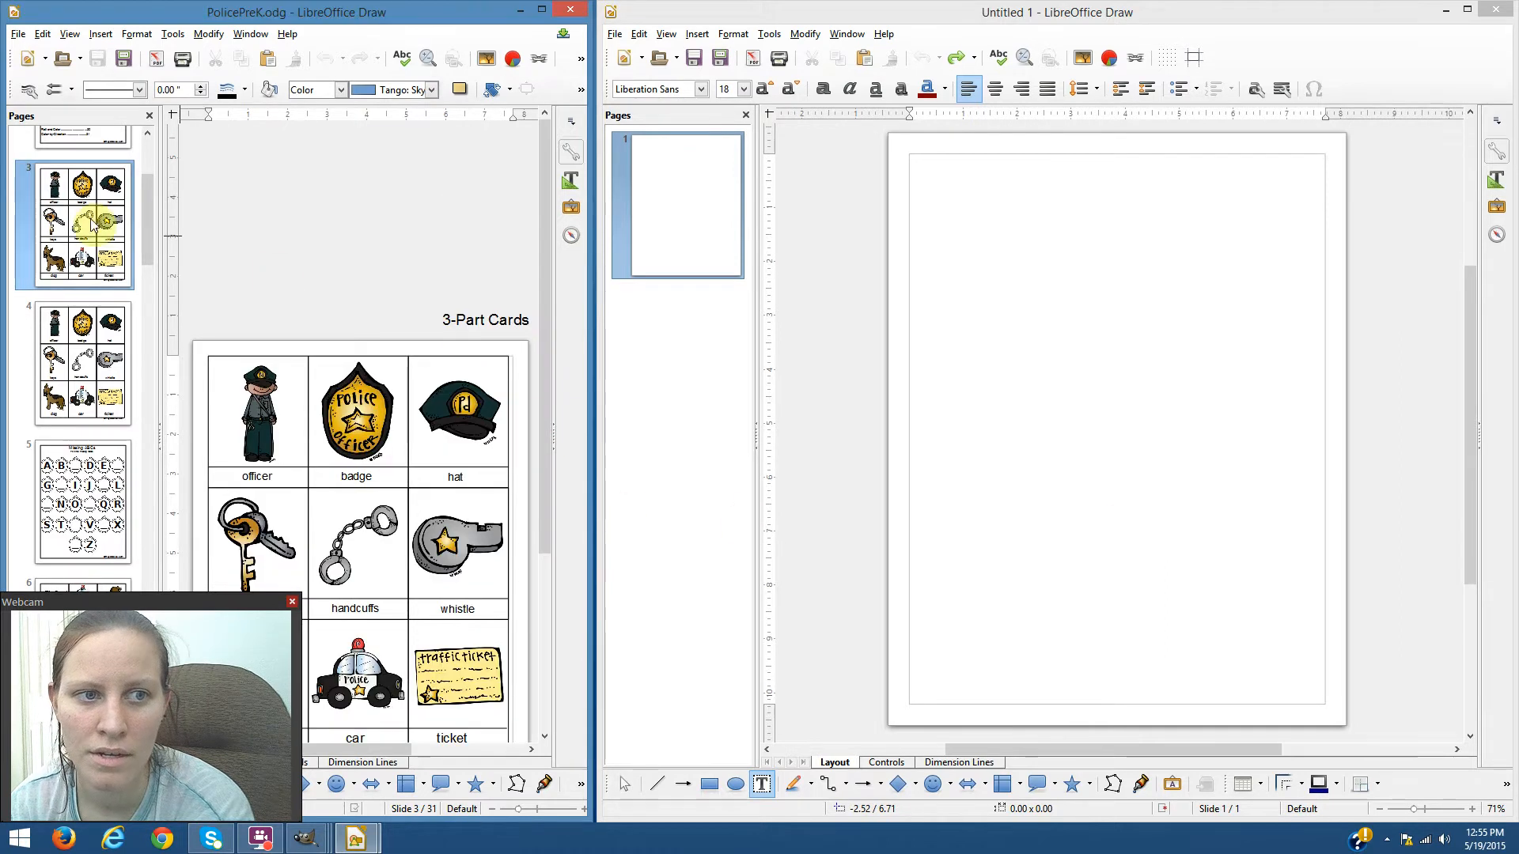
pyautogui.click(80, 148)
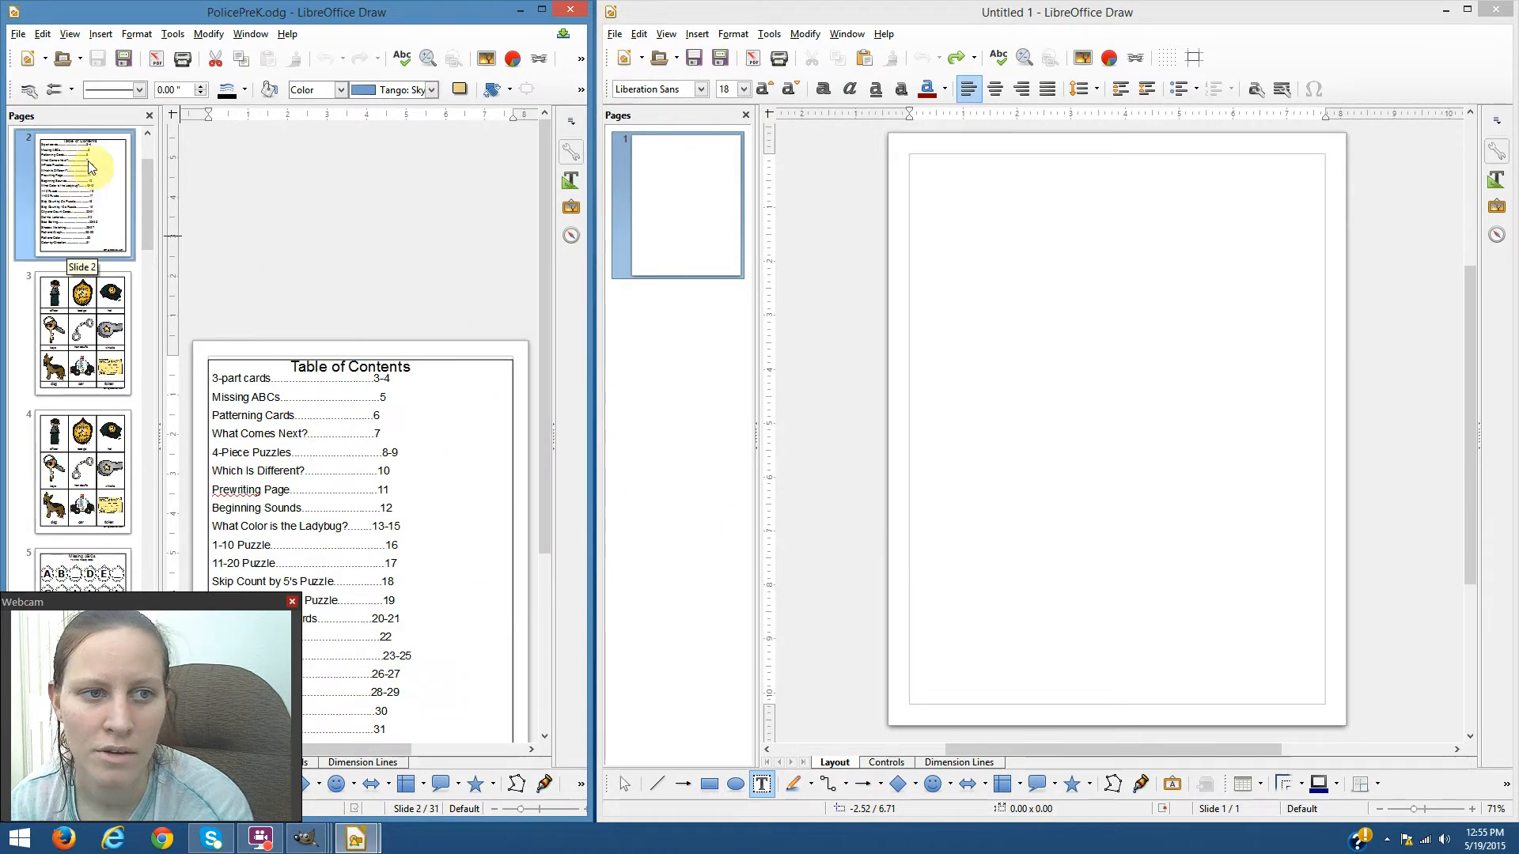
pyautogui.scroll(2, 88, 160)
pyautogui.click(87, 173)
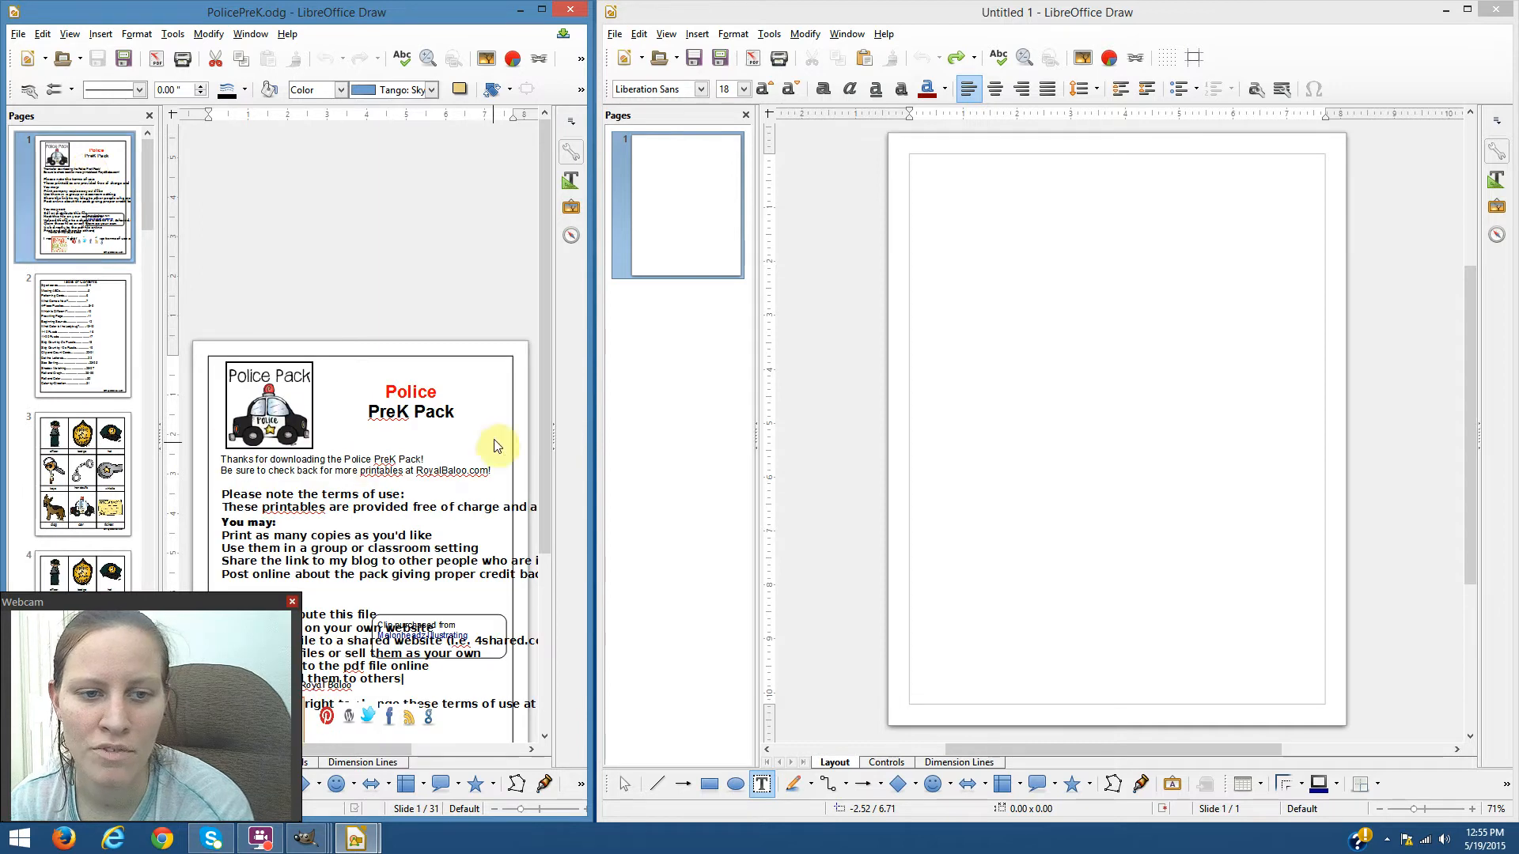
pyautogui.scroll(-1, 432, 491)
pyautogui.scroll(-2, 434, 493)
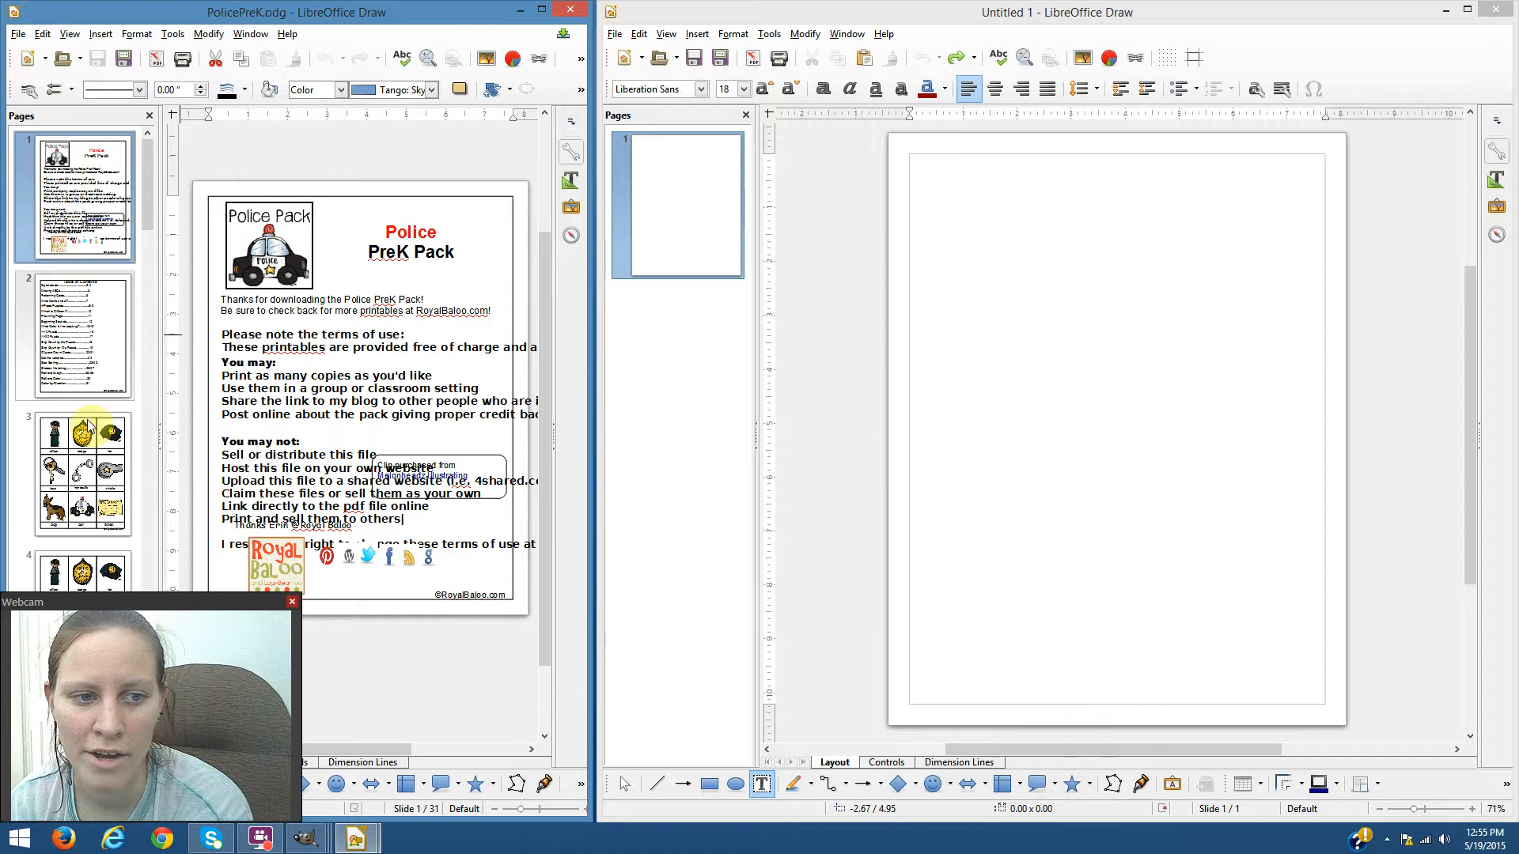
pyautogui.click(81, 470)
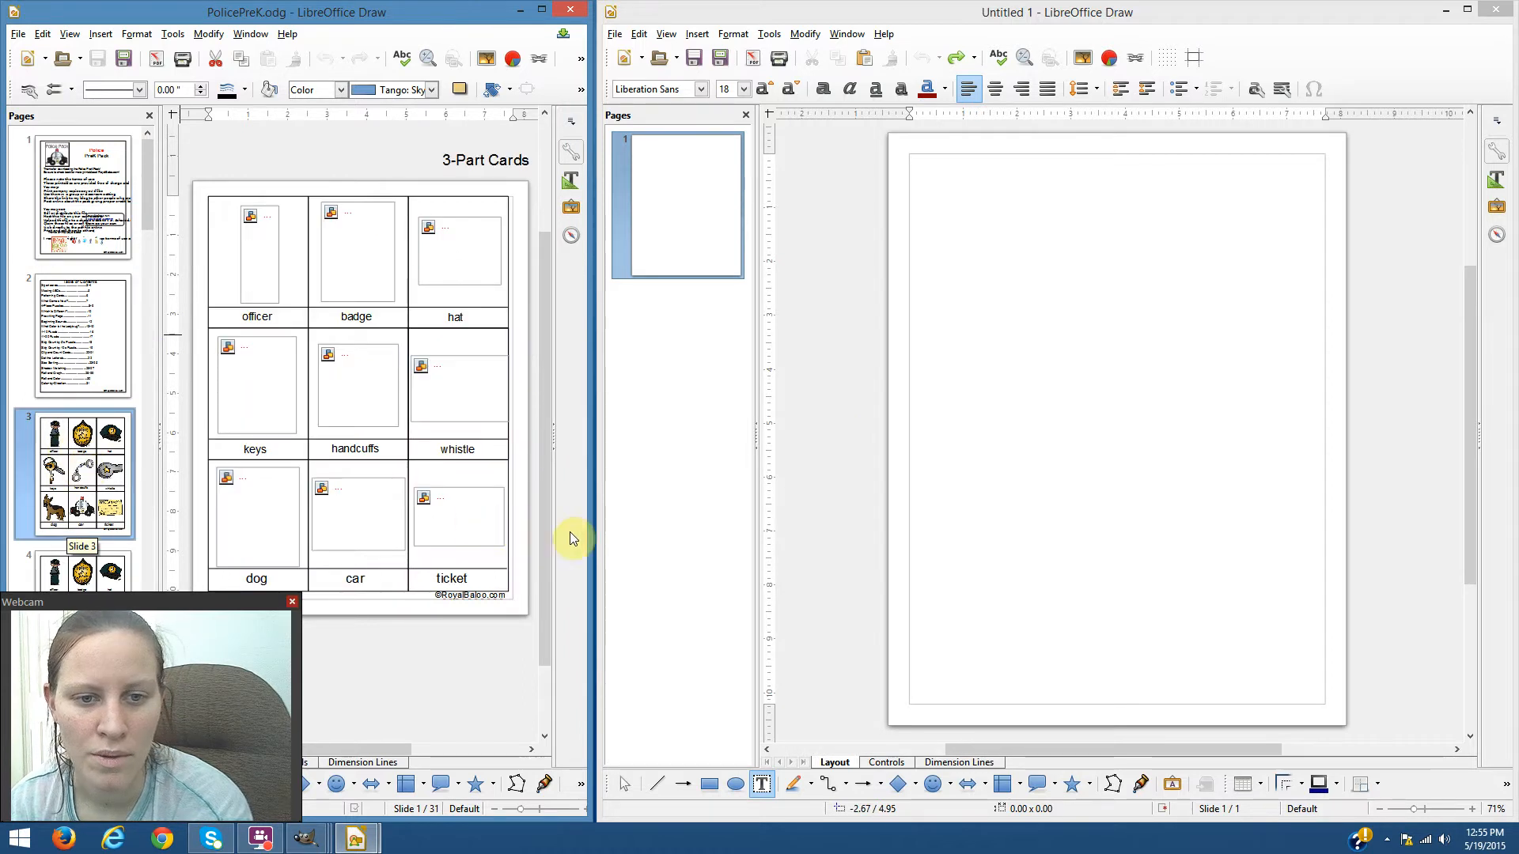
# - Insert a table with 3 columns and 3 rows on the blank page and stretch it to the page margins, about 7.71 by 10.21 inches
pyautogui.click(984, 526)
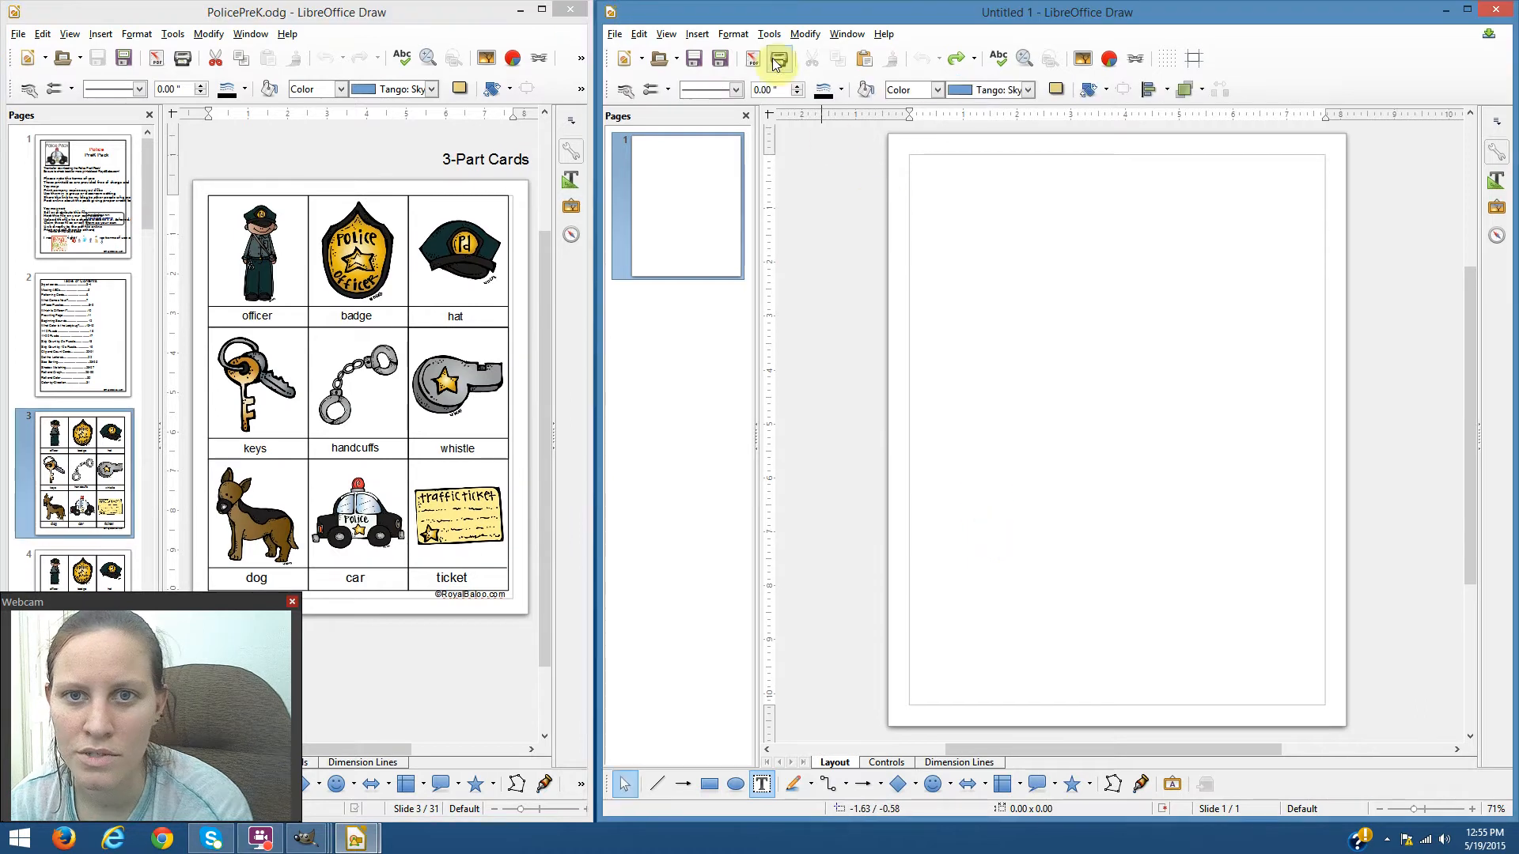
pyautogui.click(697, 34)
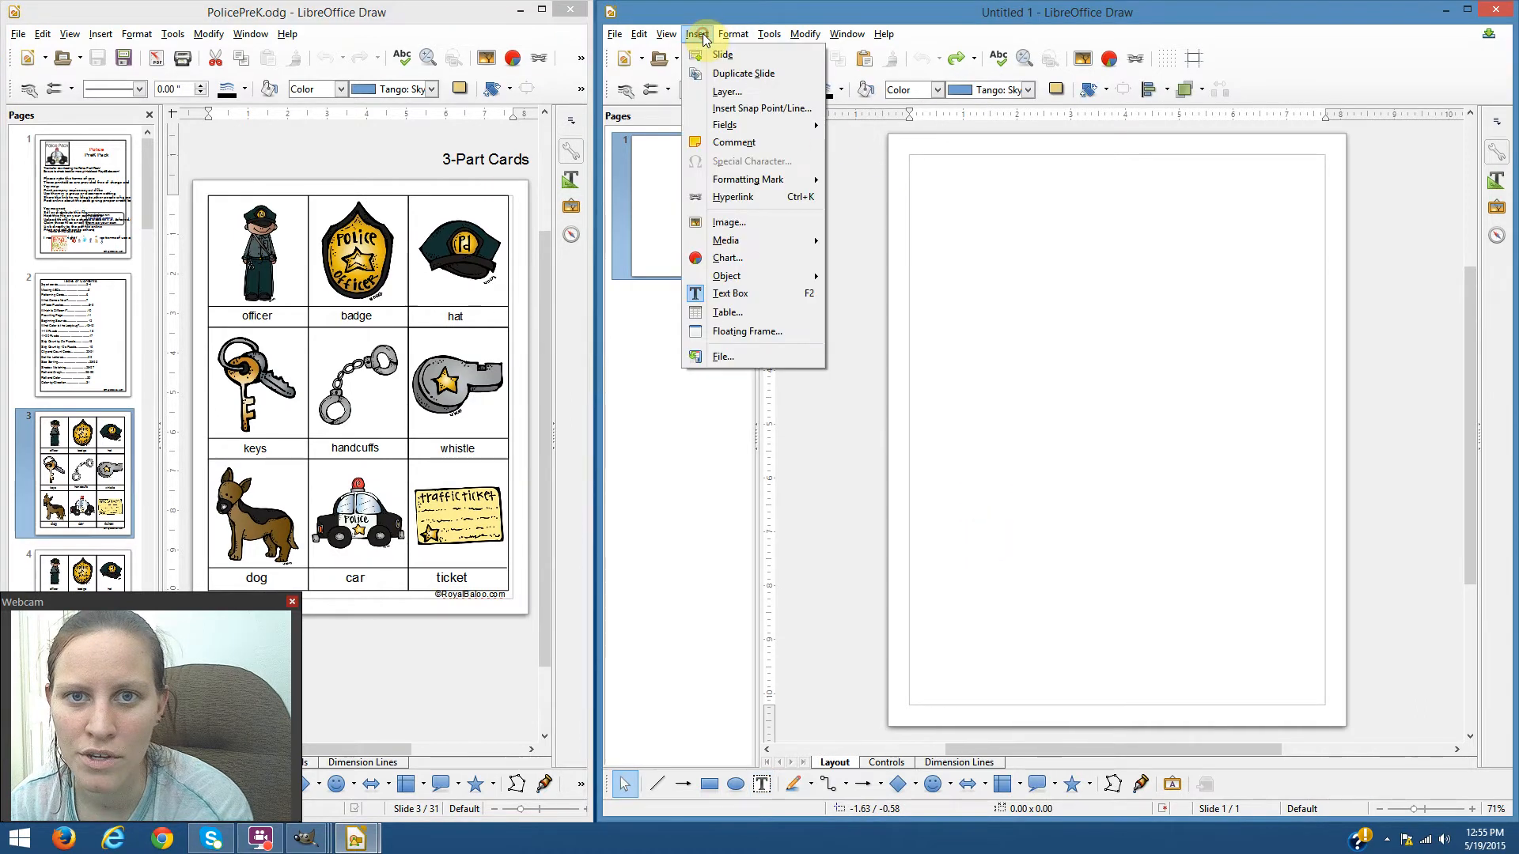
pyautogui.click(746, 312)
pyautogui.moveTo(1129, 391); pyautogui.dragTo(1113, 390)
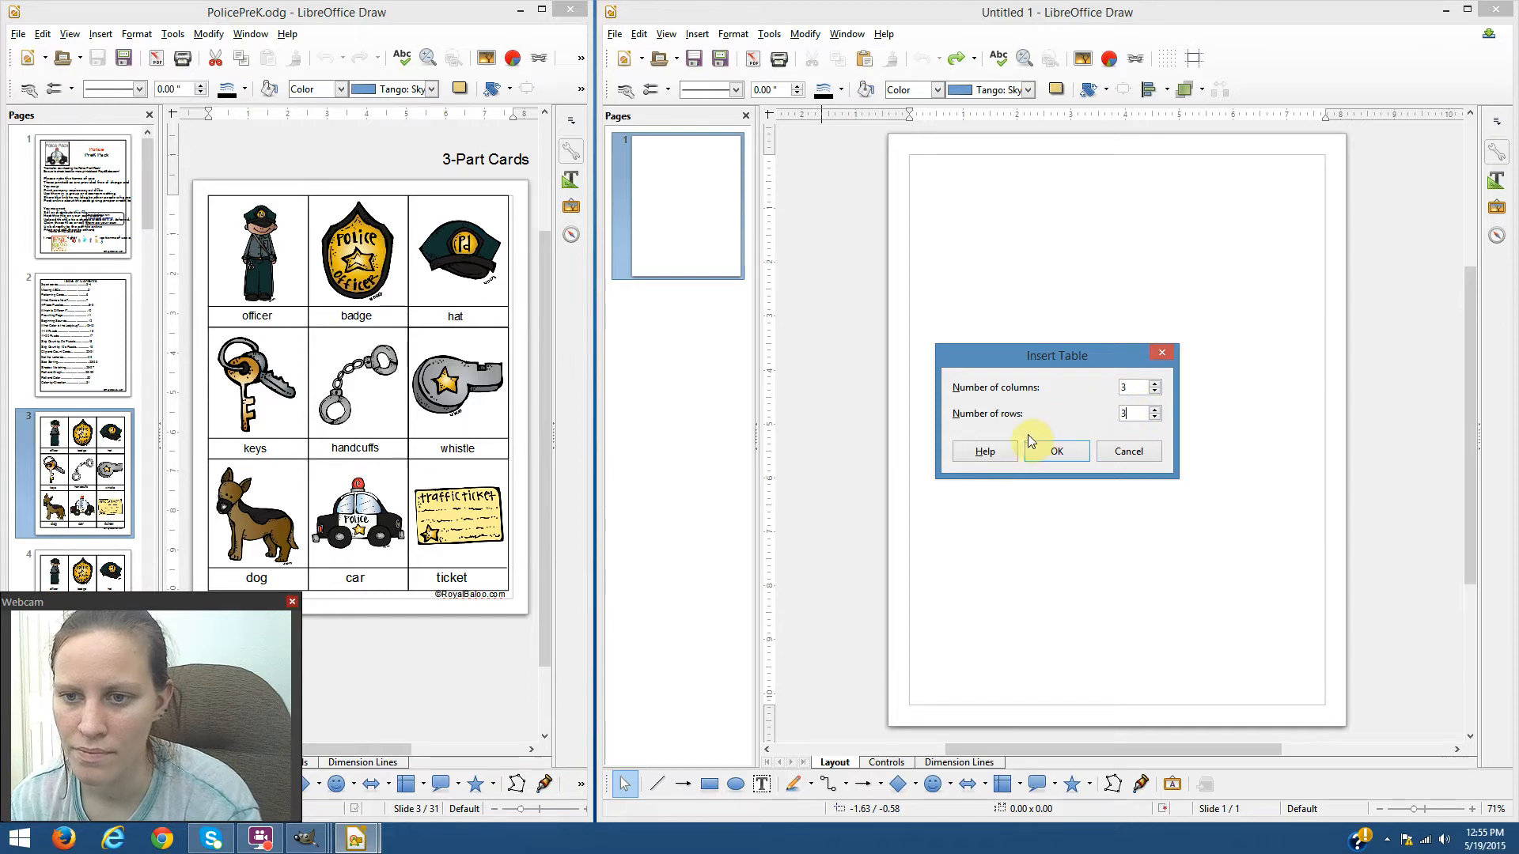
pyautogui.click(1055, 451)
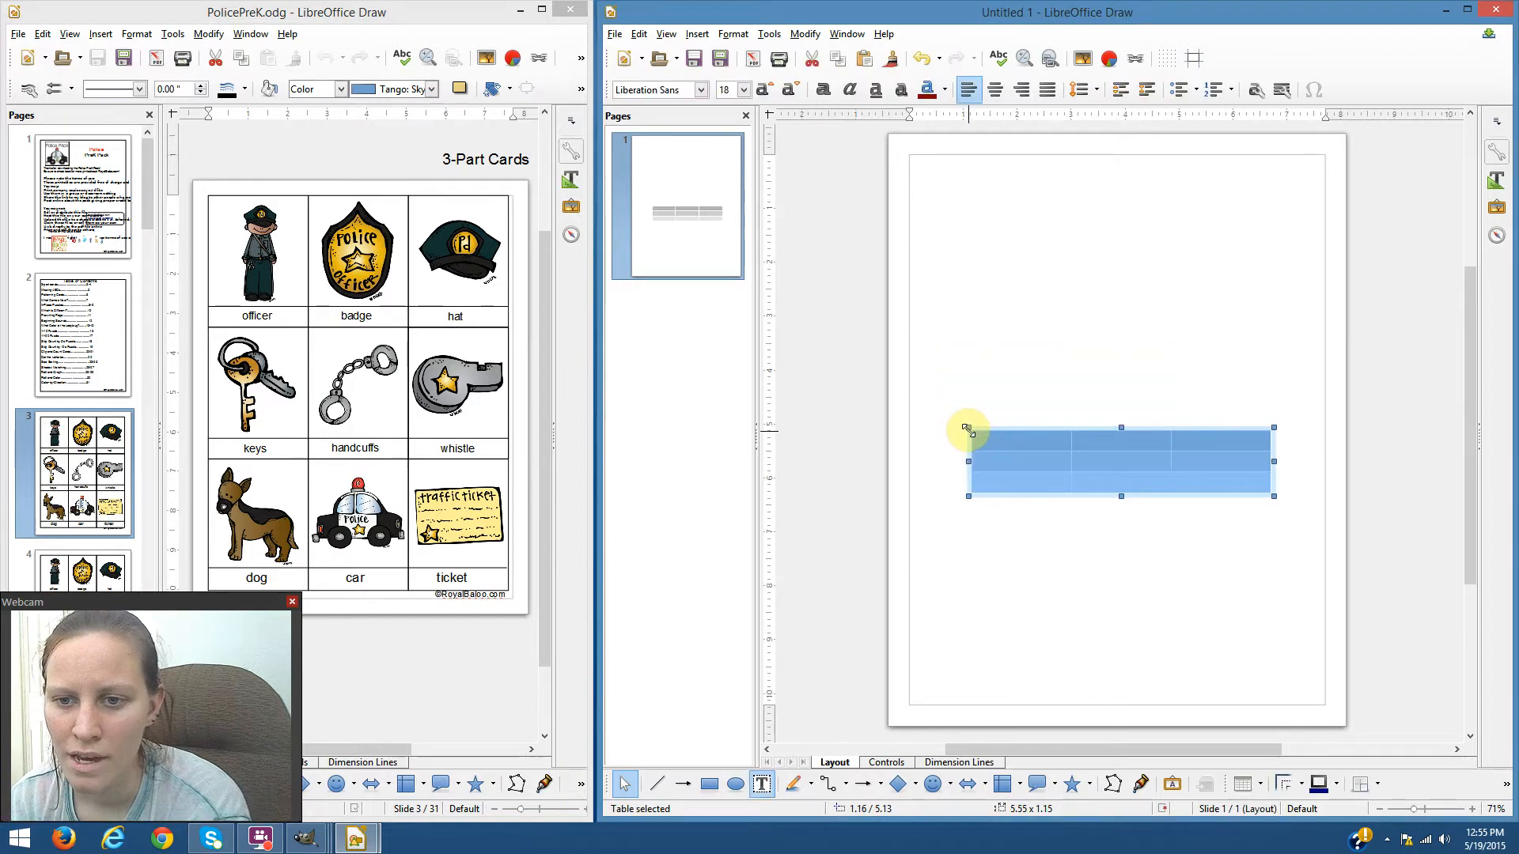
pyautogui.moveTo(966, 393); pyautogui.dragTo(906, 152)
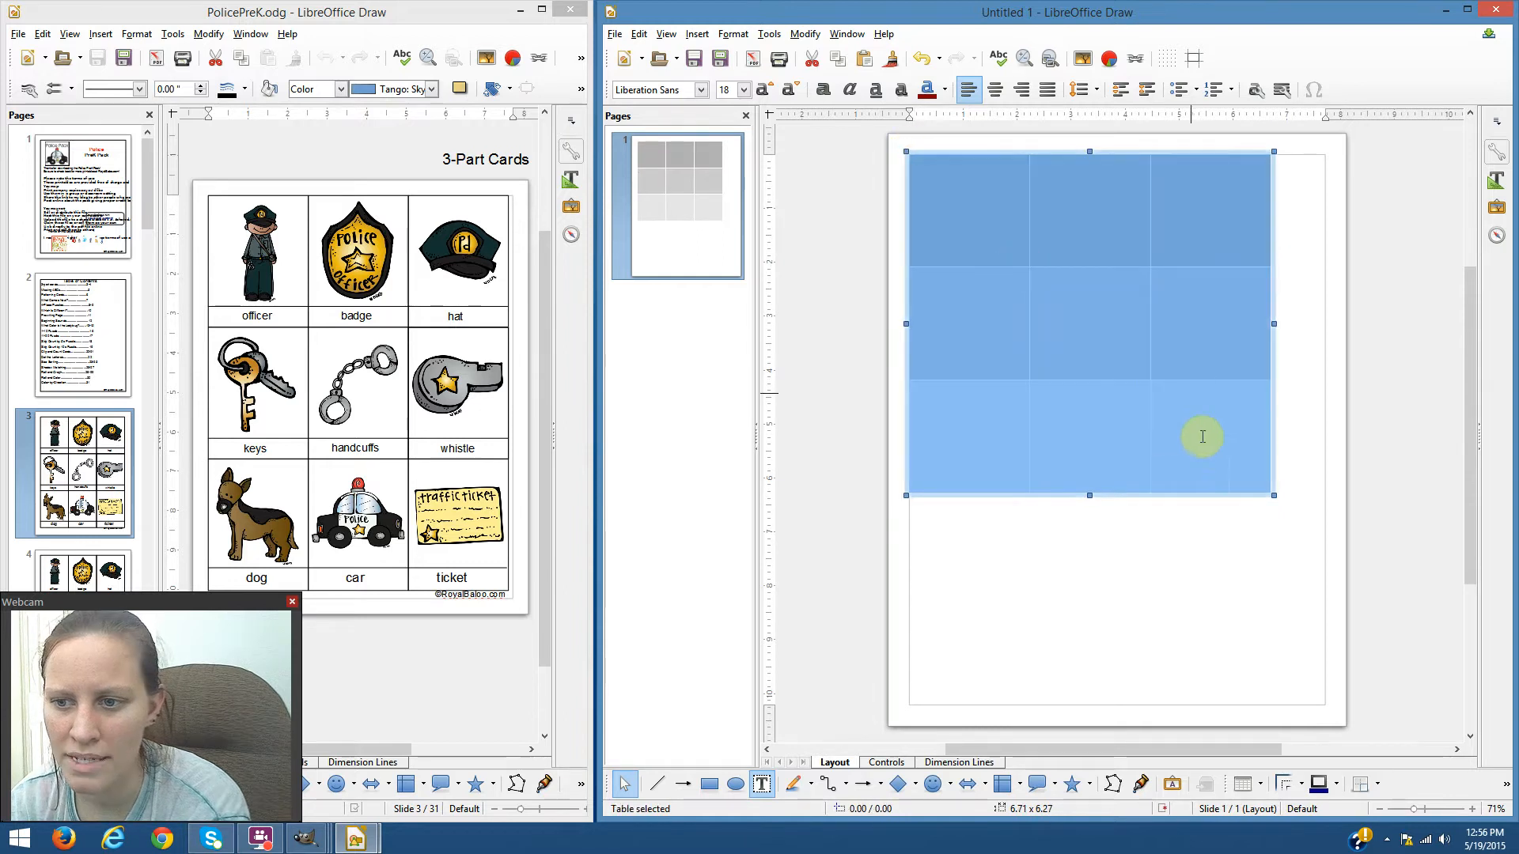
pyautogui.moveTo(1277, 496); pyautogui.dragTo(1327, 704)
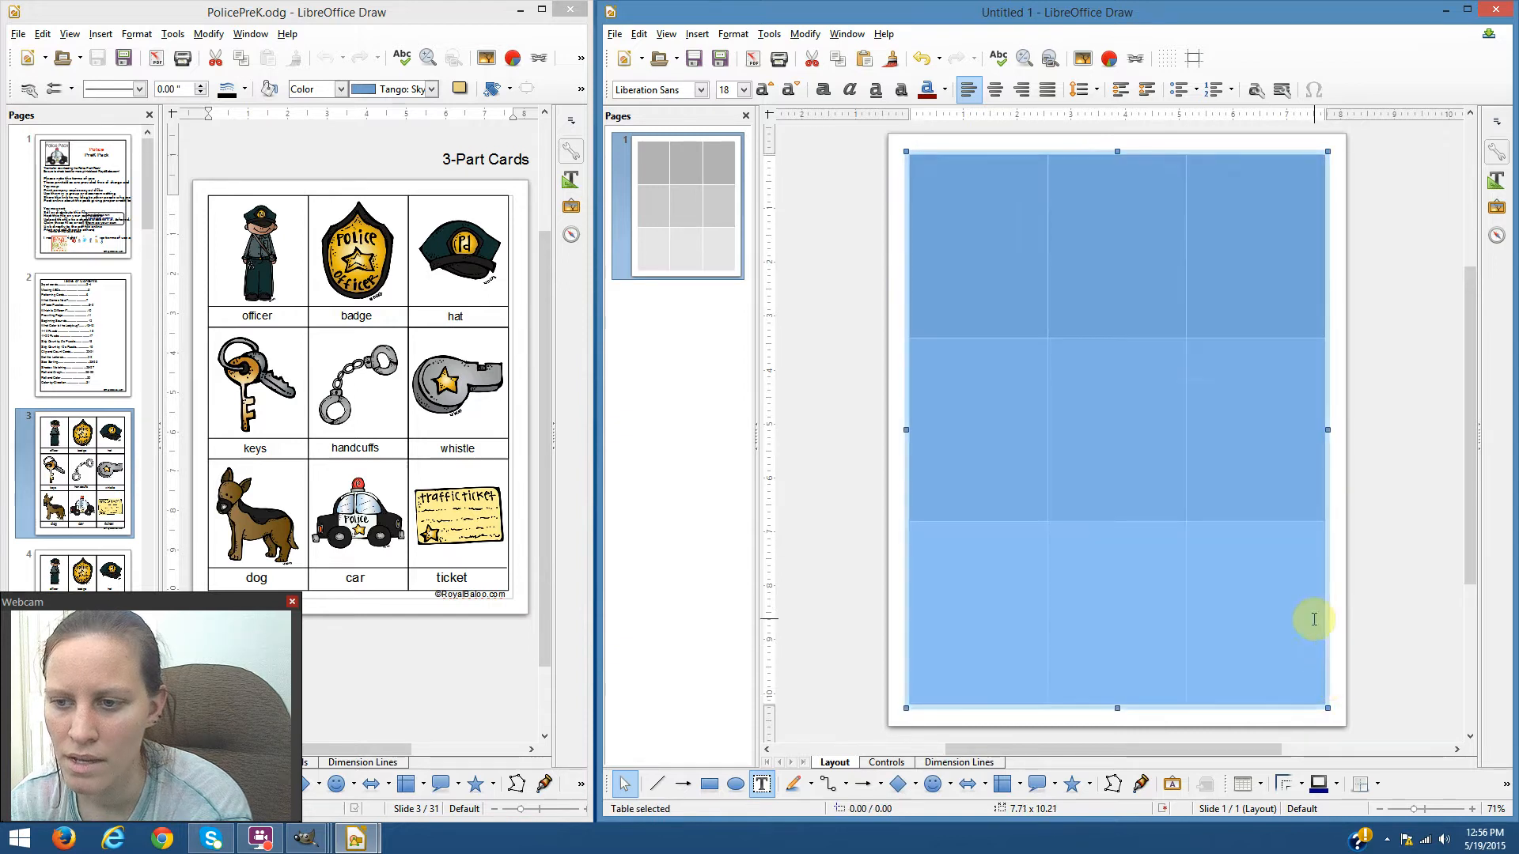
# - Select all cells of the table and set their background fill to None
pyautogui.click(1313, 619)
pyautogui.moveTo(1274, 607); pyautogui.dragTo(1020, 289)
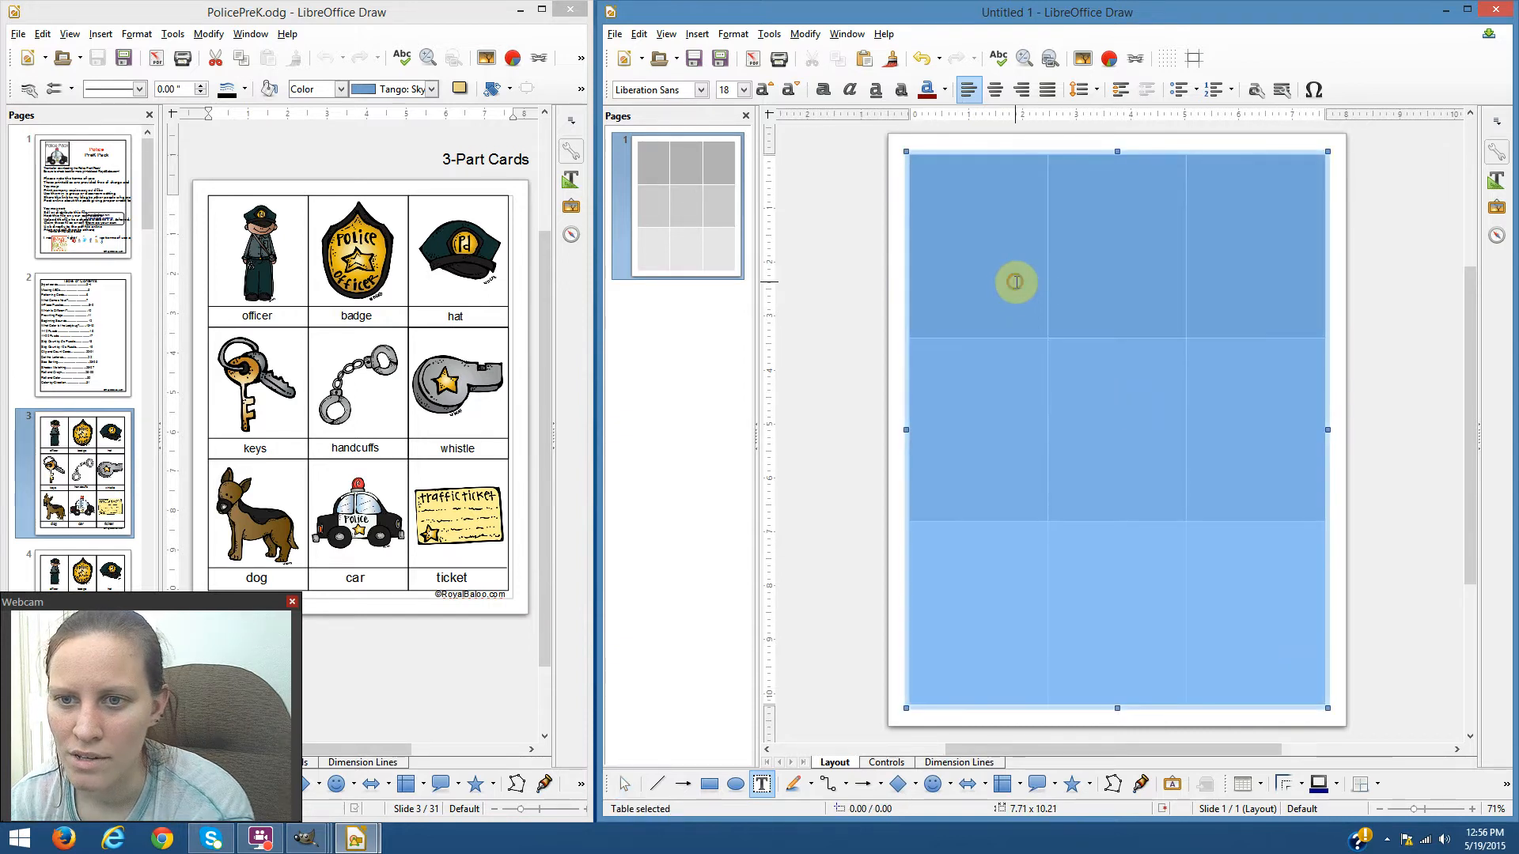
pyautogui.rightClick(1014, 281)
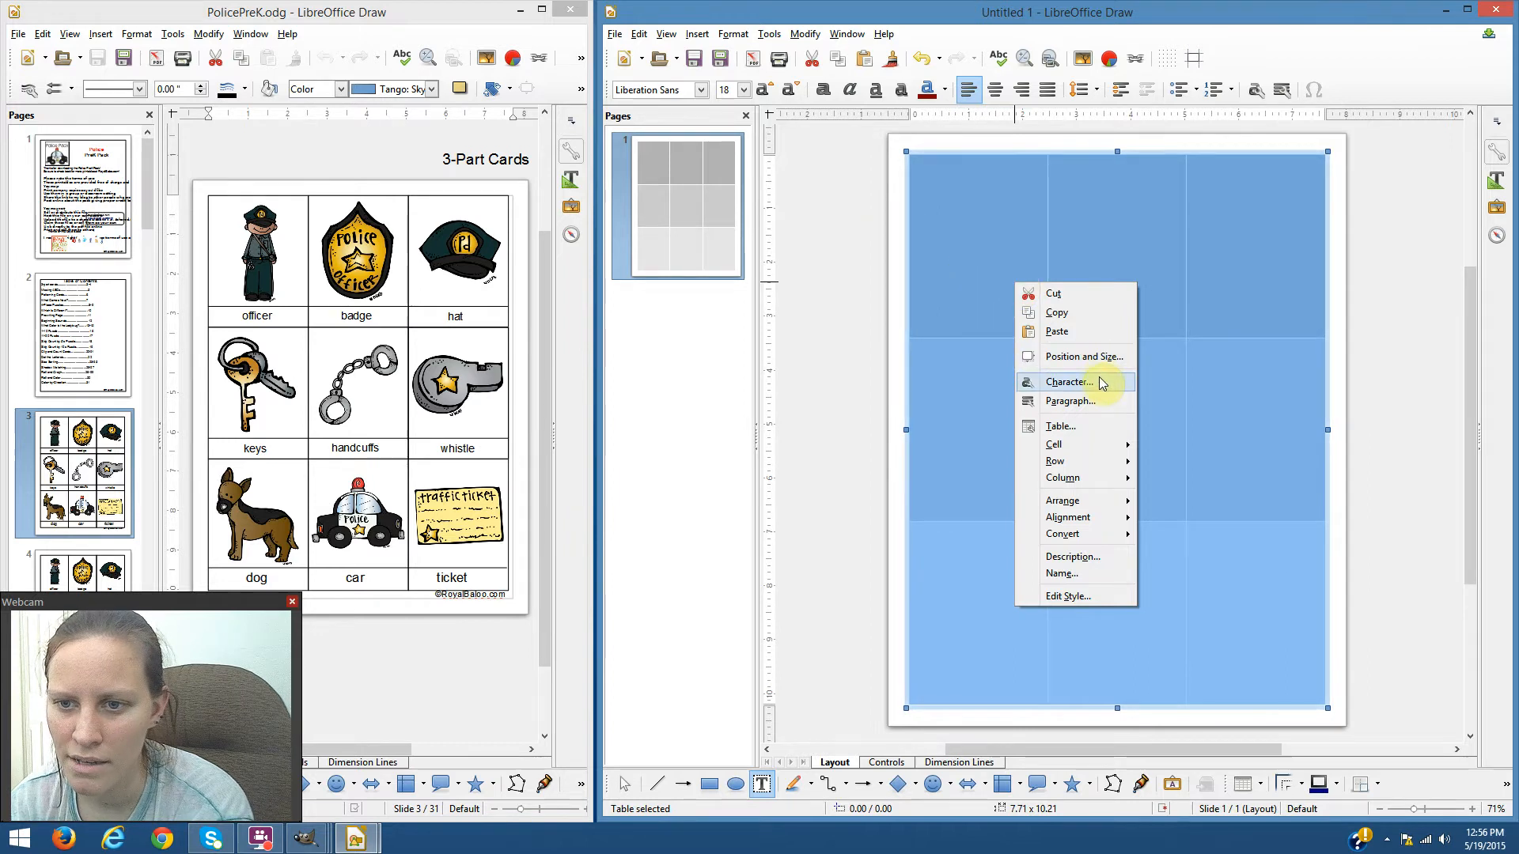
pyautogui.click(1098, 428)
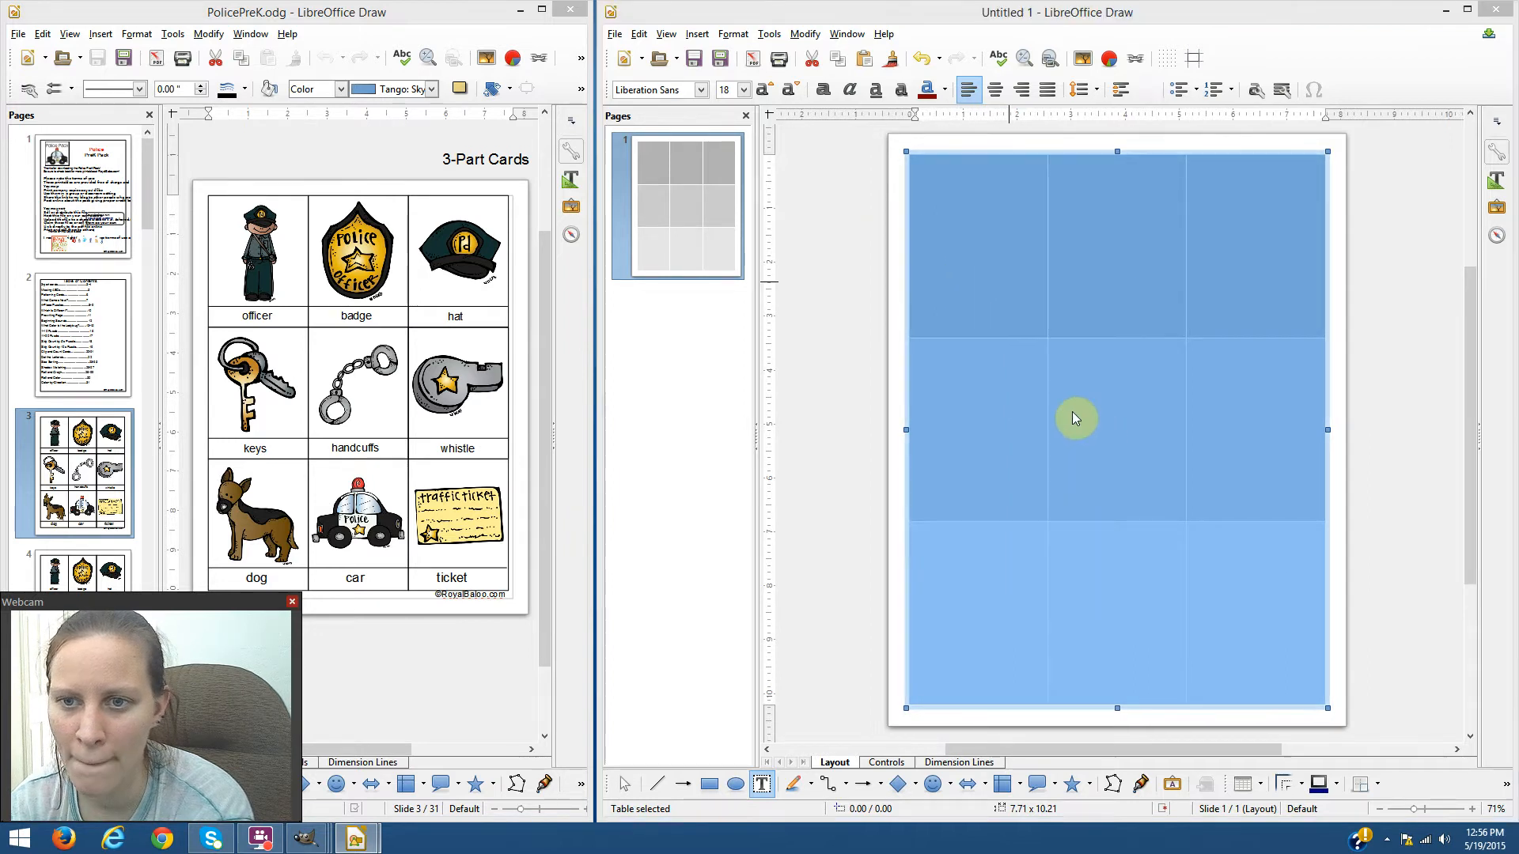
pyautogui.click(738, 326)
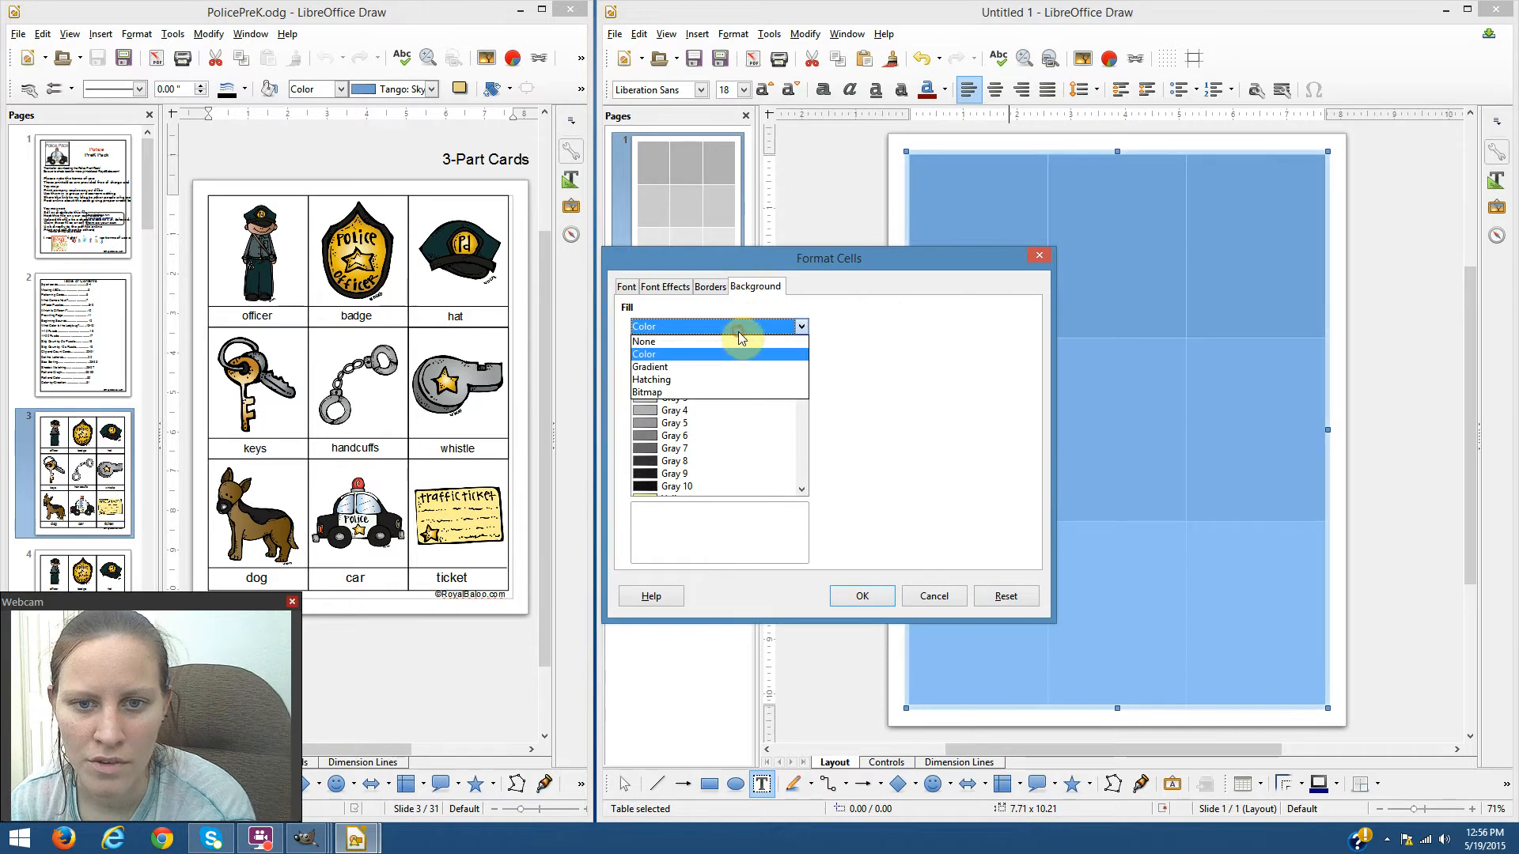
pyautogui.click(734, 345)
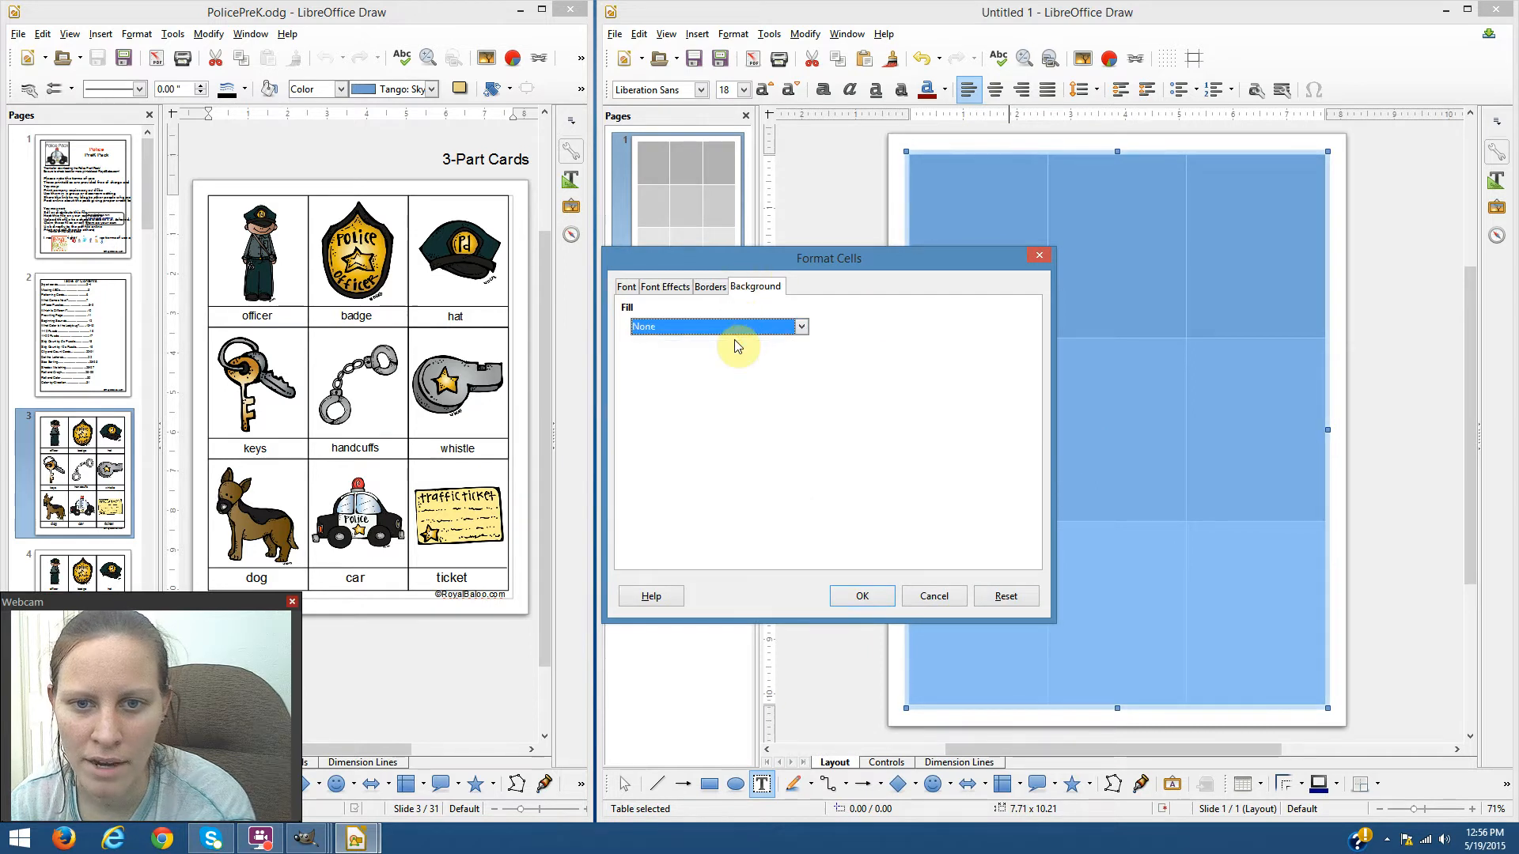
# - Give the table black 1.25 pt borders on the outer edge and all inner lines, and apply the cell formatting
pyautogui.click(718, 290)
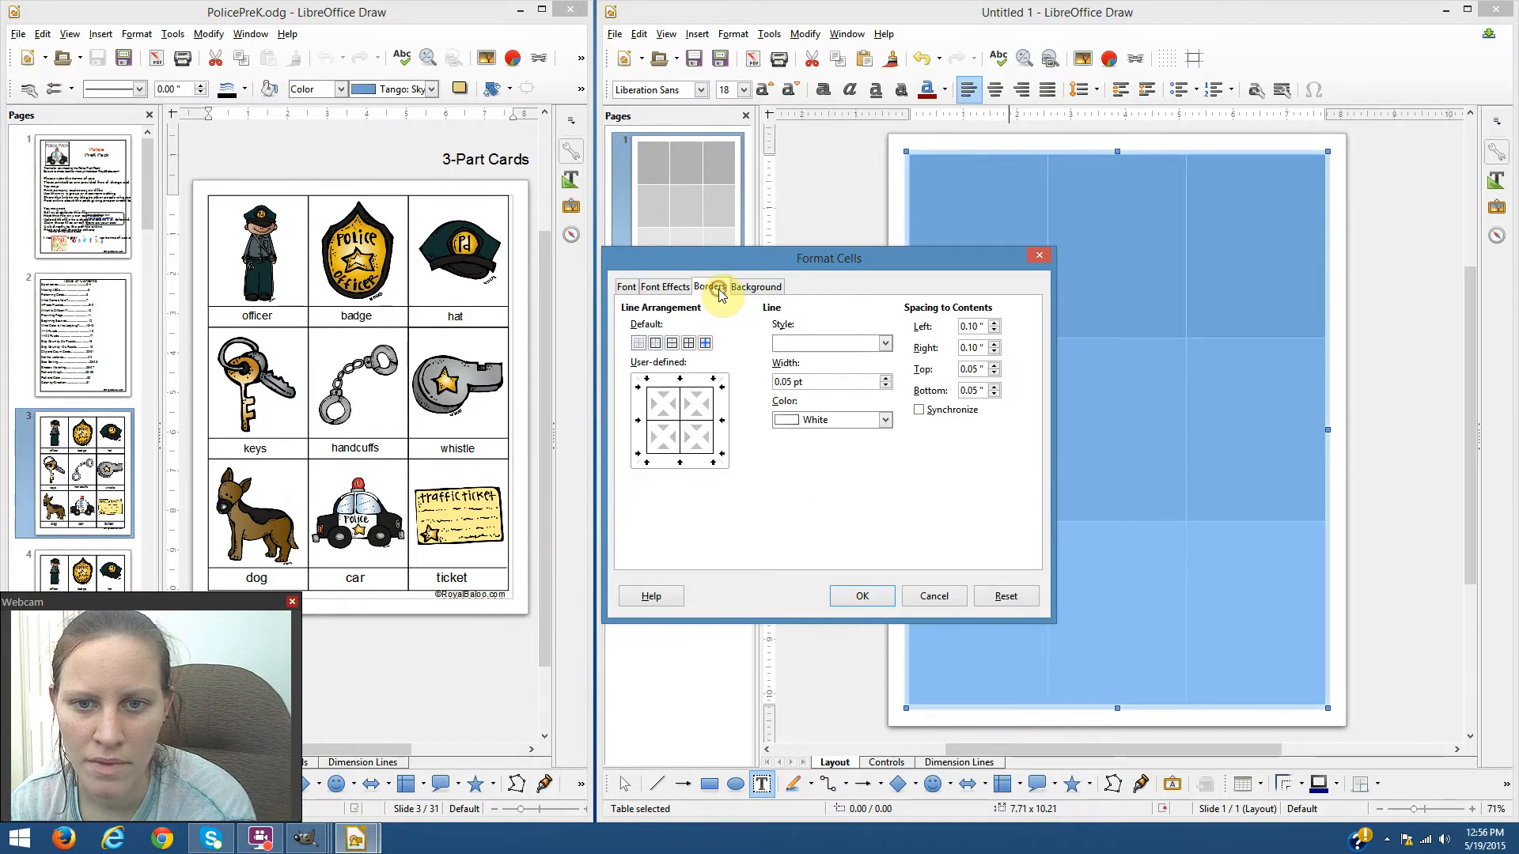
pyautogui.click(883, 421)
pyautogui.scroll(1, 889, 458)
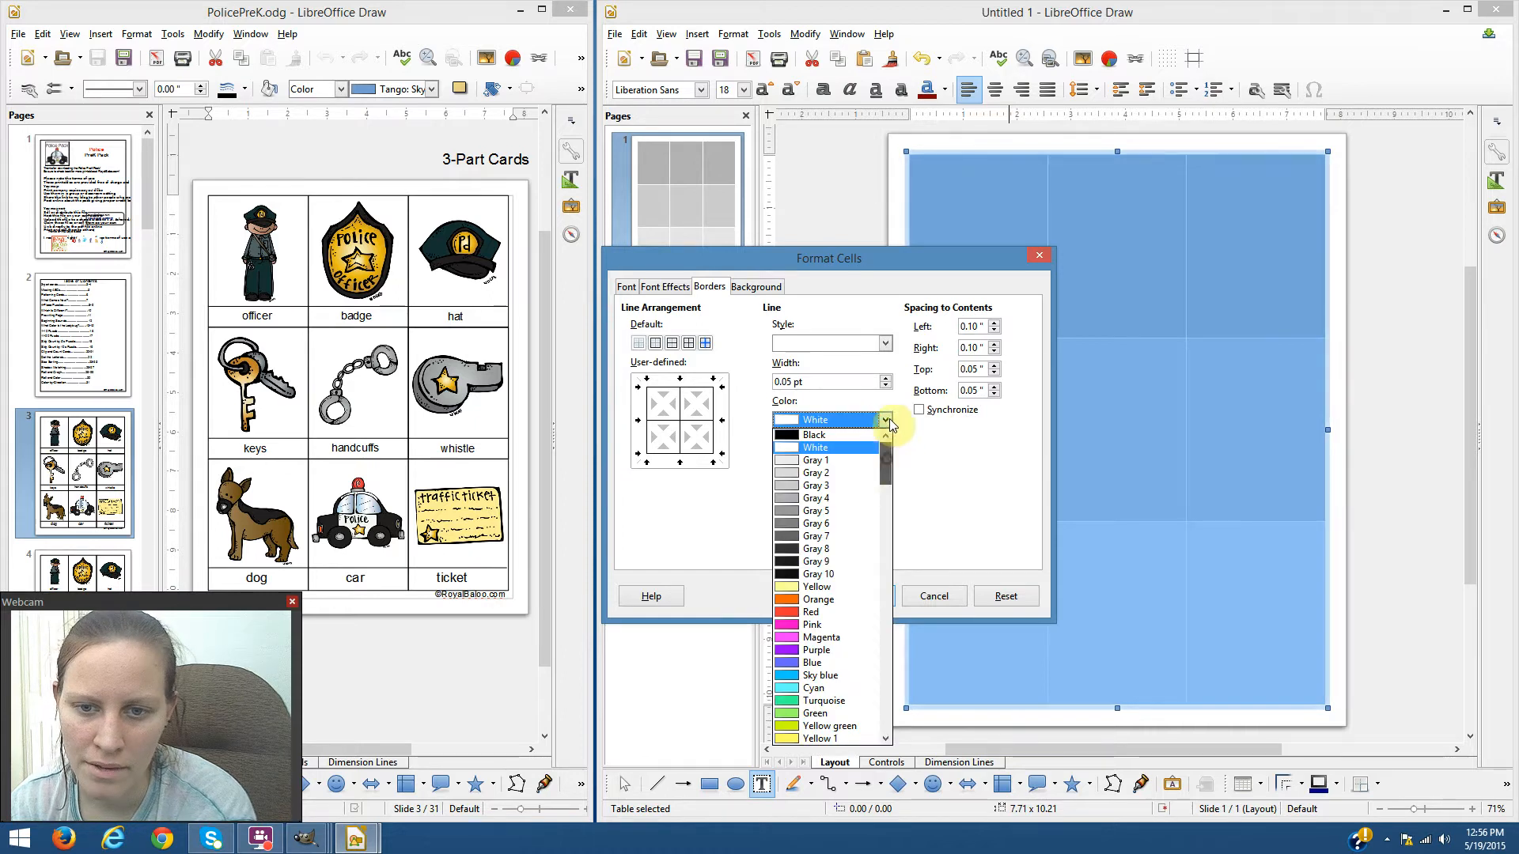
pyautogui.click(834, 430)
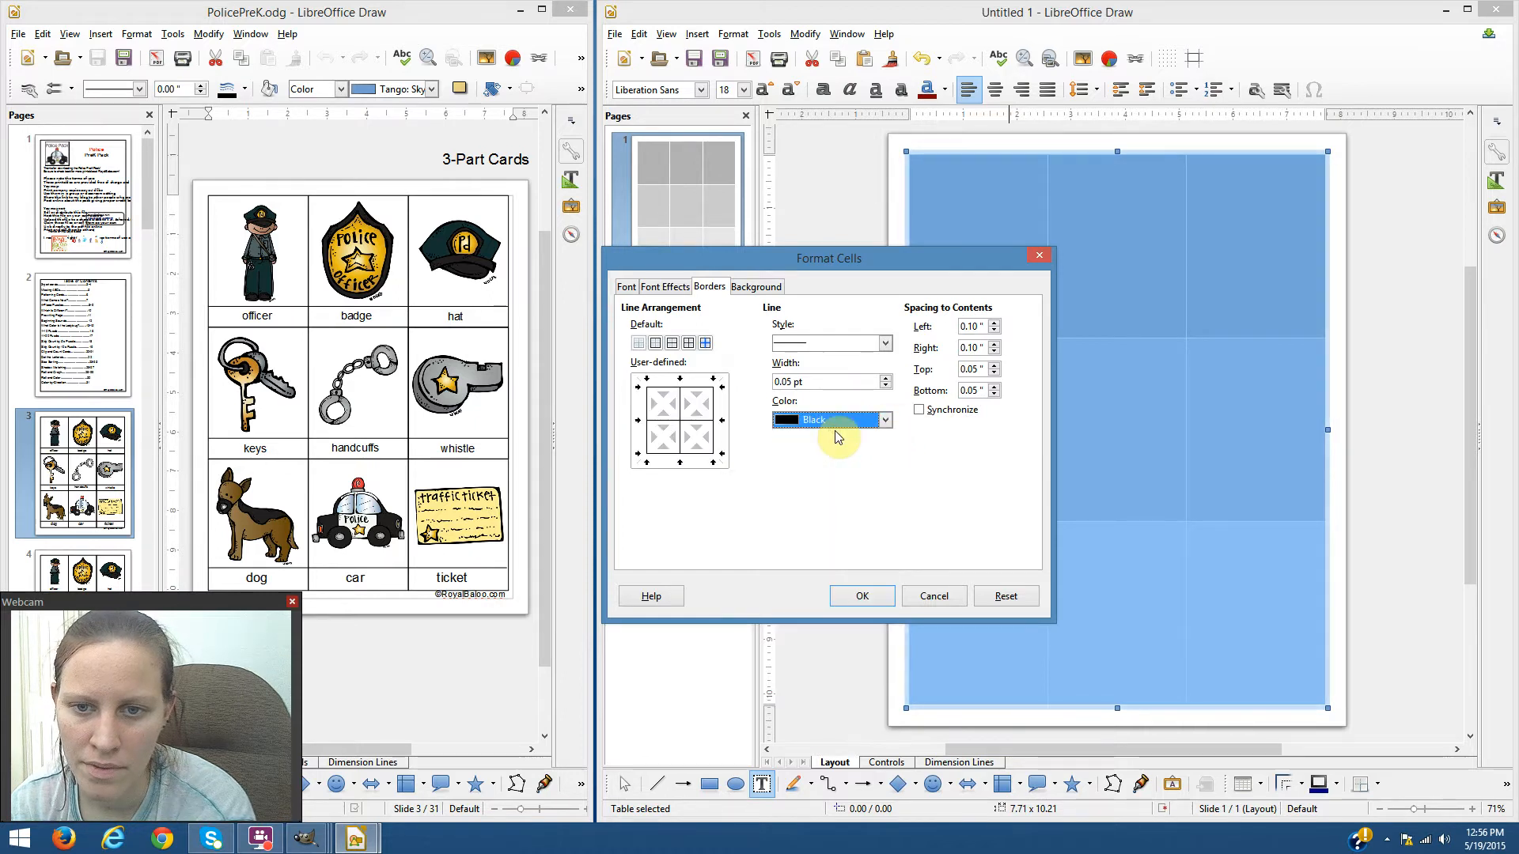
pyautogui.click(887, 380)
pyautogui.click(887, 380)
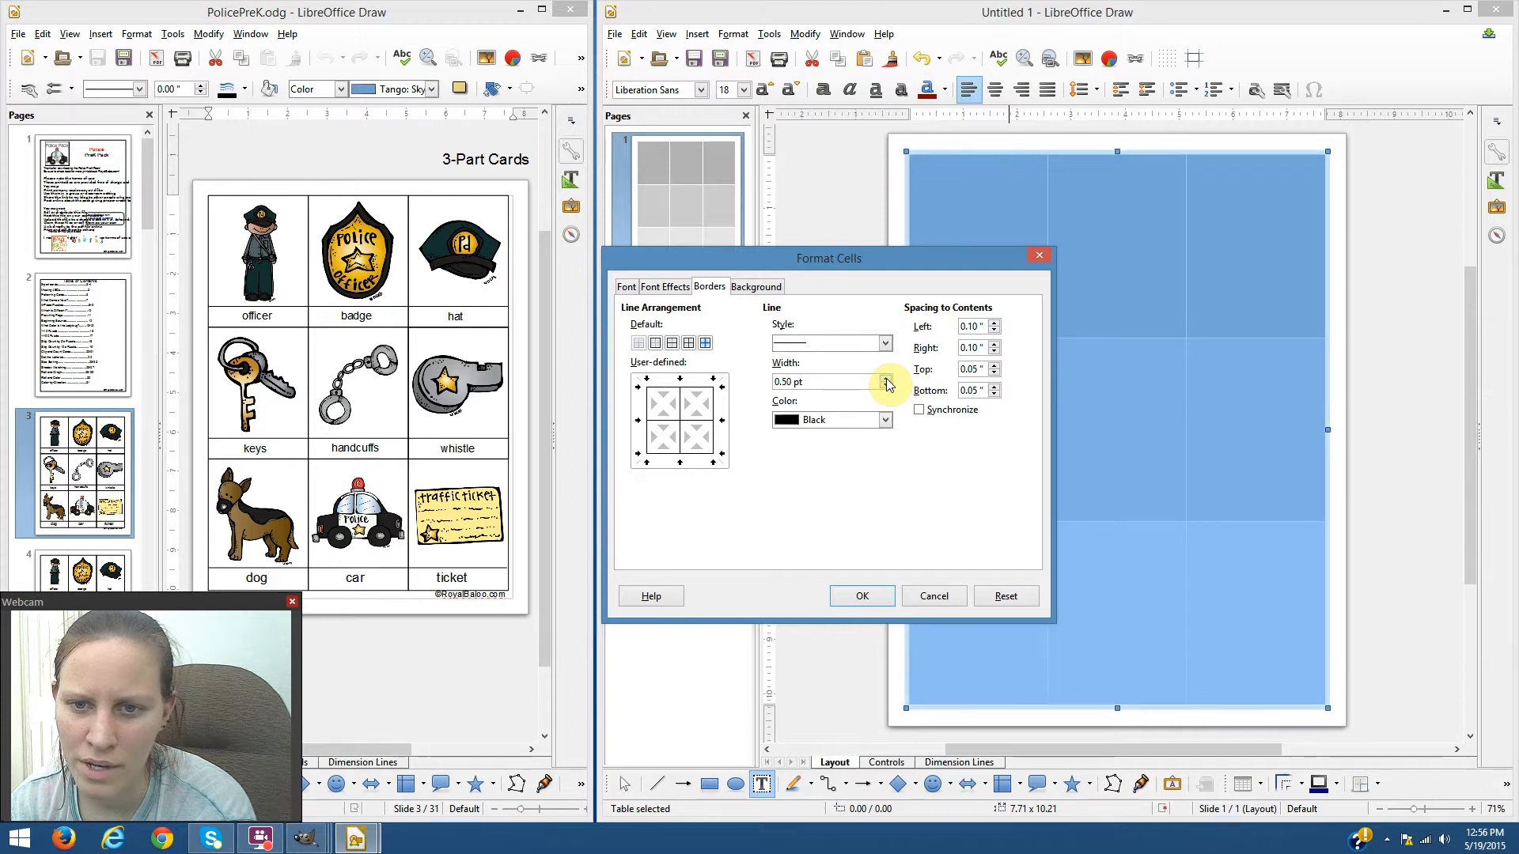
pyautogui.click(887, 380)
pyautogui.click(887, 380)
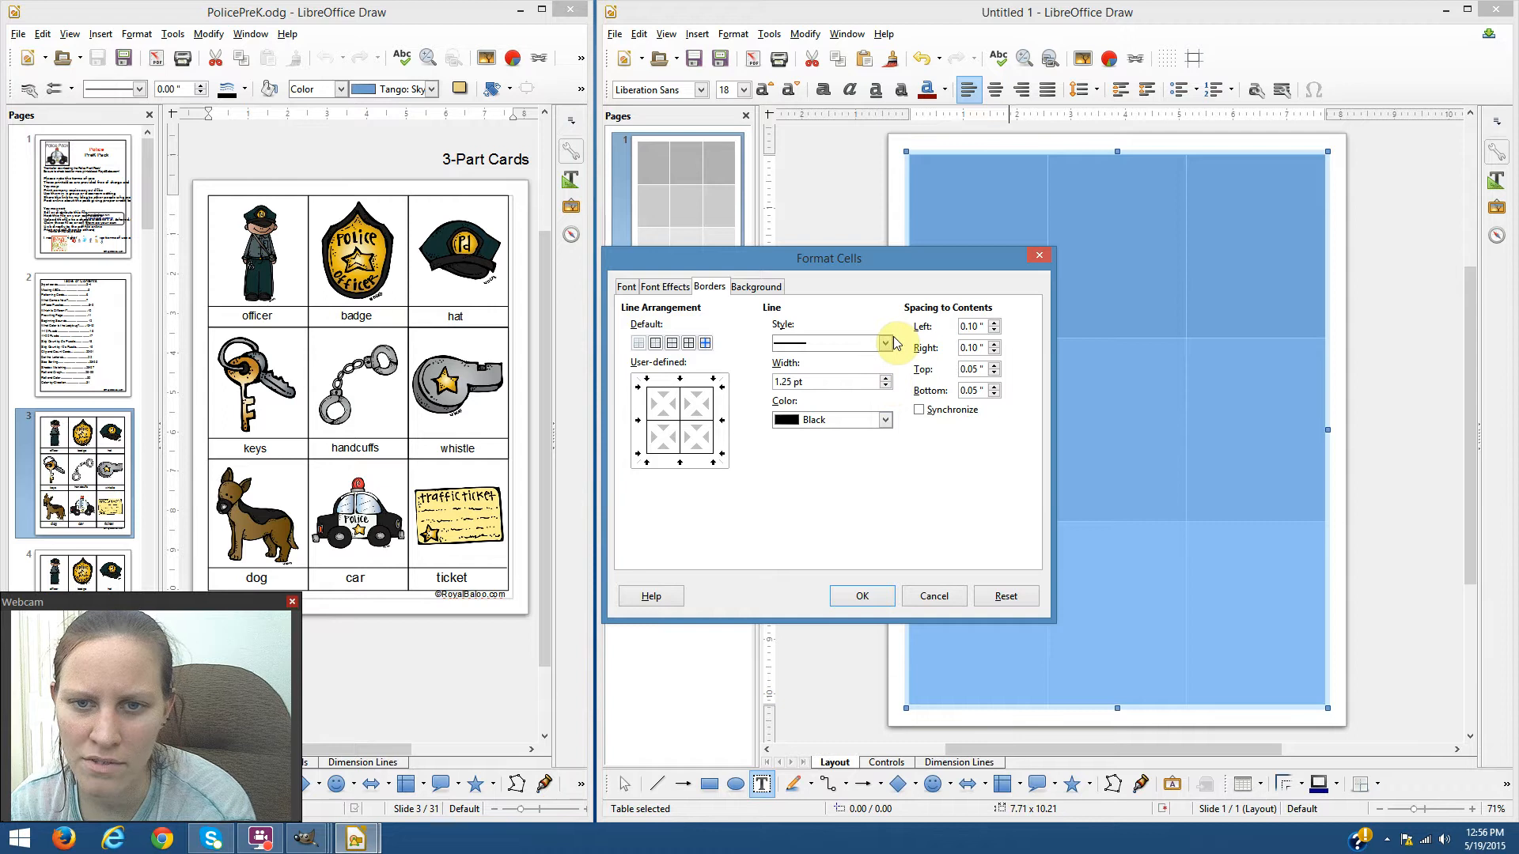
pyautogui.click(687, 345)
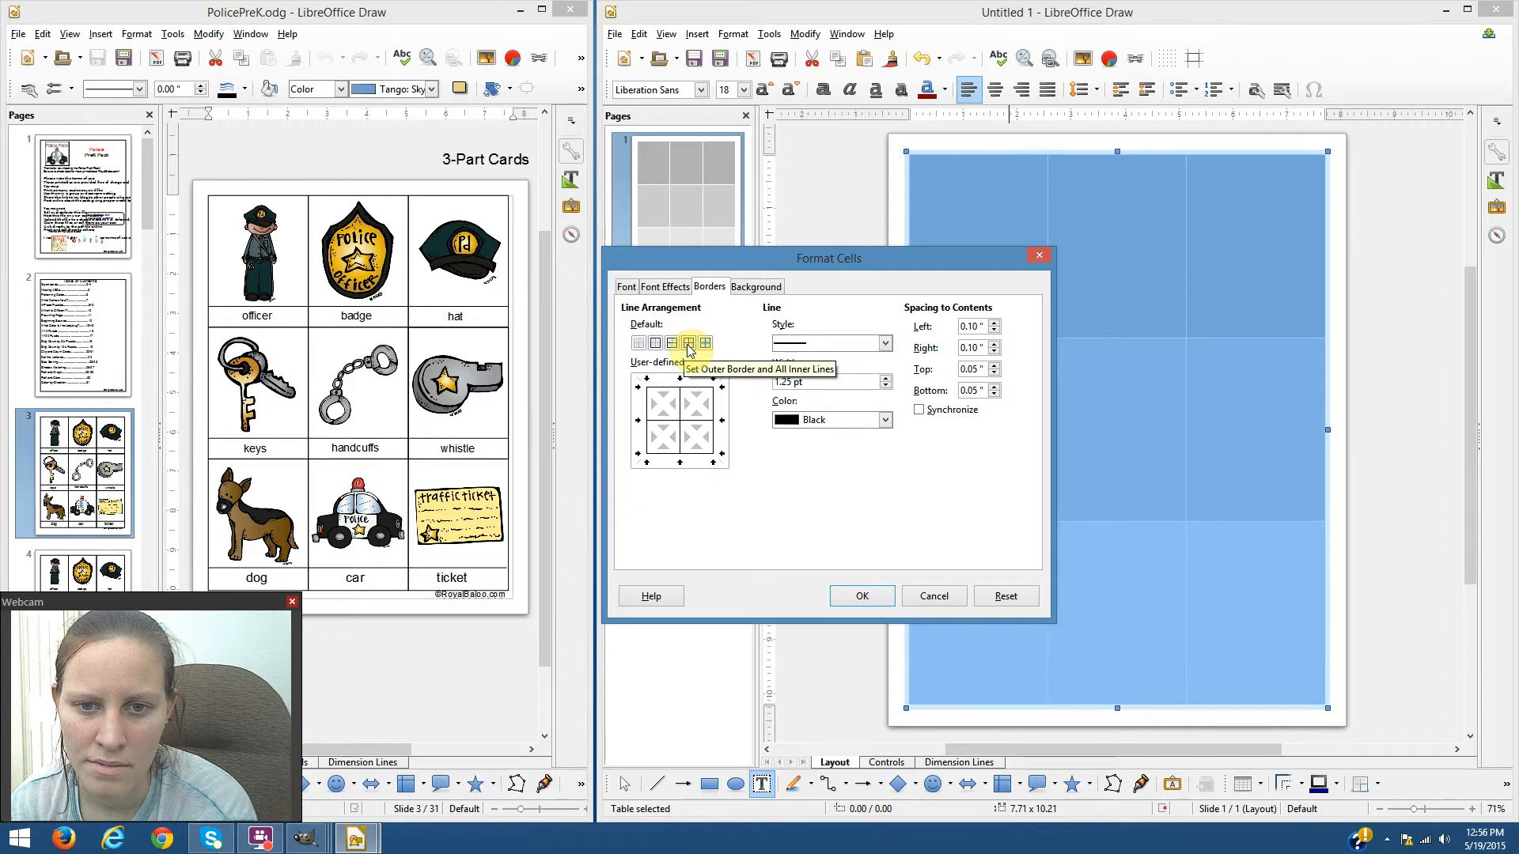
pyautogui.click(865, 596)
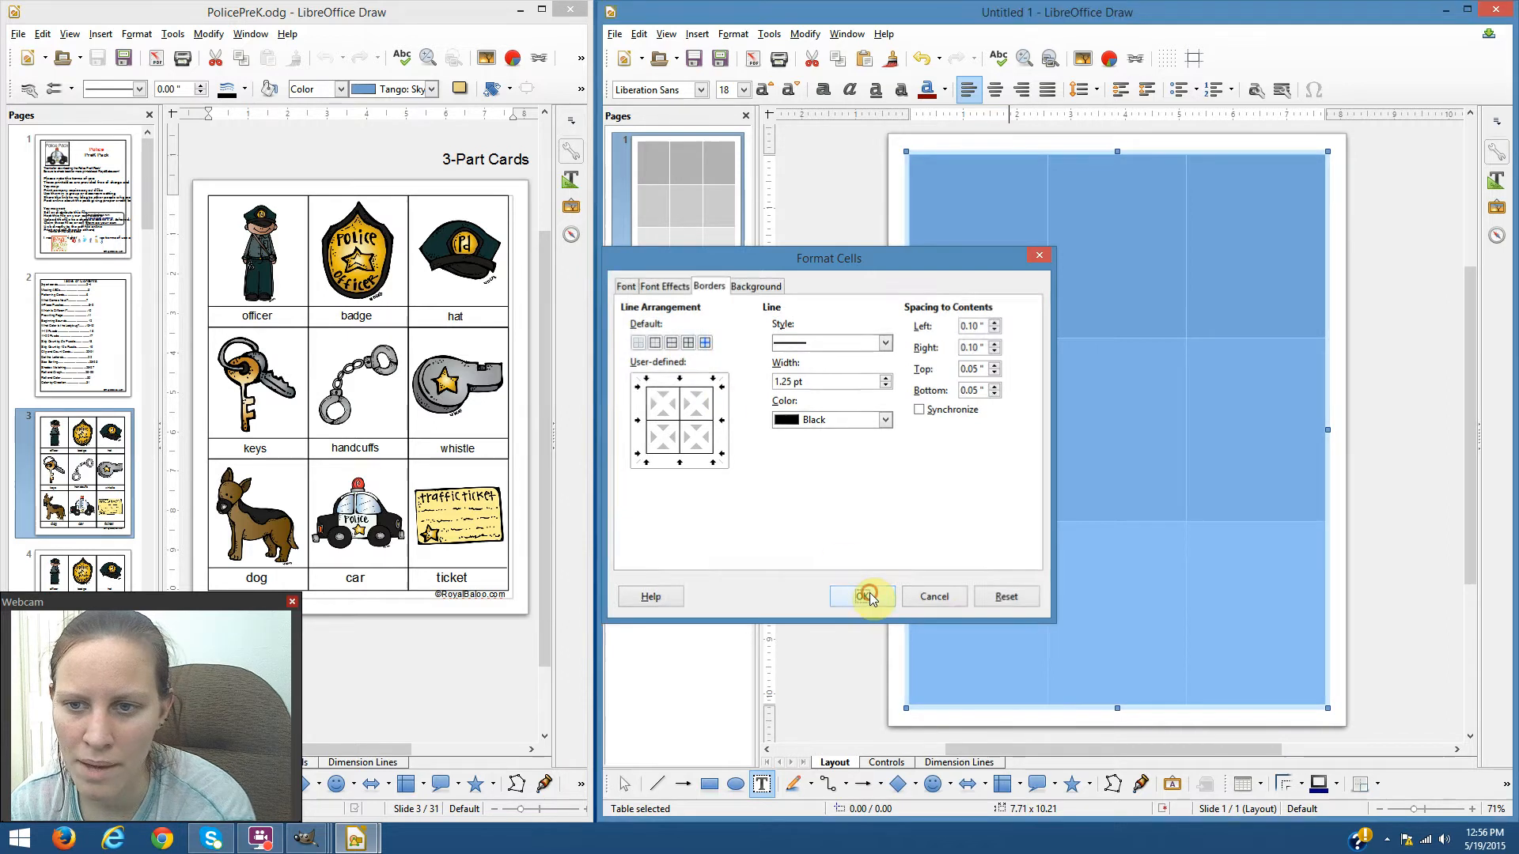
pyautogui.click(1141, 513)
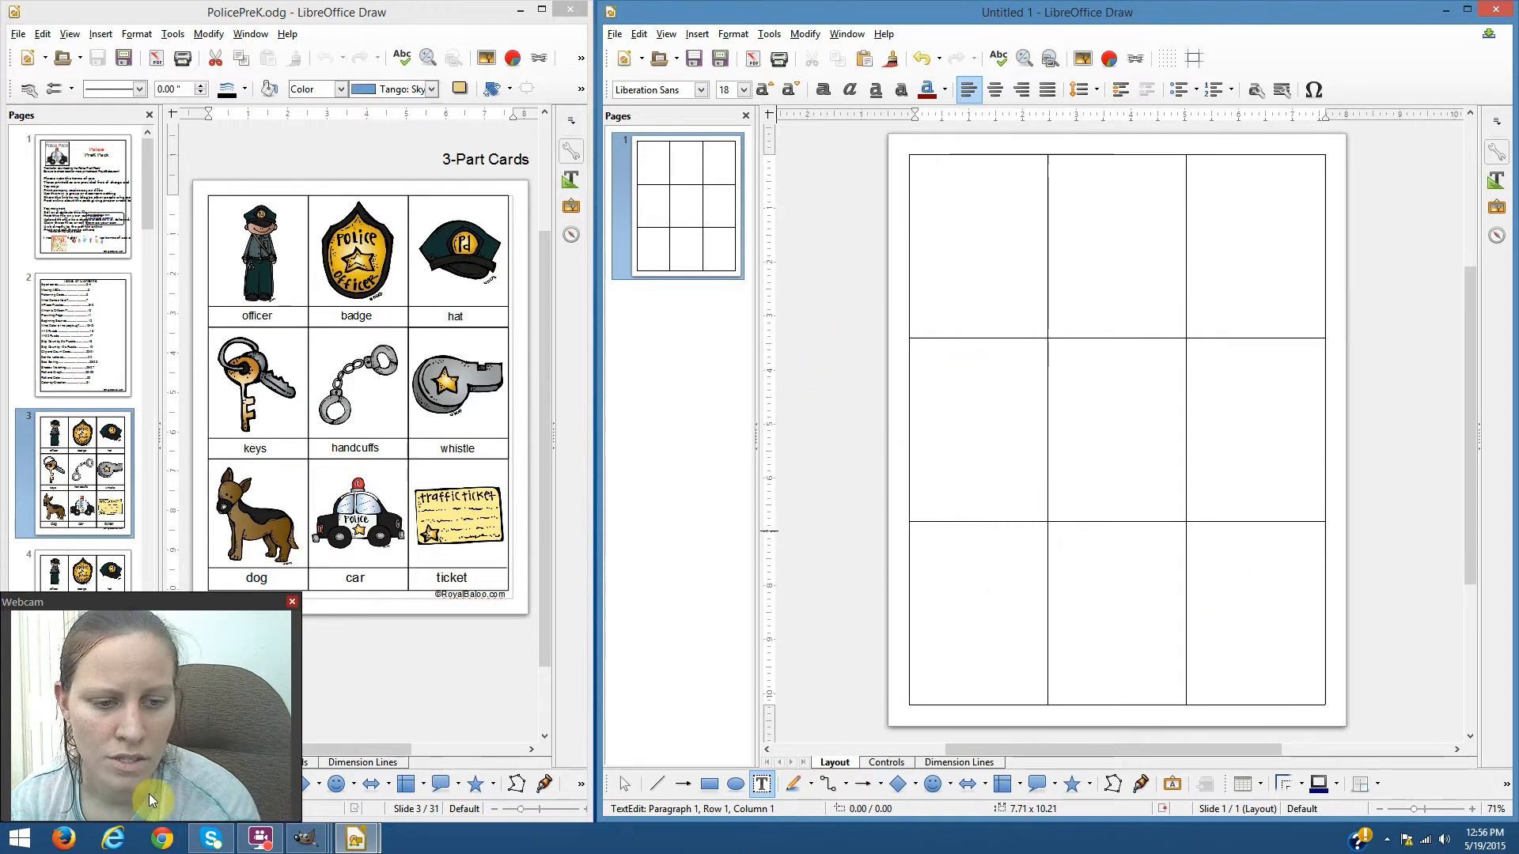
# - Switch to GIMP, copy the whole big dragon melonheadz colored image, and paste it onto the Draw page with the table
pyautogui.moveTo(295, 841)
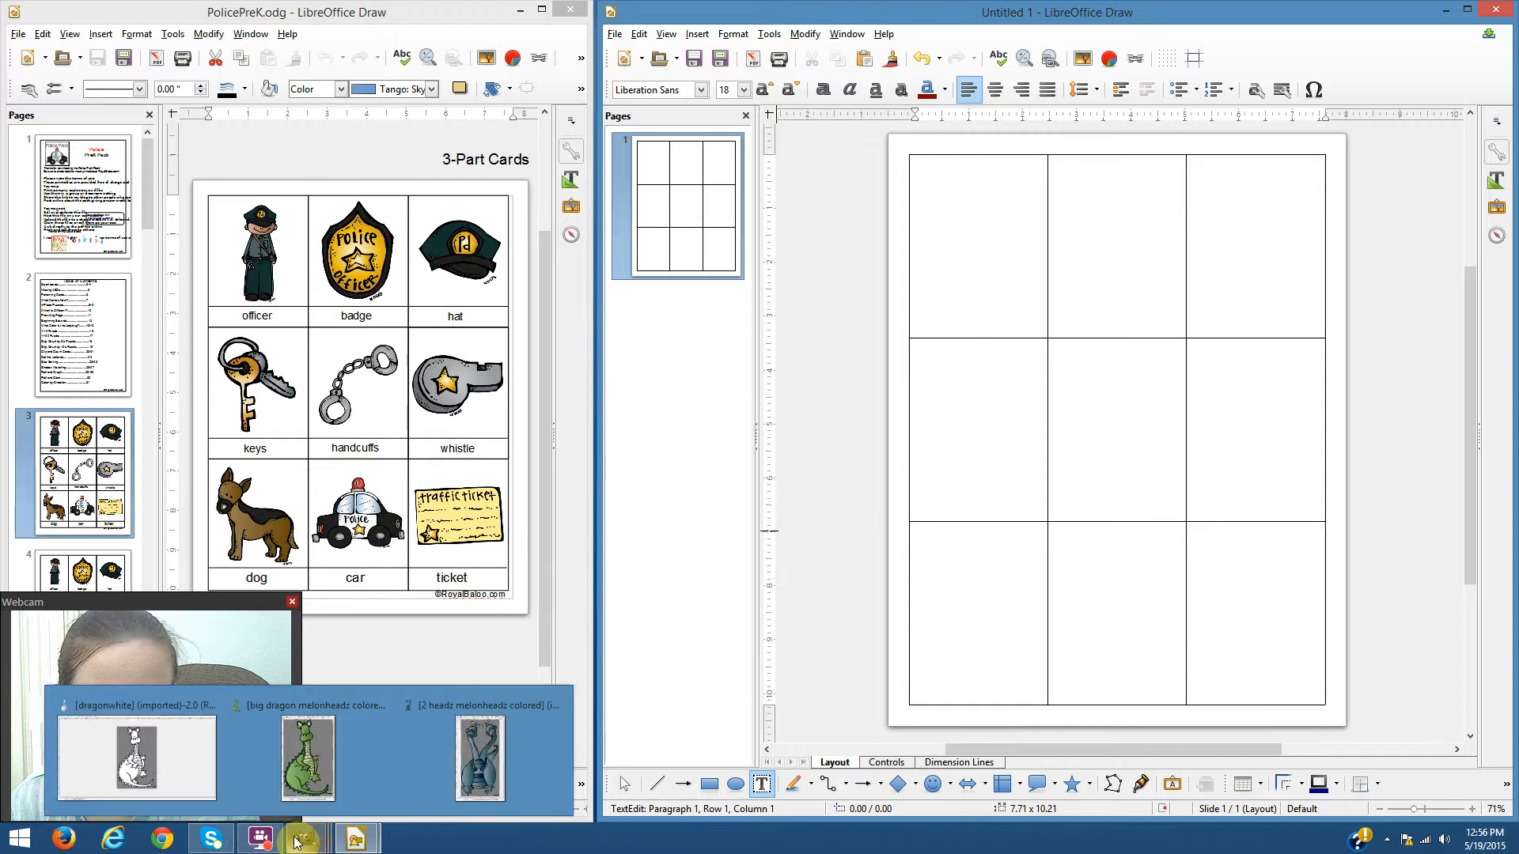
pyautogui.click(308, 759)
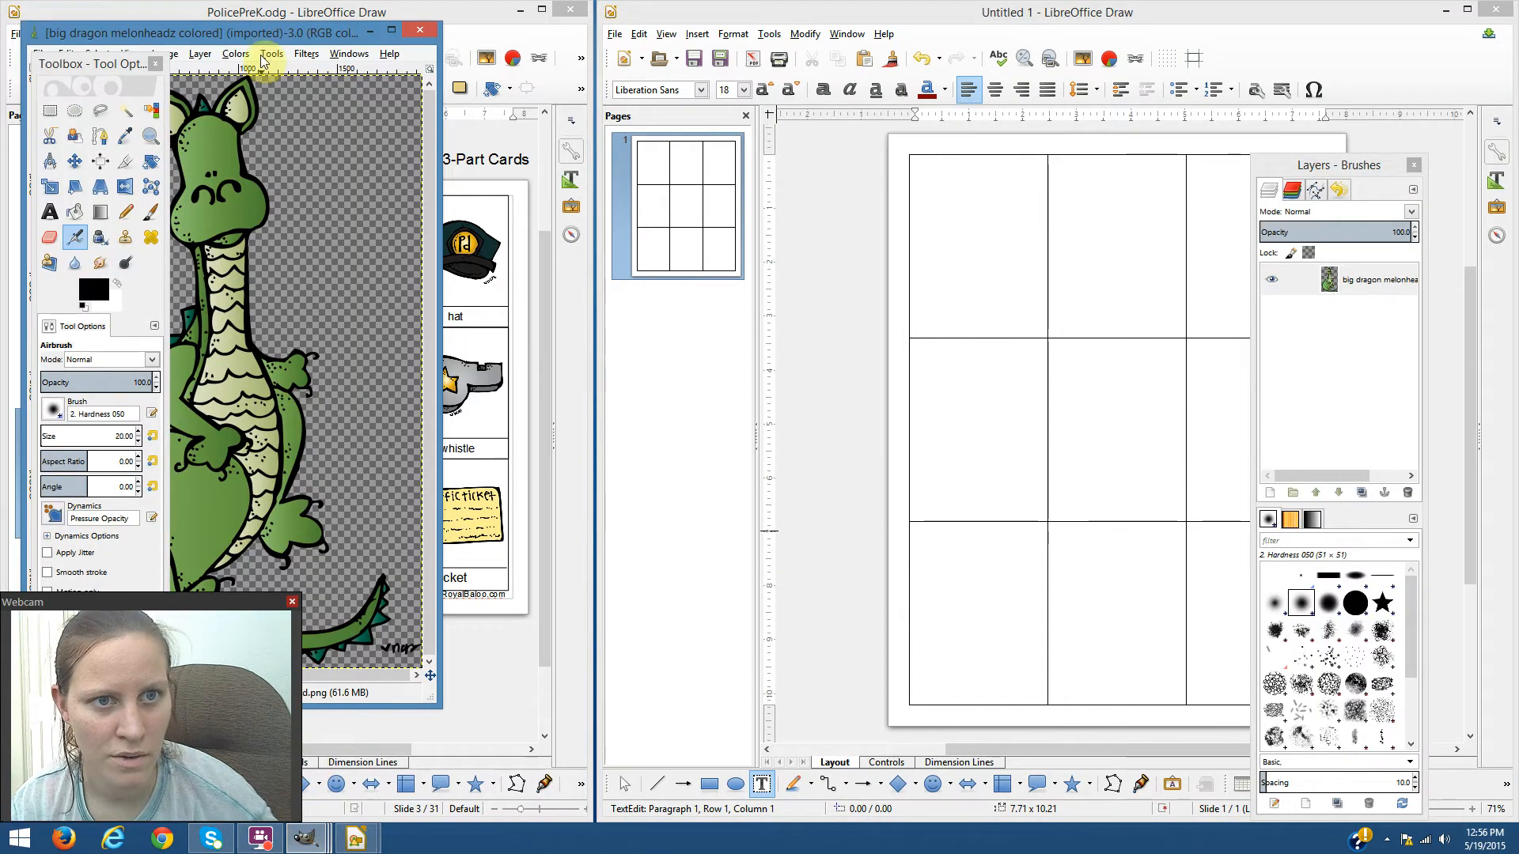
pyautogui.moveTo(258, 40); pyautogui.dragTo(405, 56)
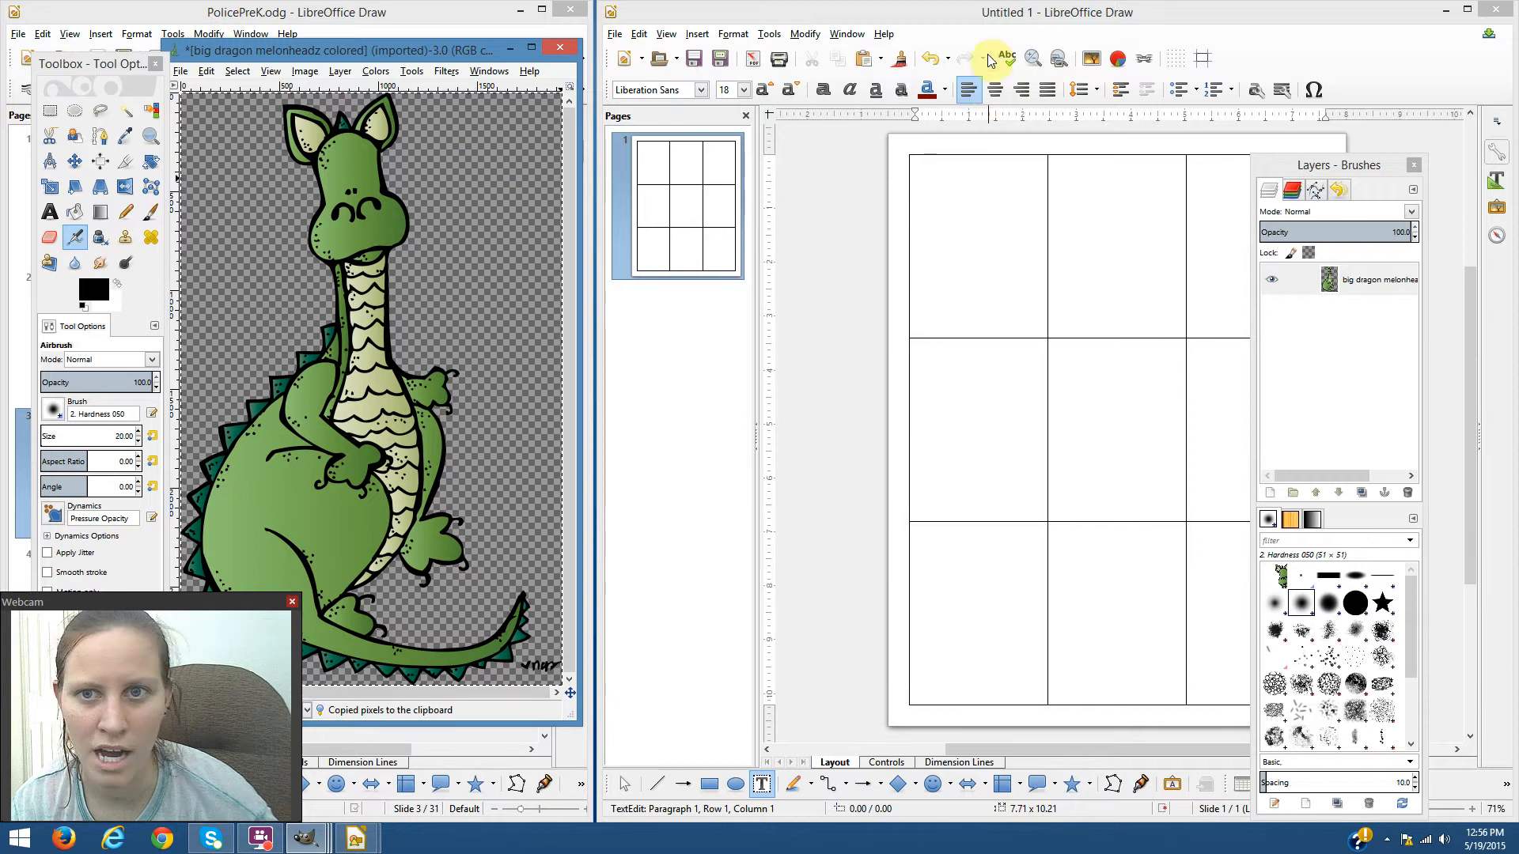
pyautogui.click(971, 30)
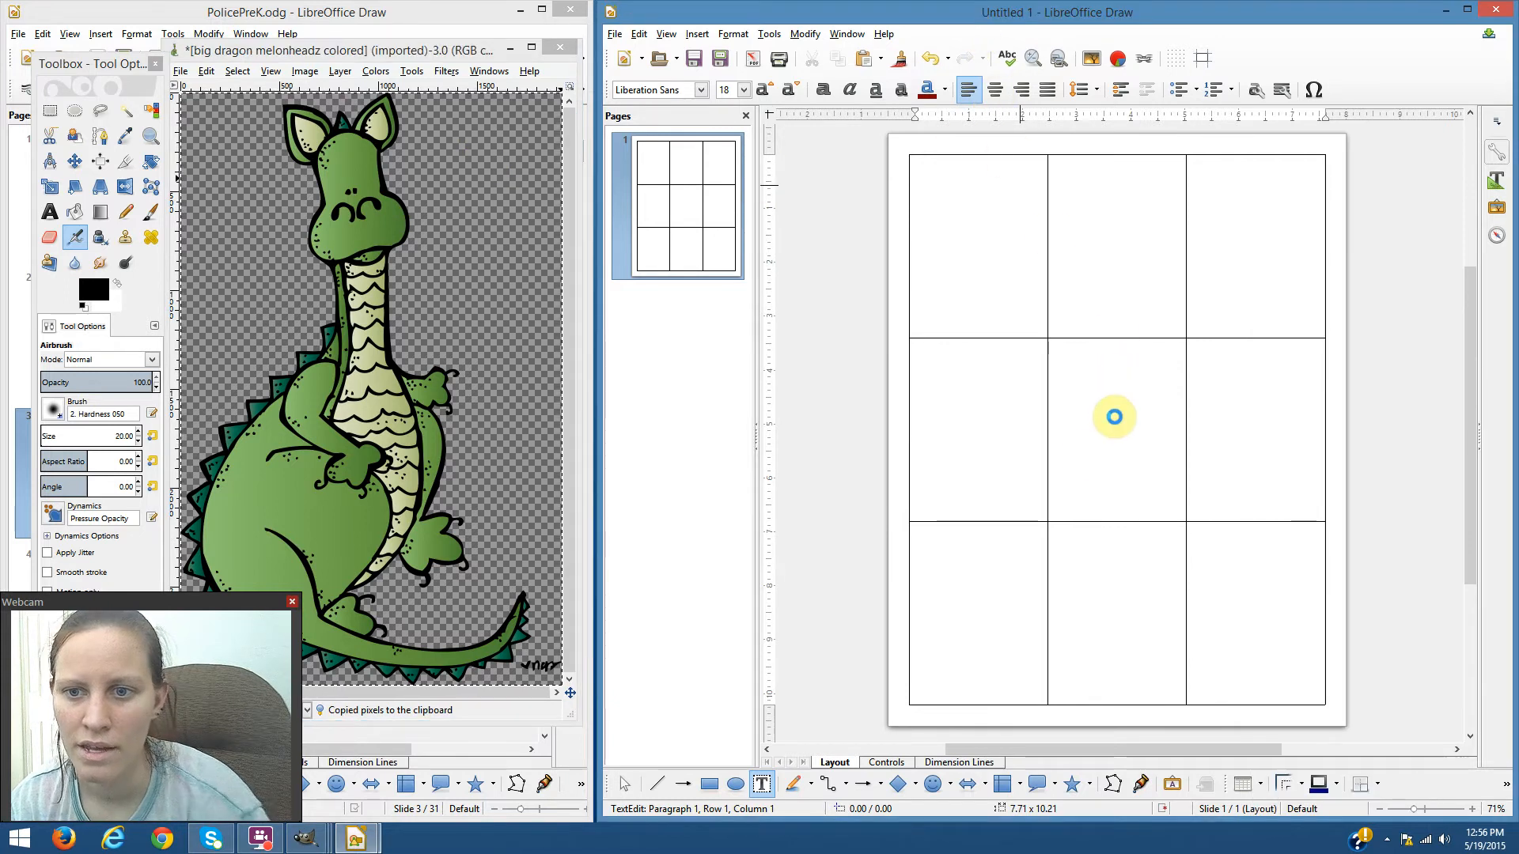
pyautogui.hotkey('ctrl', 'v')
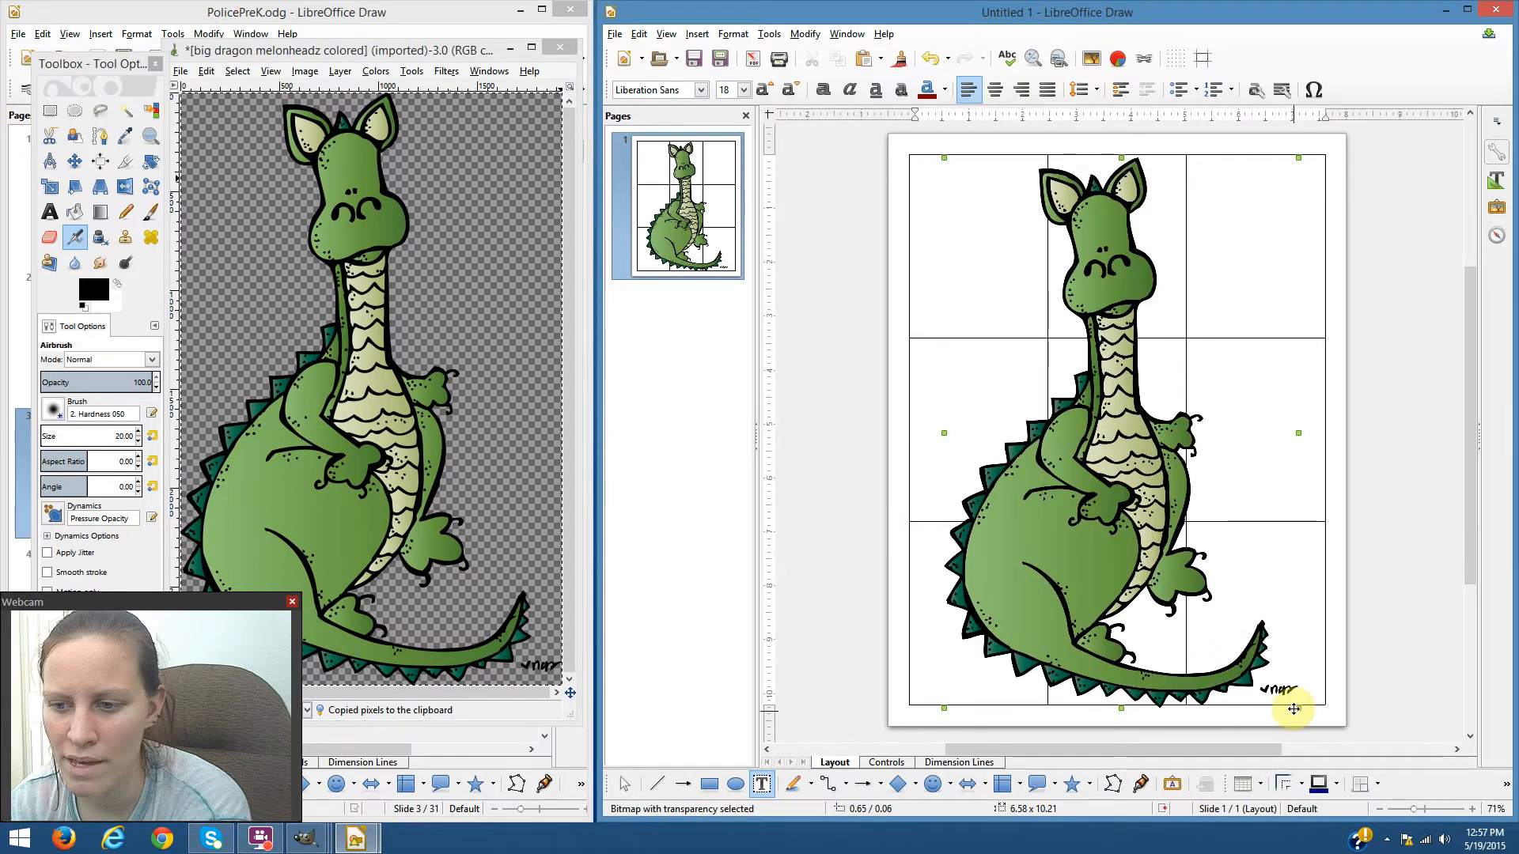
# - Shrink the pasted green dragon to about 1.77 by 2.76 inches and position it inside the table's first cell
pyautogui.moveTo(1297, 708); pyautogui.dragTo(958, 277)
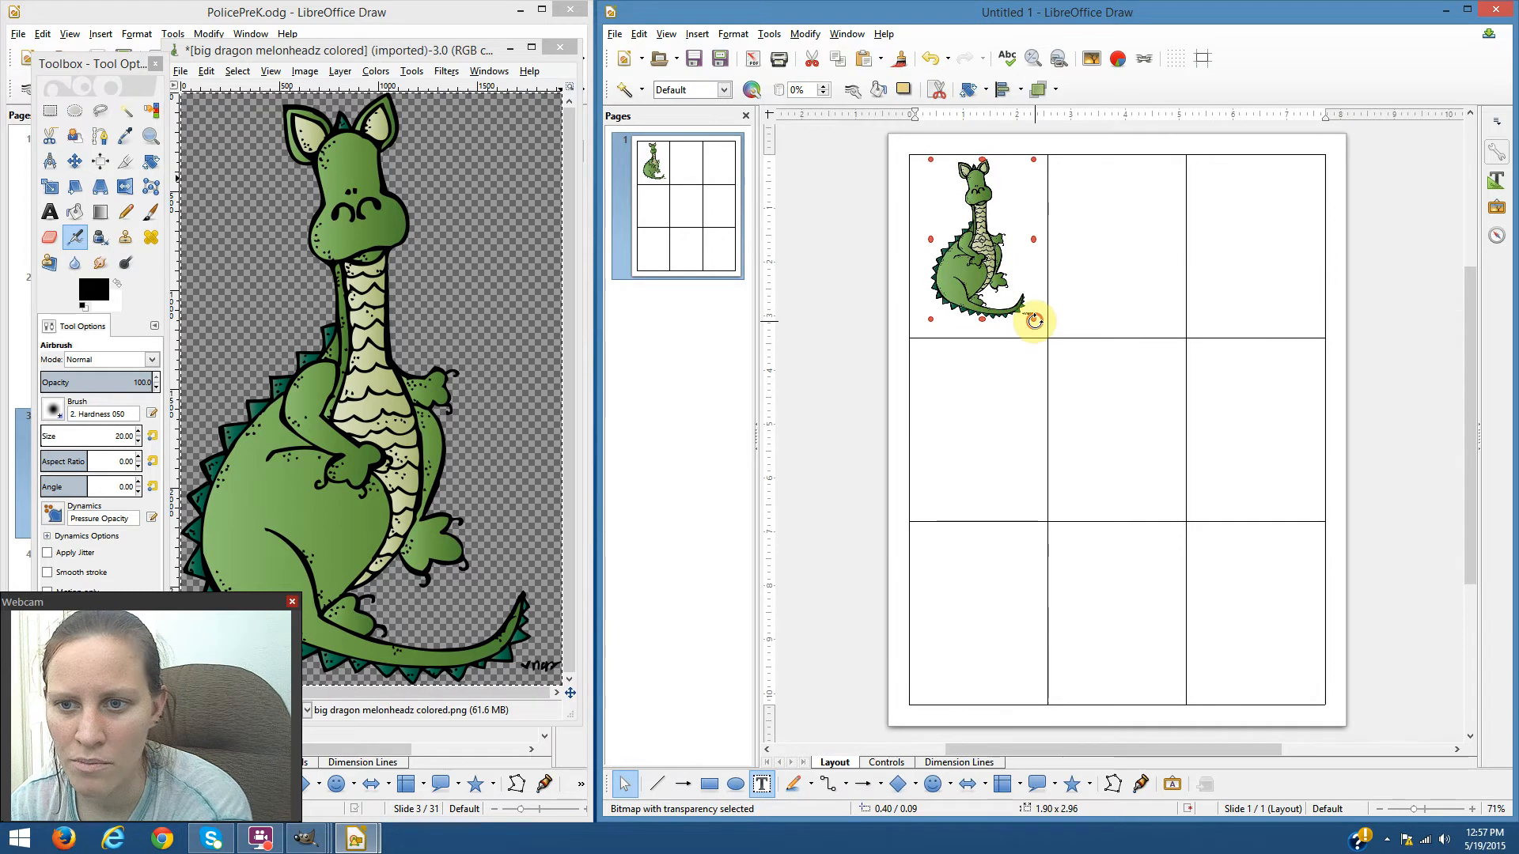
pyautogui.moveTo(1032, 318); pyautogui.dragTo(1022, 306)
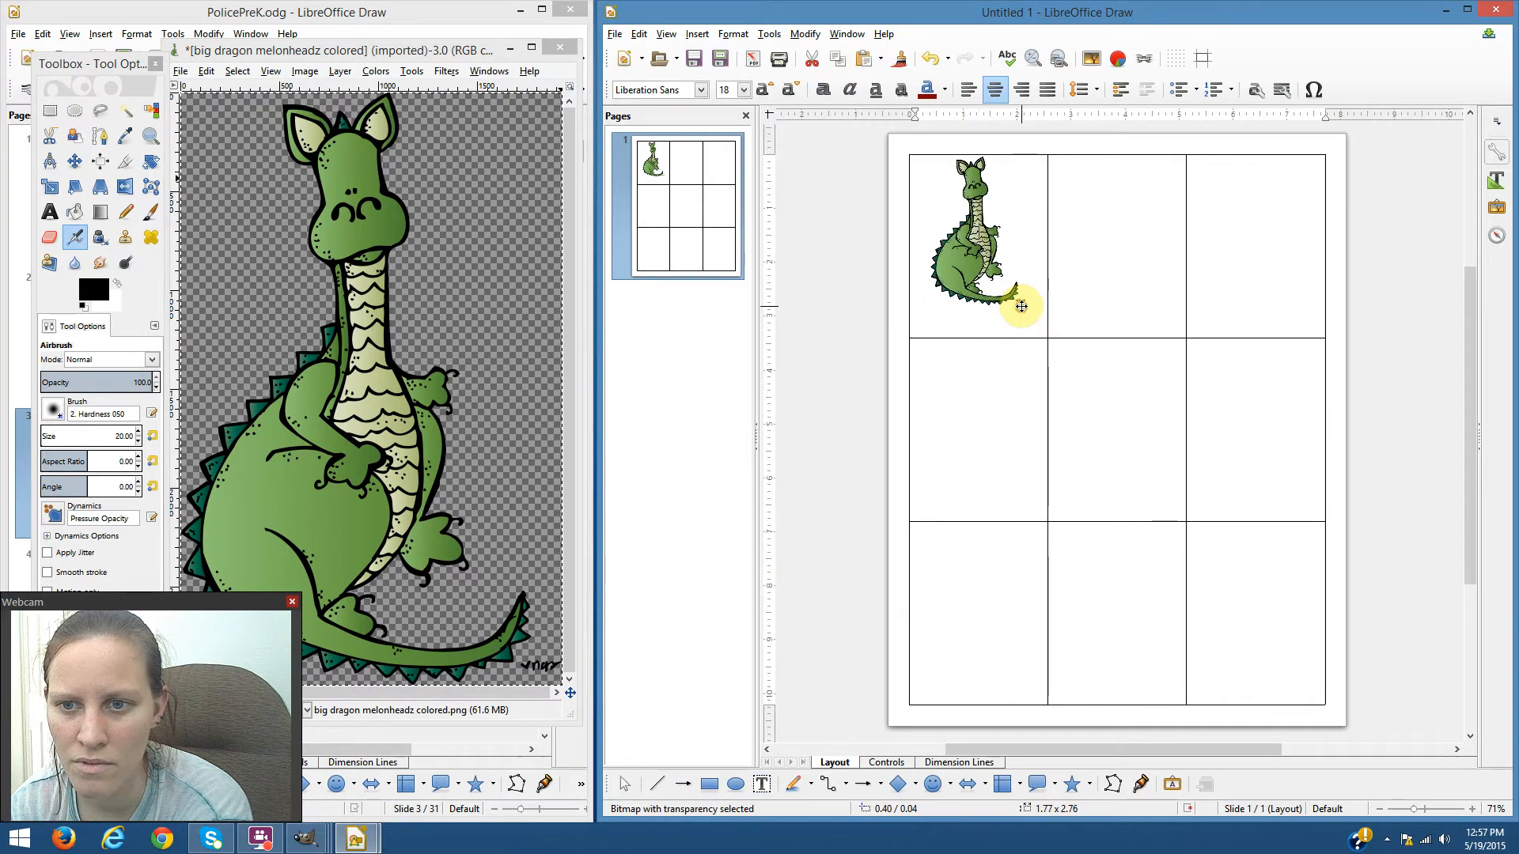
pyautogui.click(977, 247)
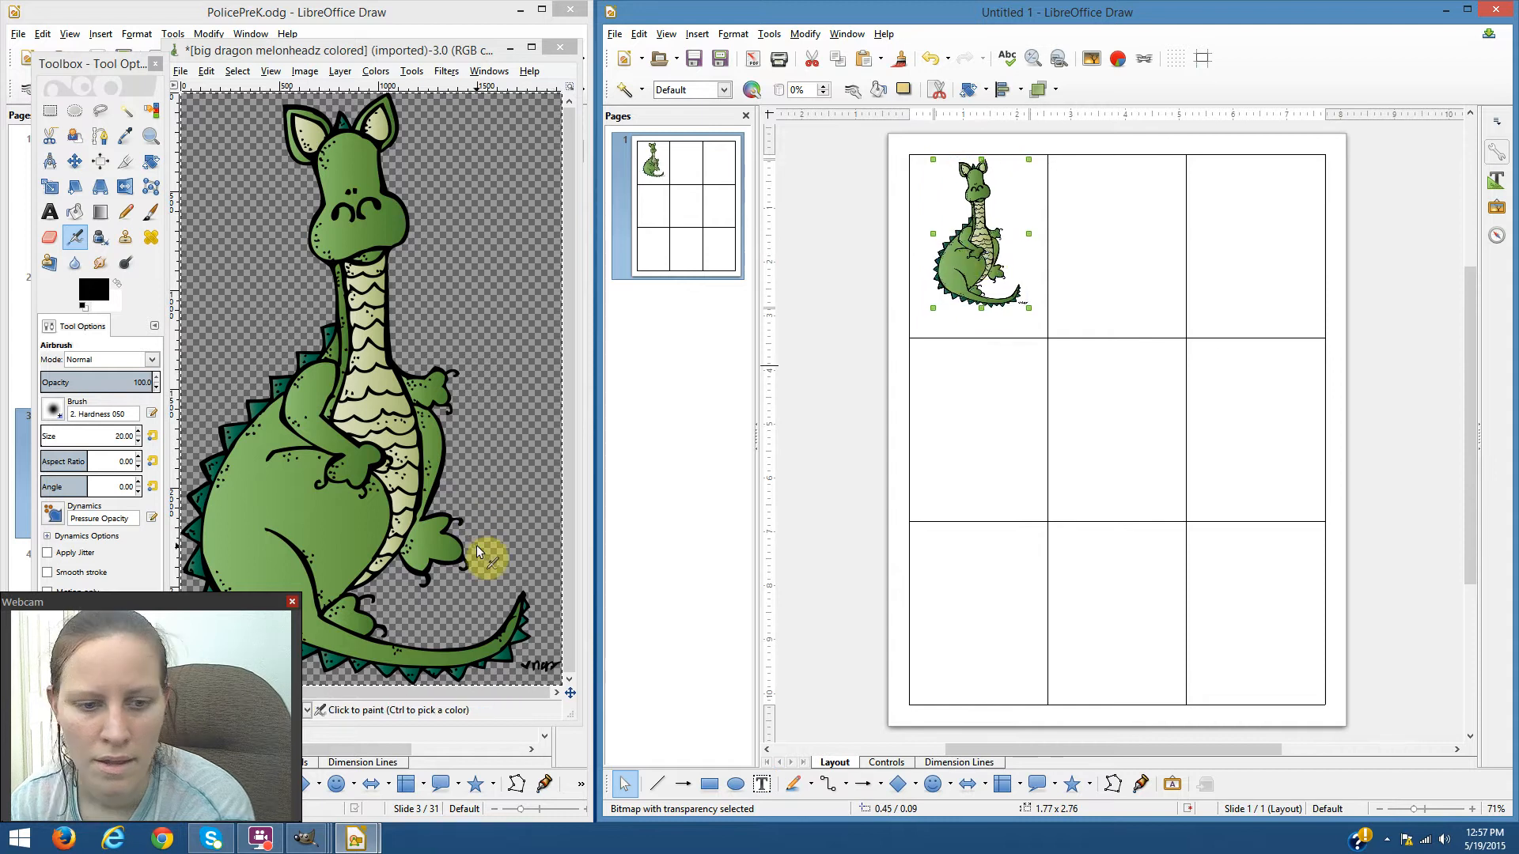
# - Switch to GIMP and open the image cave melonheadz colored.png from the dragons melonheadz colored folder
pyautogui.moveTo(324, 840)
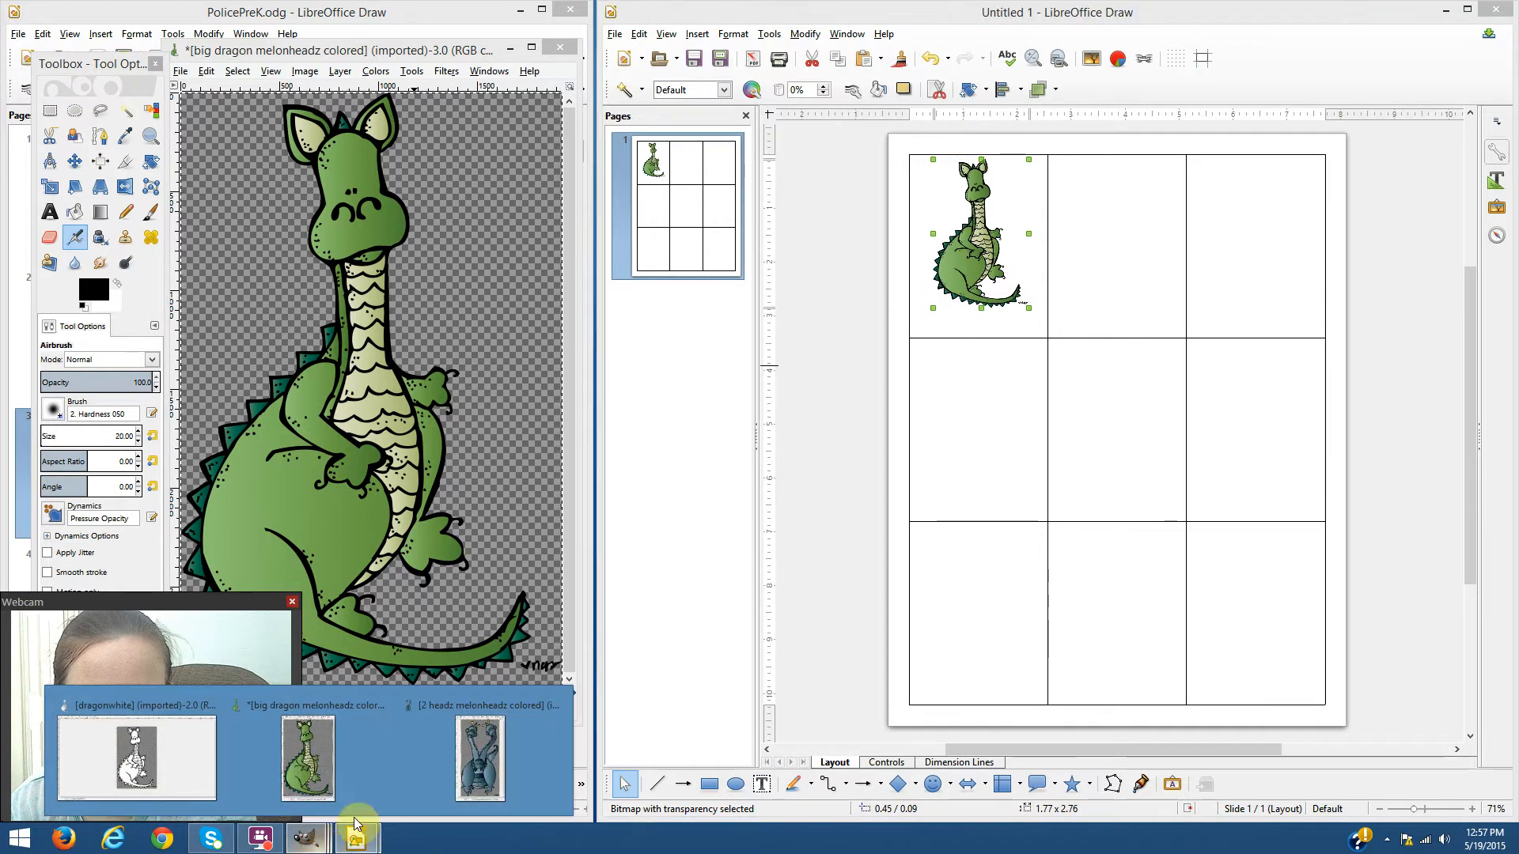
pyautogui.click(467, 779)
pyautogui.moveTo(178, 52); pyautogui.dragTo(293, 43)
pyautogui.click(183, 66)
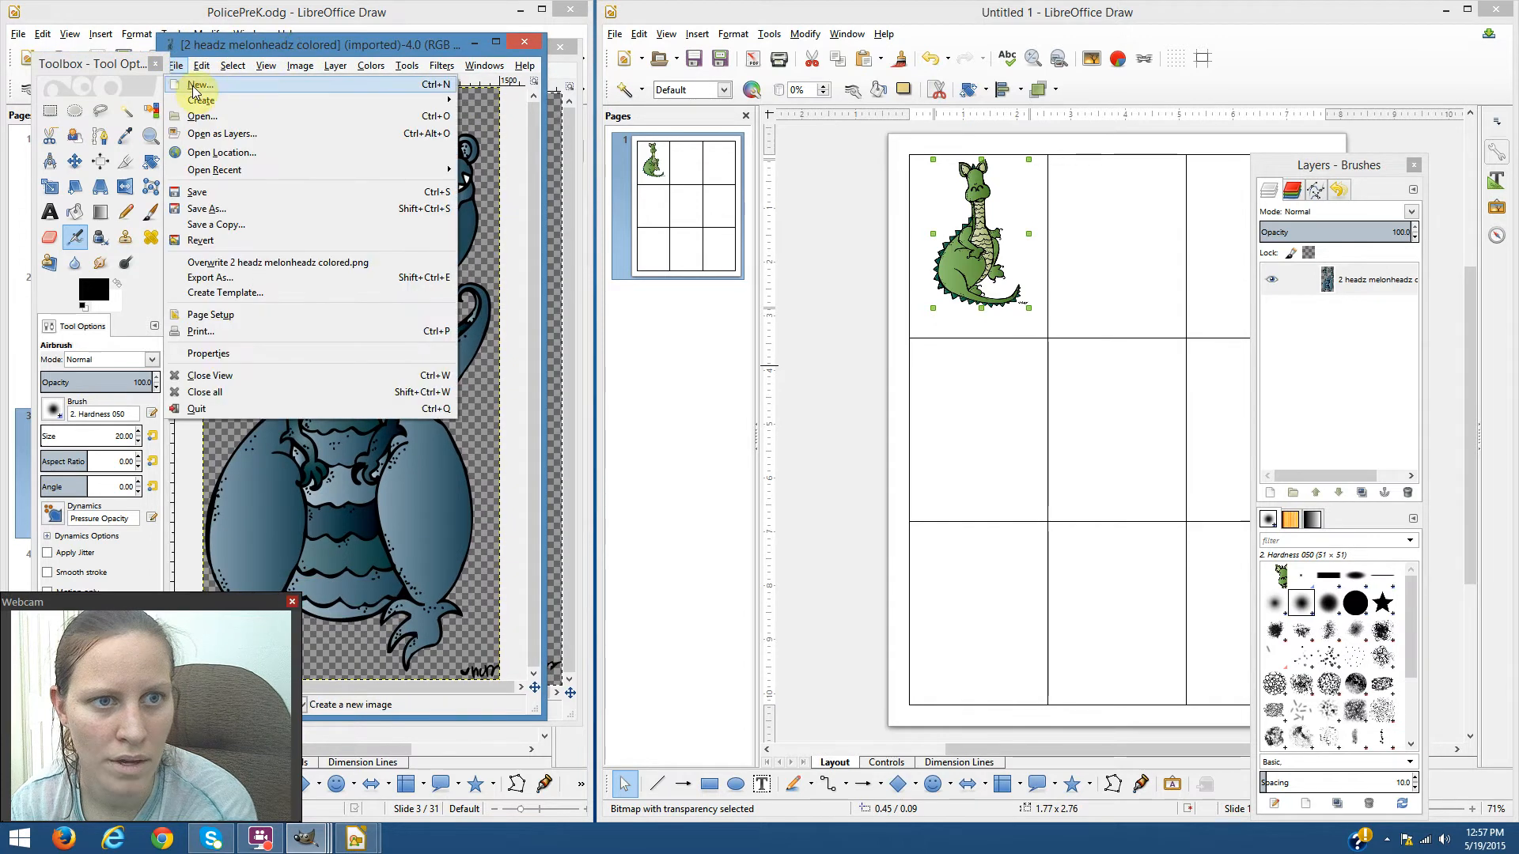
pyautogui.click(203, 120)
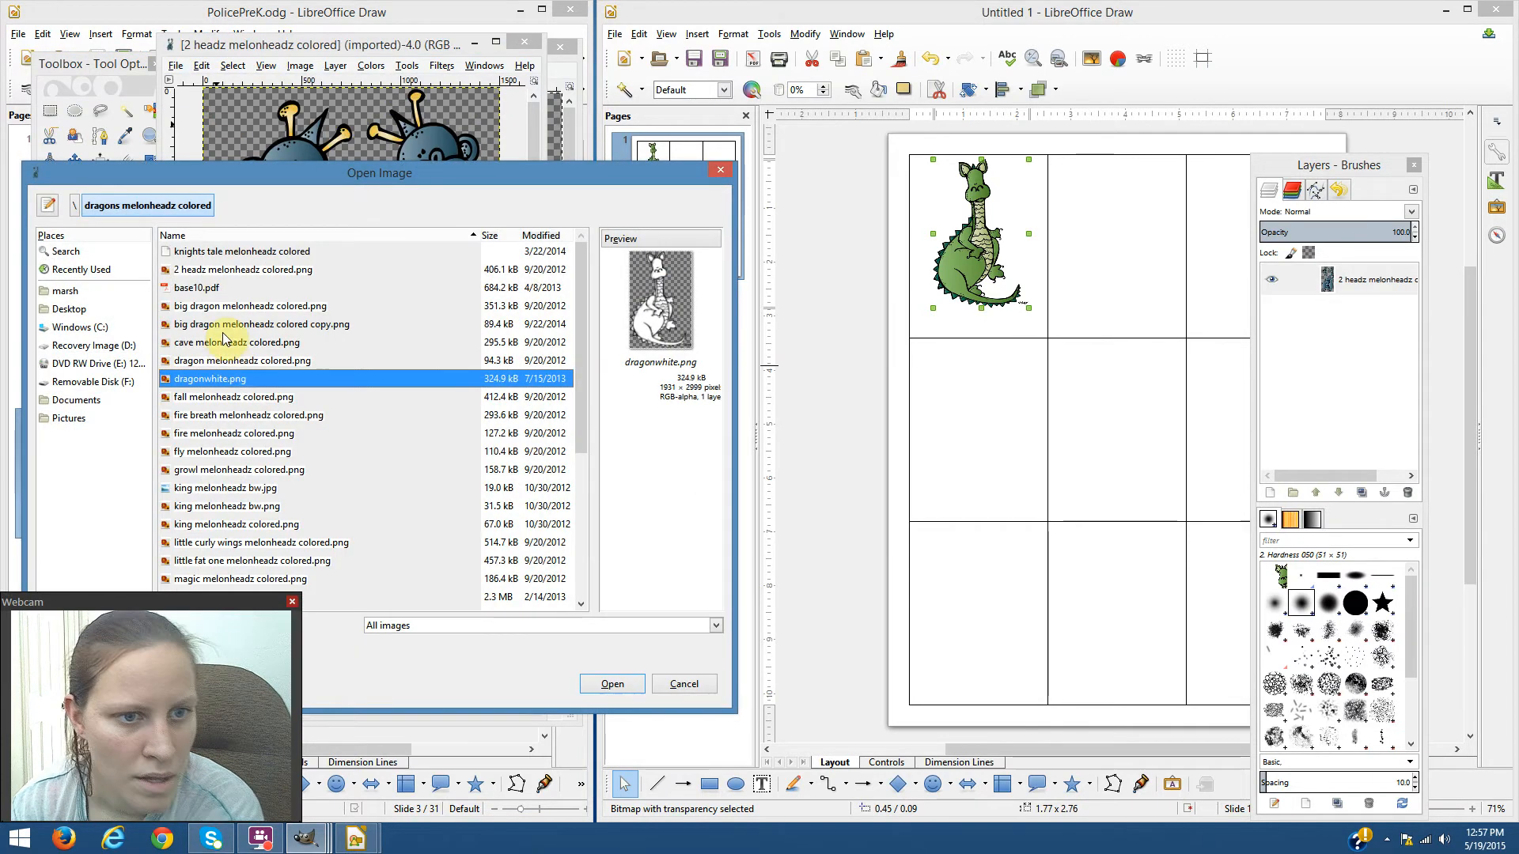
pyautogui.click(222, 344)
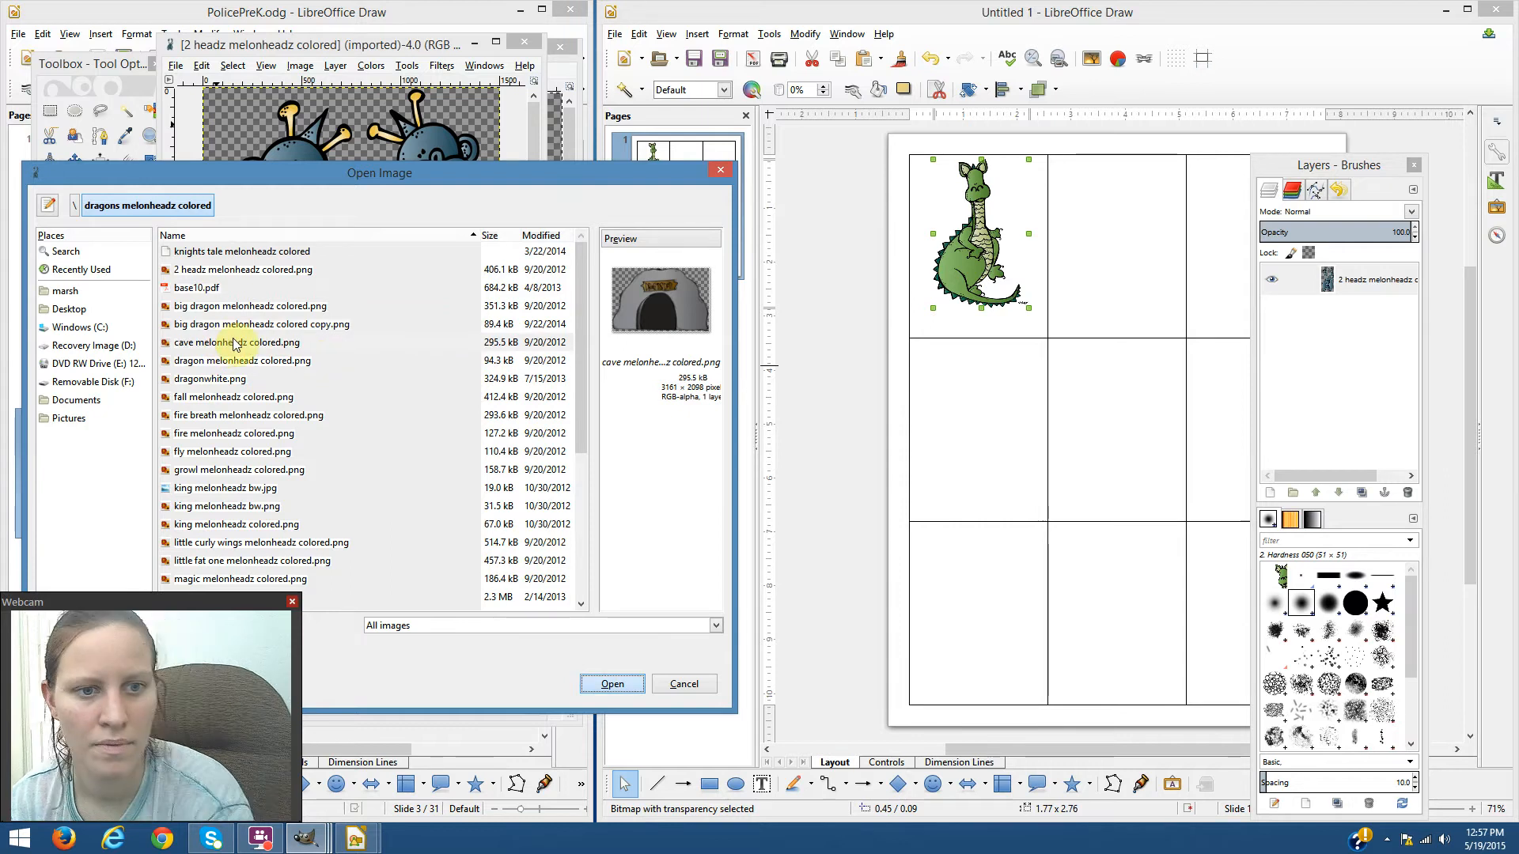
pyautogui.doubleClick(235, 344)
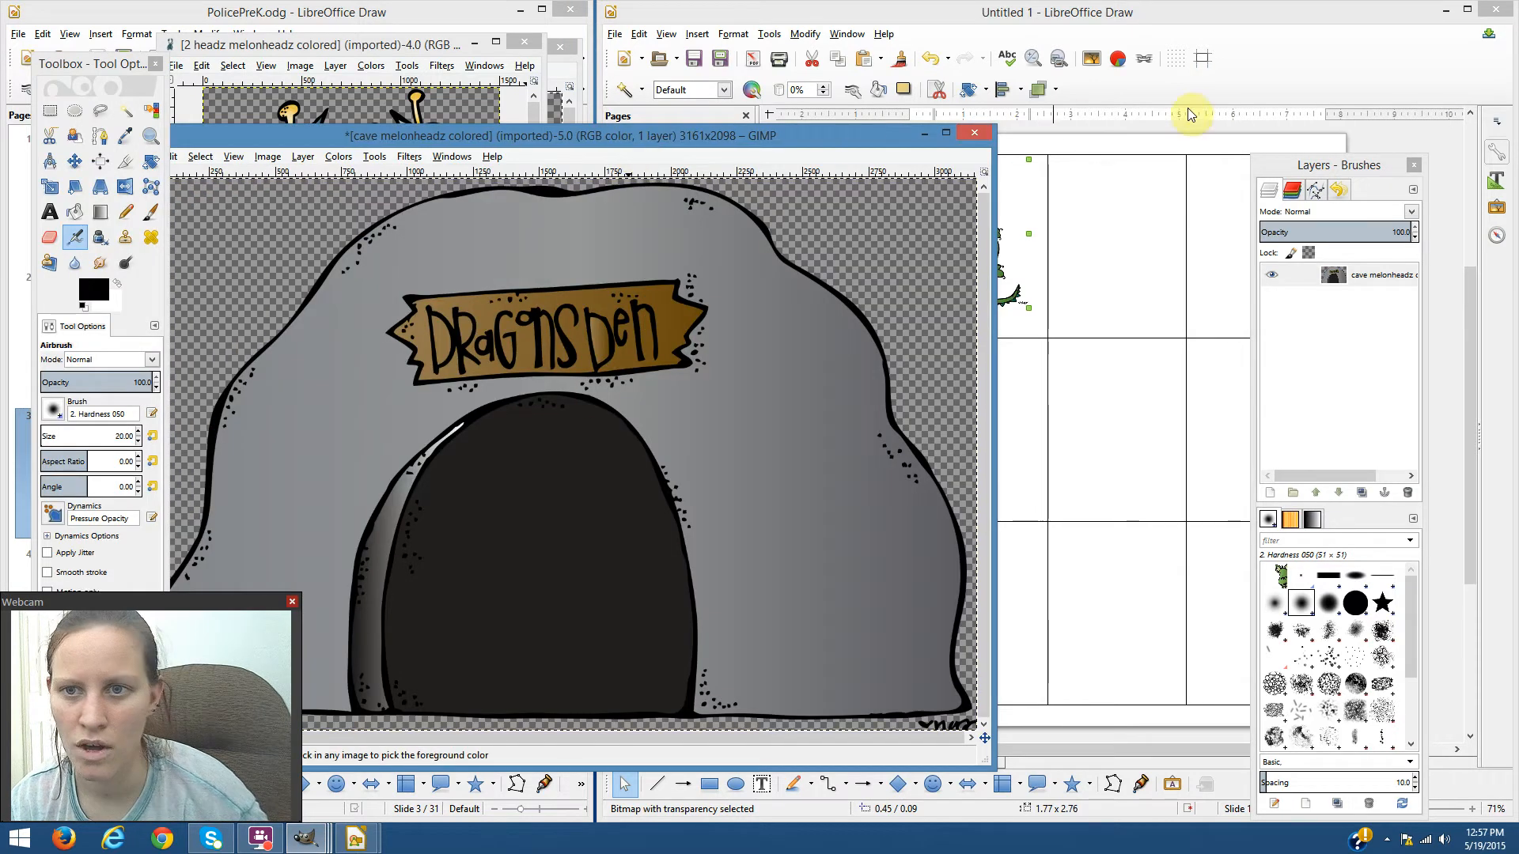
# - Copy the whole cave image, paste it onto the Draw page, and fit it inside the second cell of the table's first row
pyautogui.hotkey('ctrl', 'c')
pyautogui.click(1261, 89)
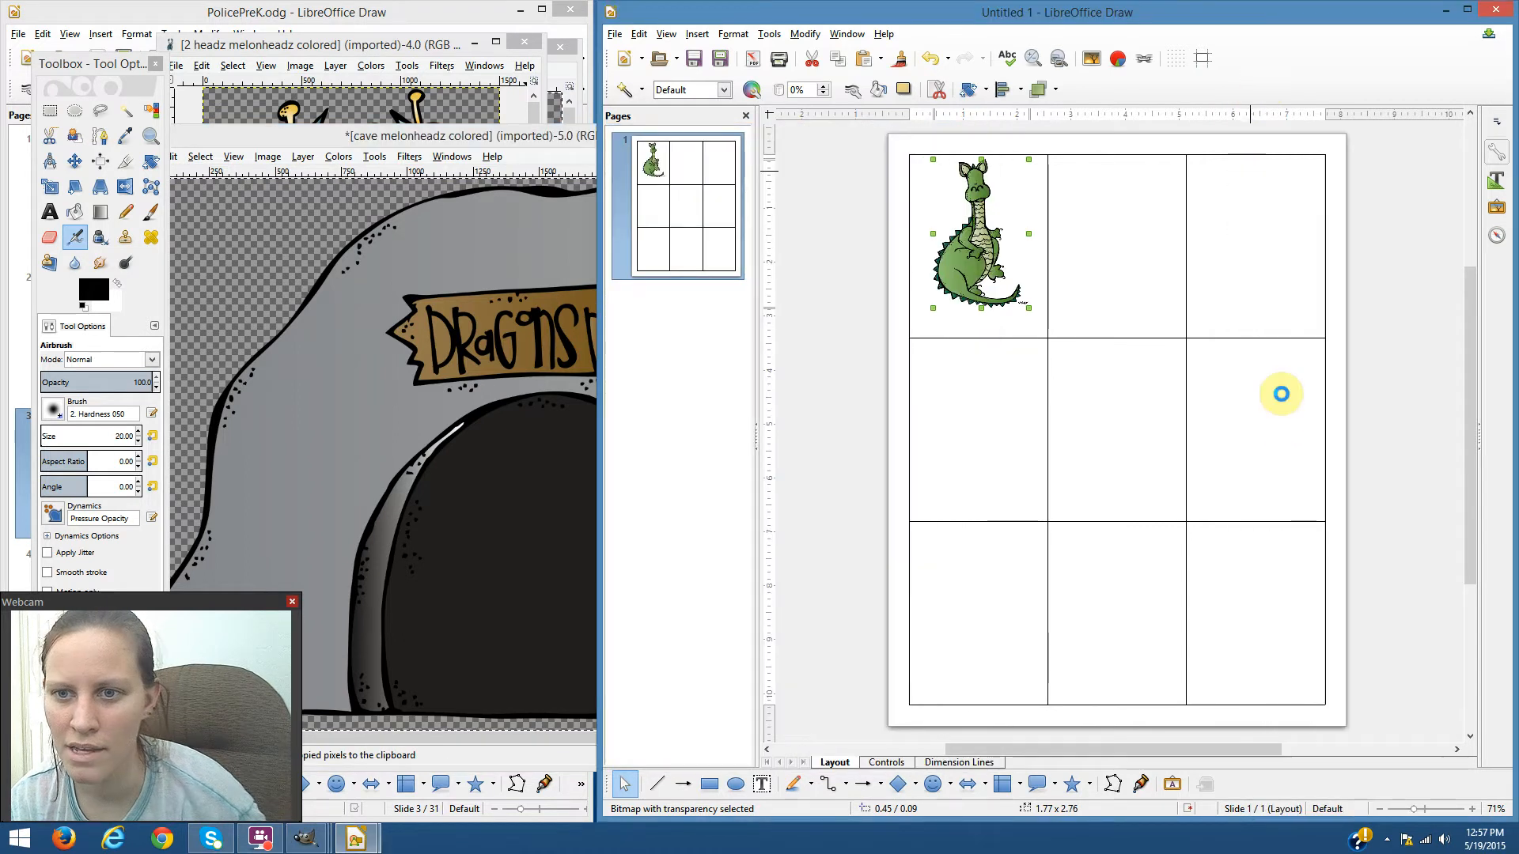
pyautogui.hotkey('ctrl', 'v')
pyautogui.moveTo(1329, 571)
pyautogui.mouseDown()
pyautogui.moveTo(1136, 400)
pyautogui.moveTo(993, 342)
pyautogui.moveTo(1157, 261)
pyautogui.mouseUp()
pyautogui.click(1119, 323)
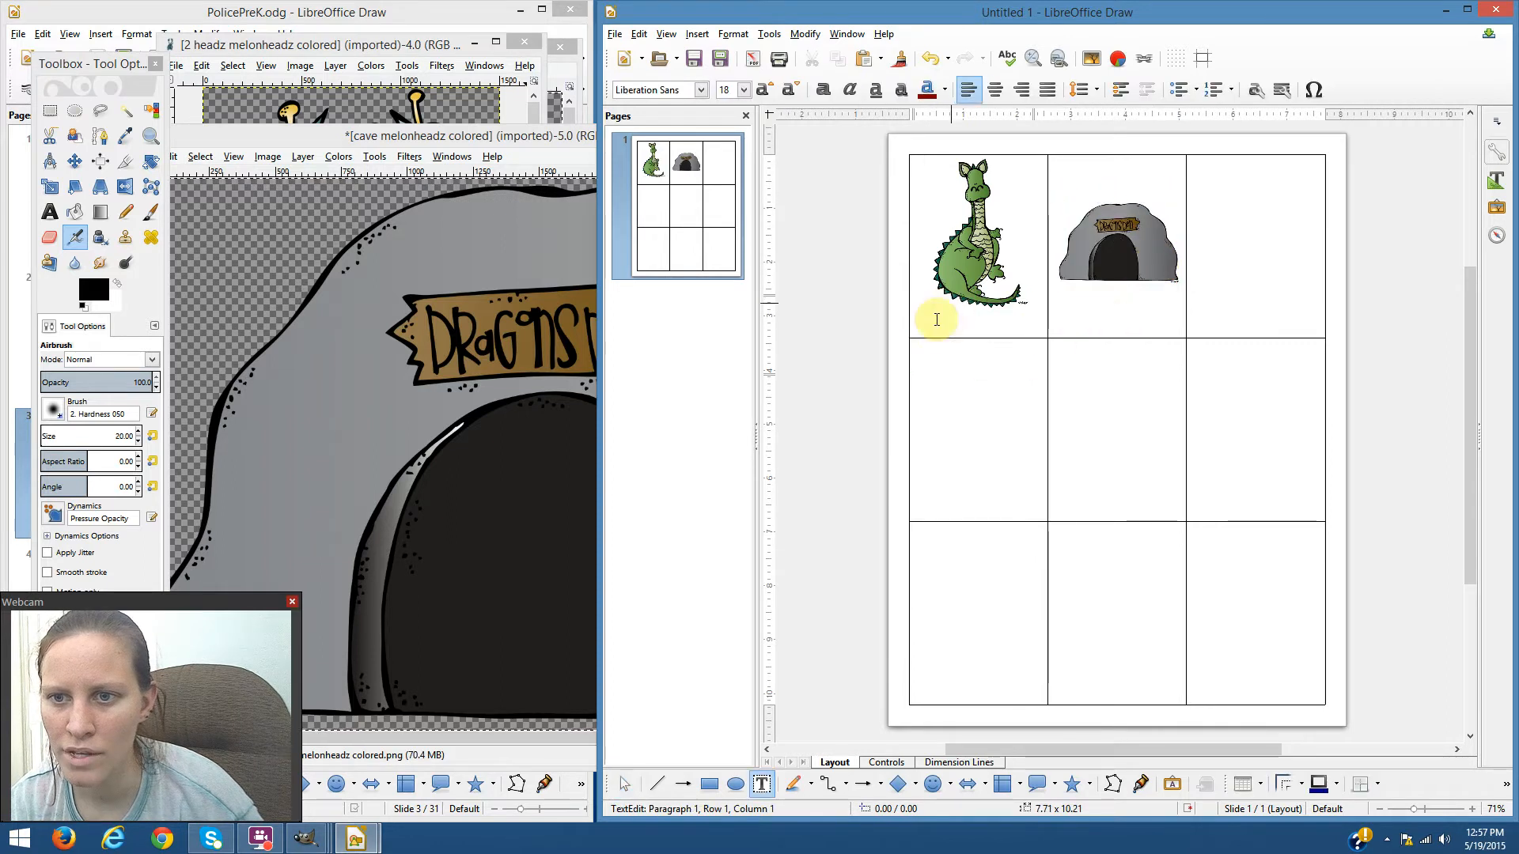
# - Centre the first cell's text horizontally, align it to the cell bottom, and enter the label "dragon" below the dragon picture
pyautogui.click(978, 322)
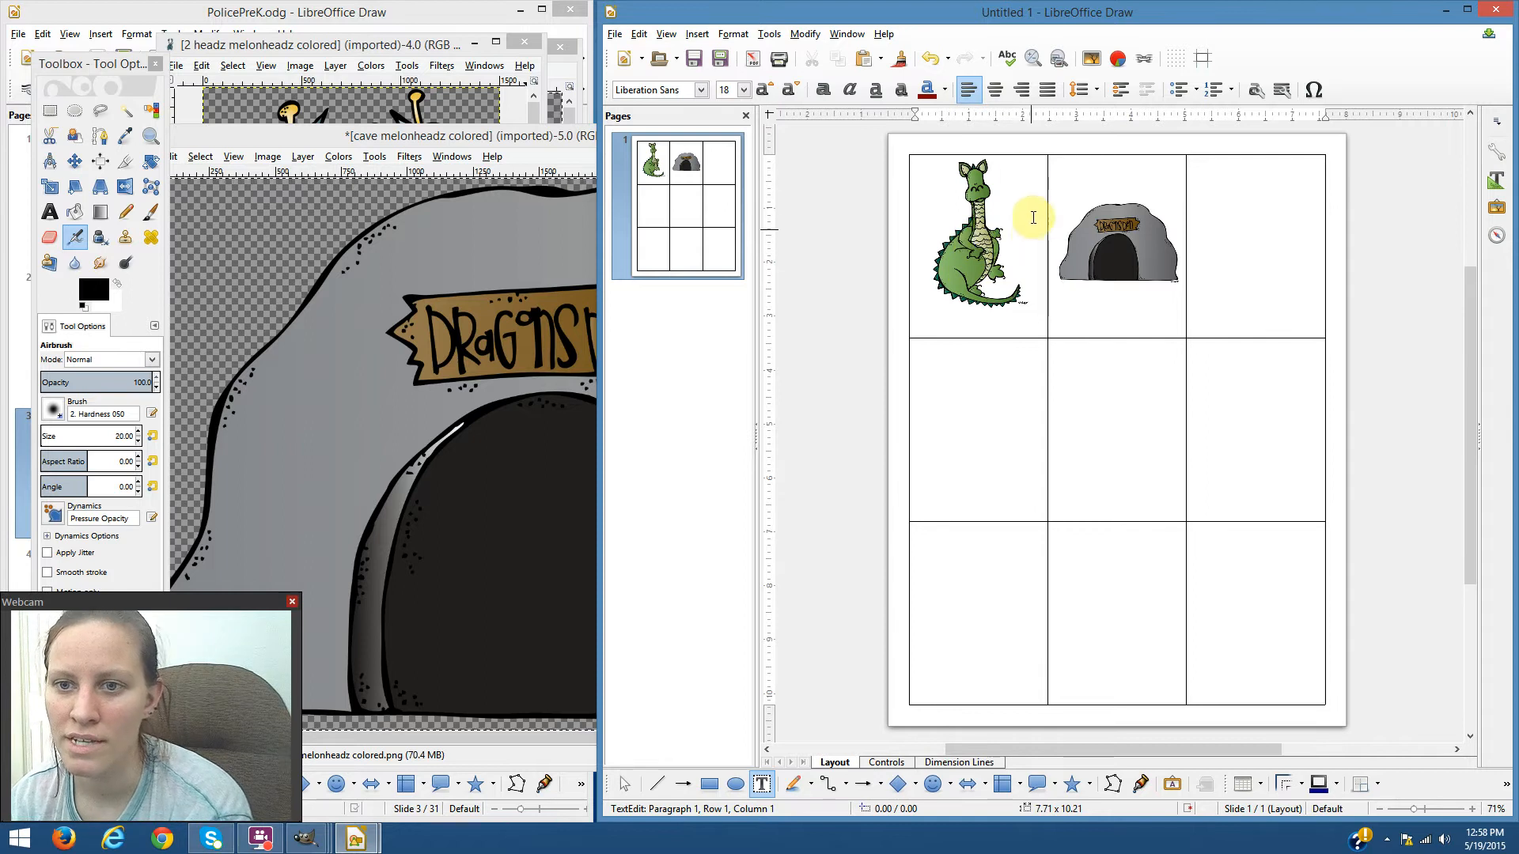
pyautogui.click(999, 92)
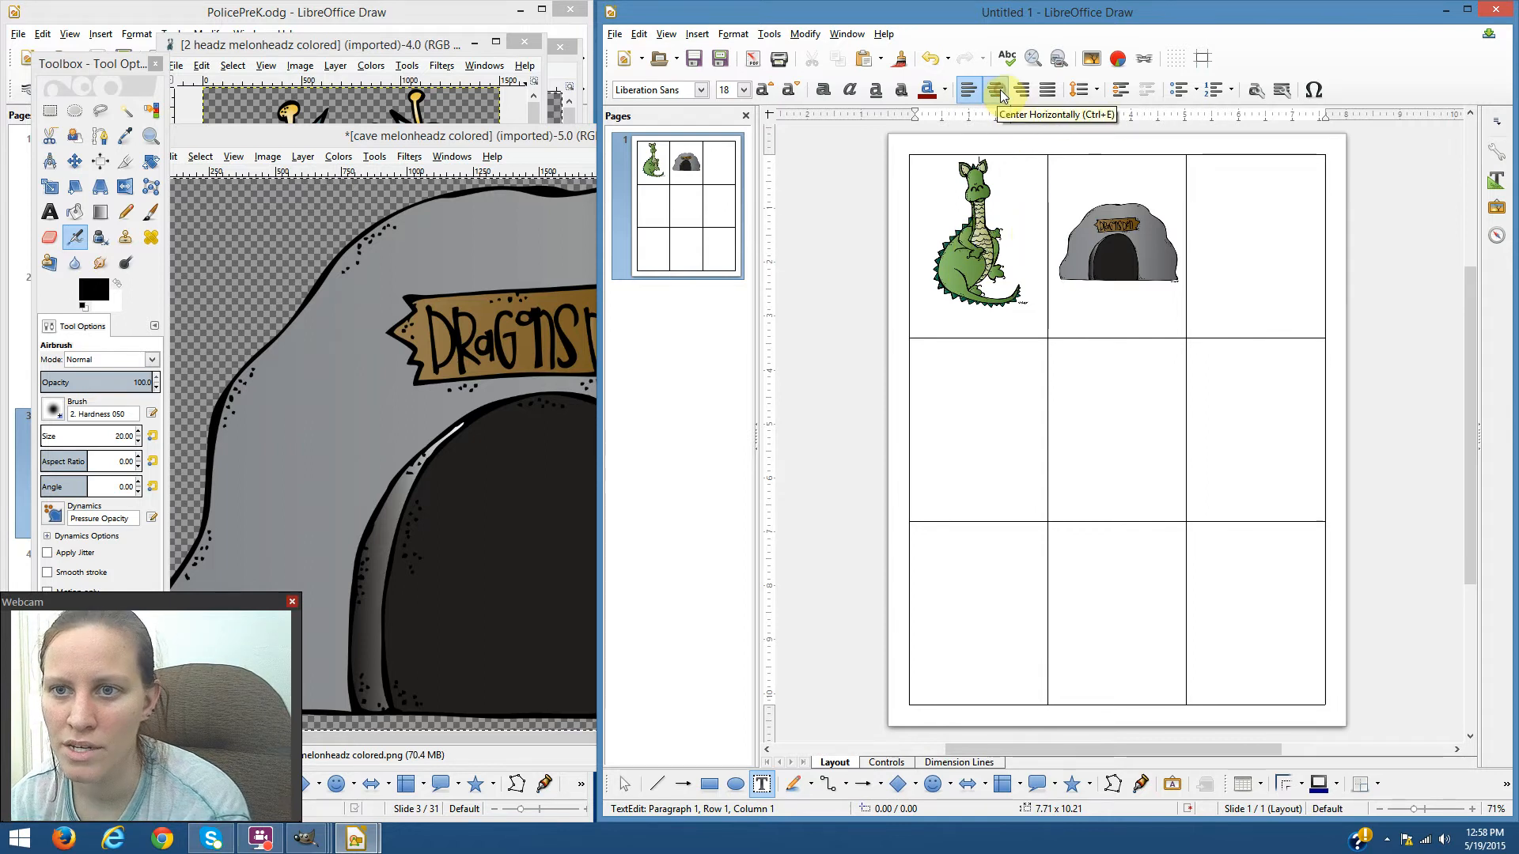
pyautogui.click(1506, 786)
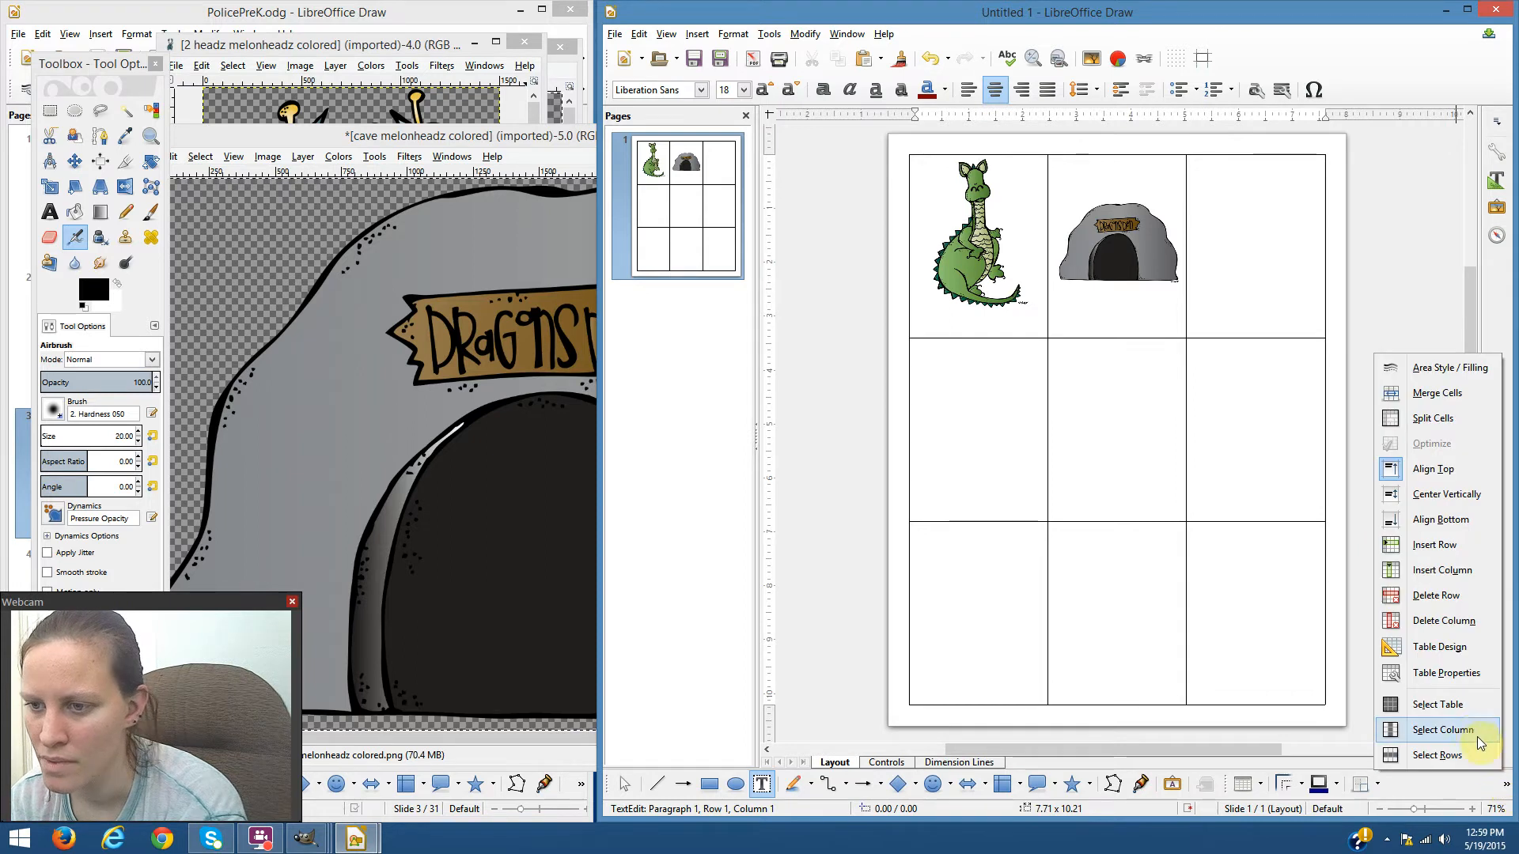
pyautogui.click(1452, 523)
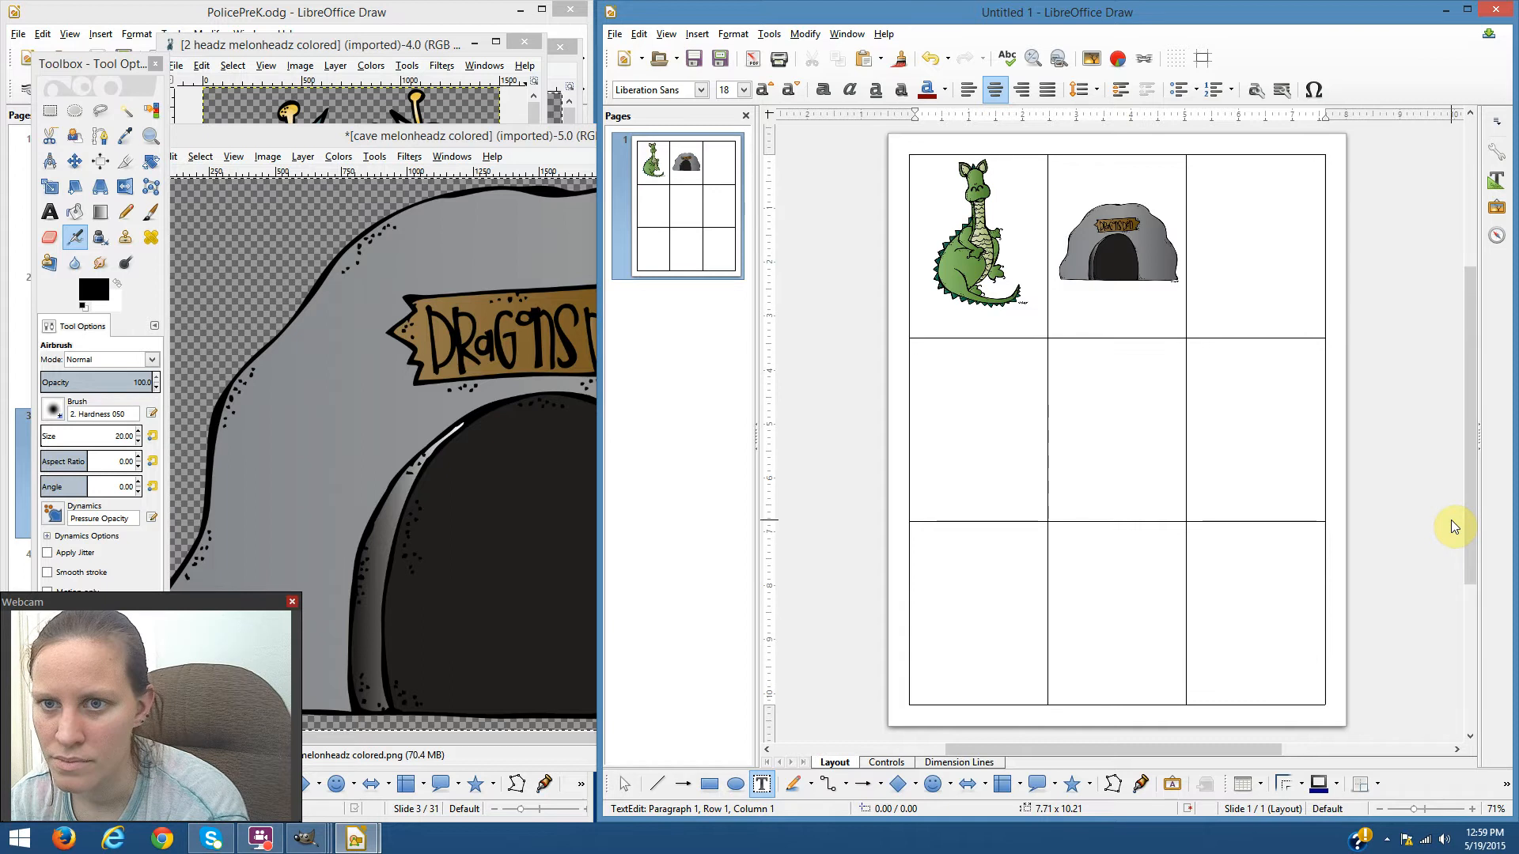
pyautogui.click(985, 325)
pyautogui.write('dragon')
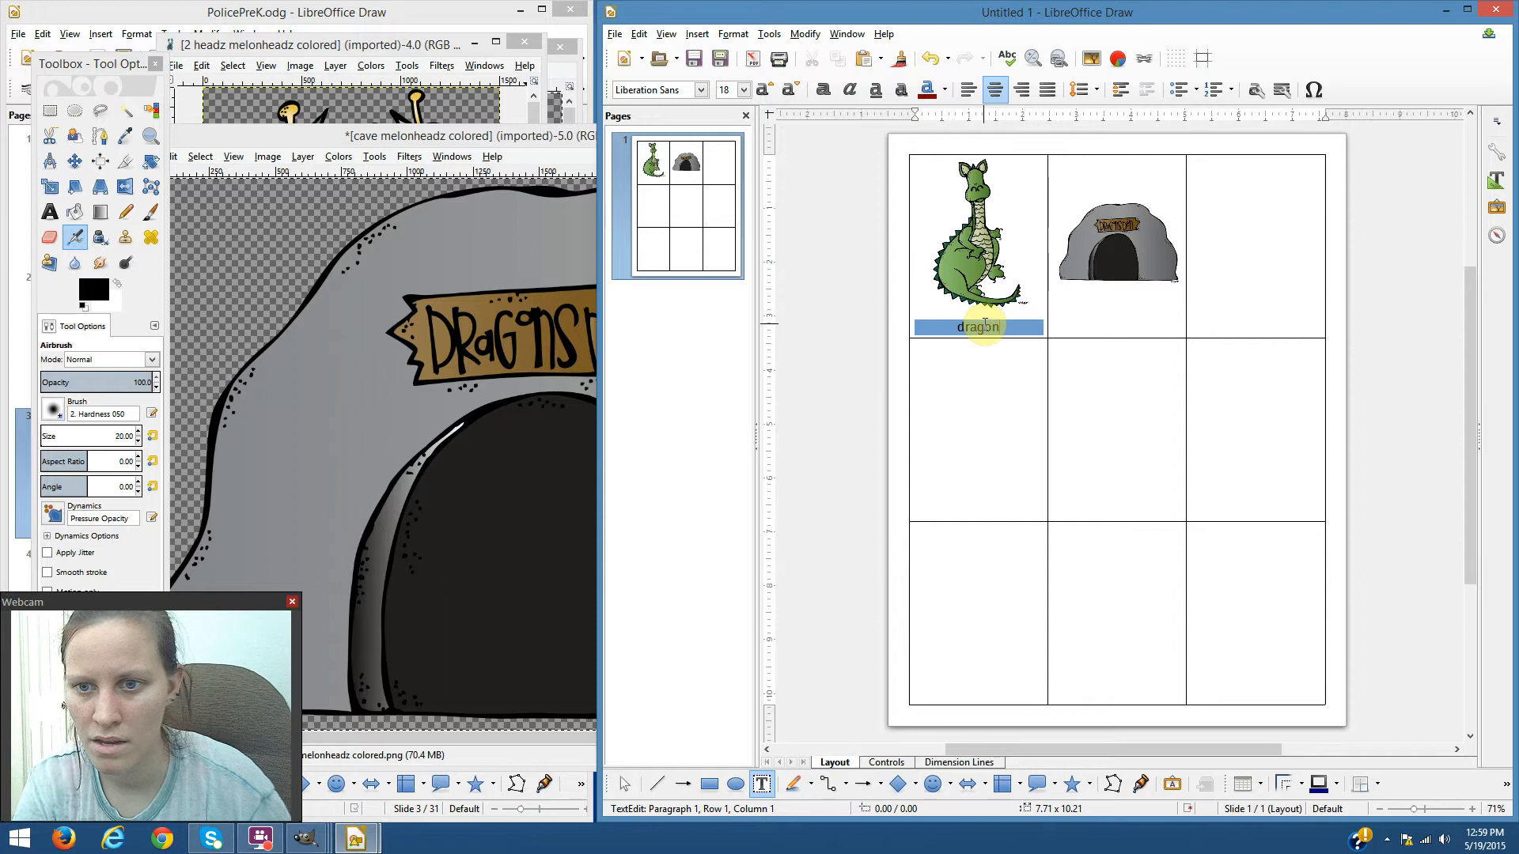
# - Set the font size of the "dragon" label to 28 pt
pyautogui.moveTo(1005, 326); pyautogui.dragTo(916, 328)
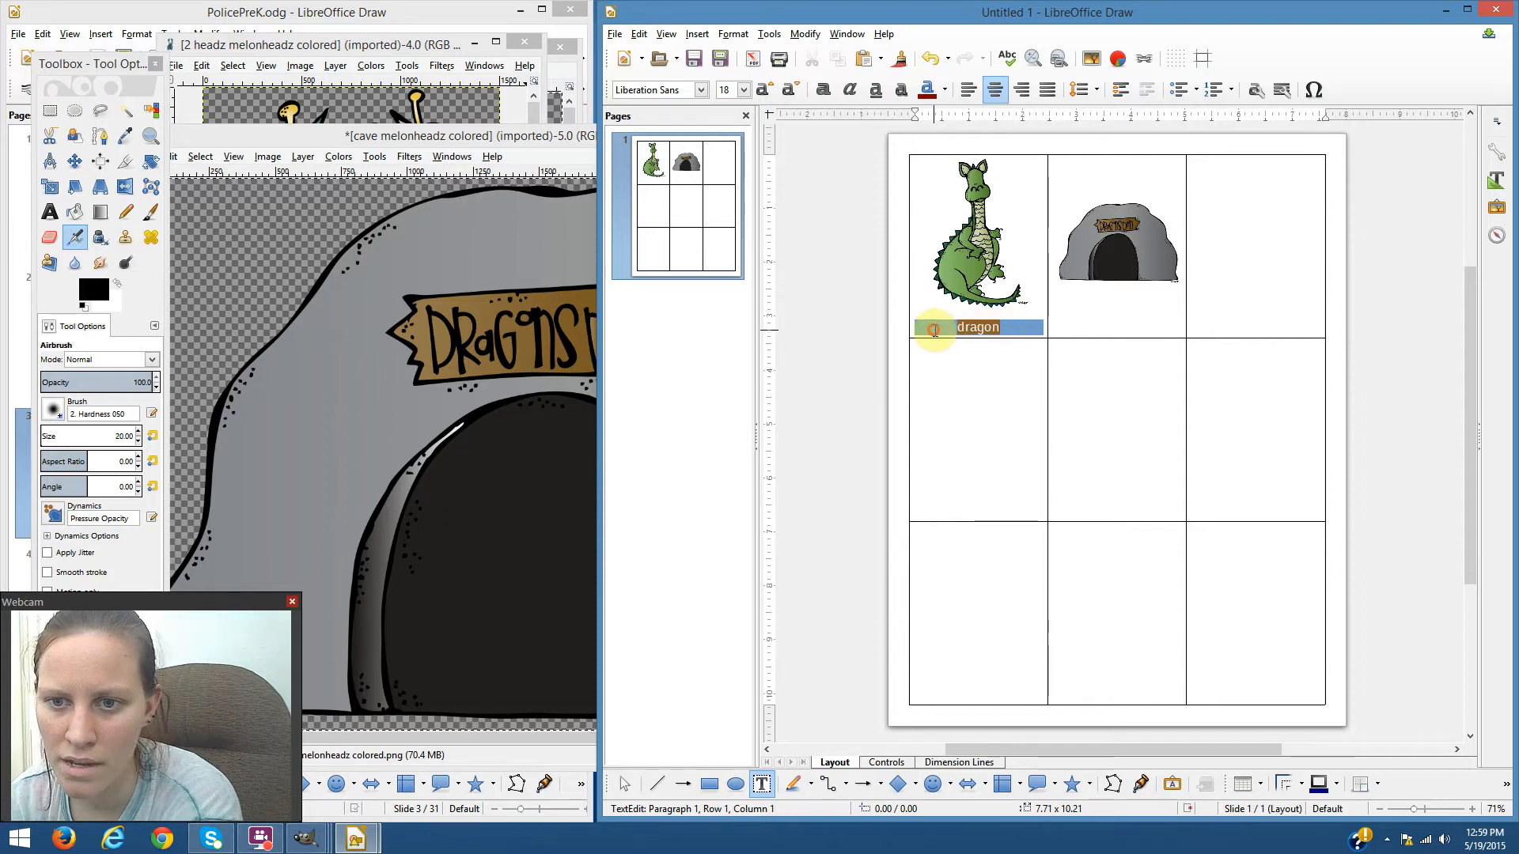
pyautogui.click(701, 89)
pyautogui.click(701, 90)
pyautogui.click(743, 89)
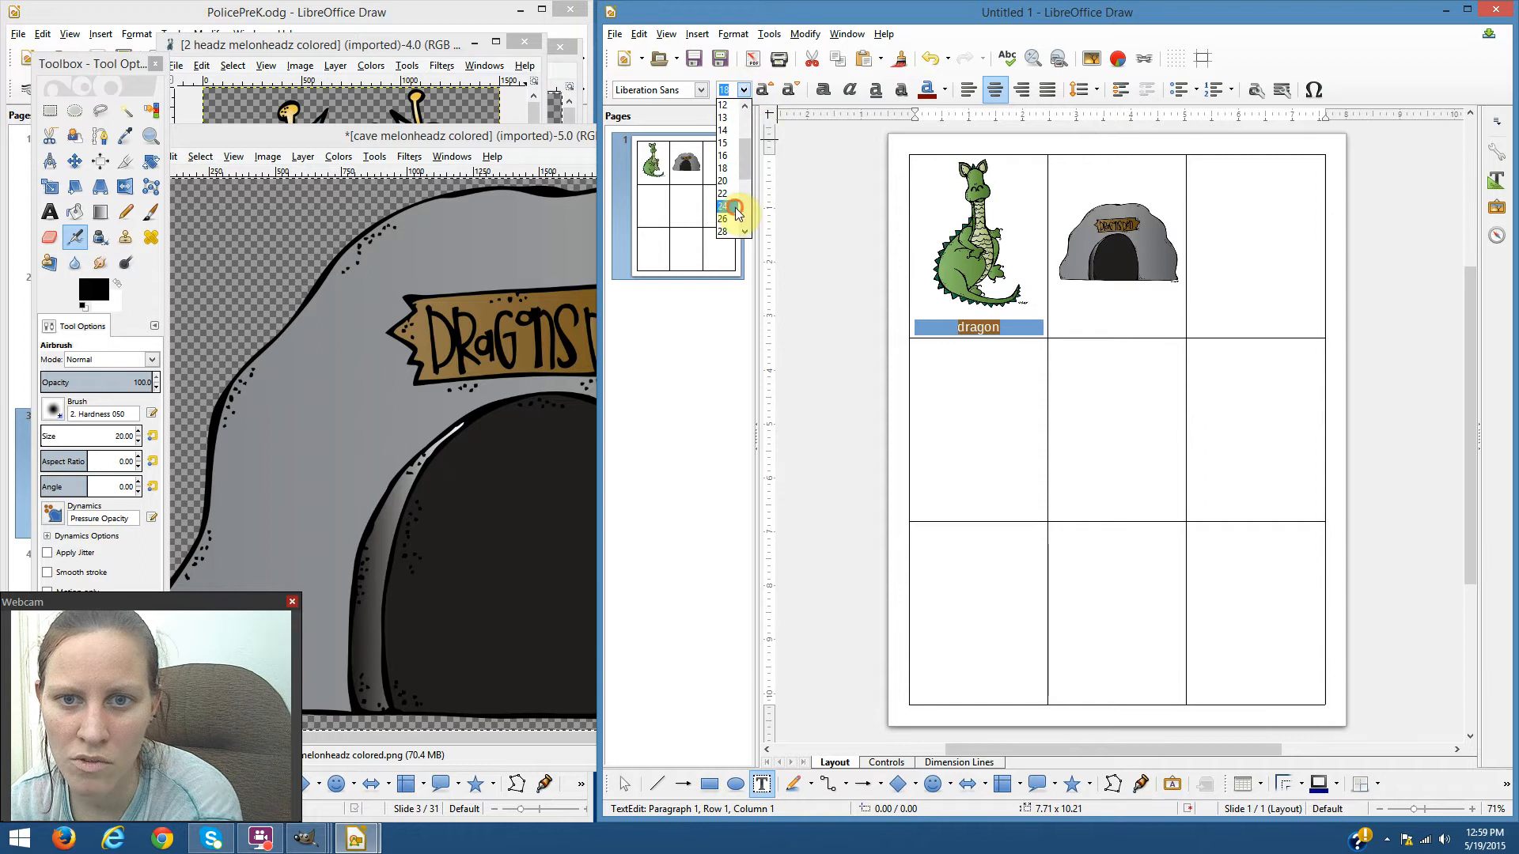
pyautogui.click(732, 207)
pyautogui.click(743, 89)
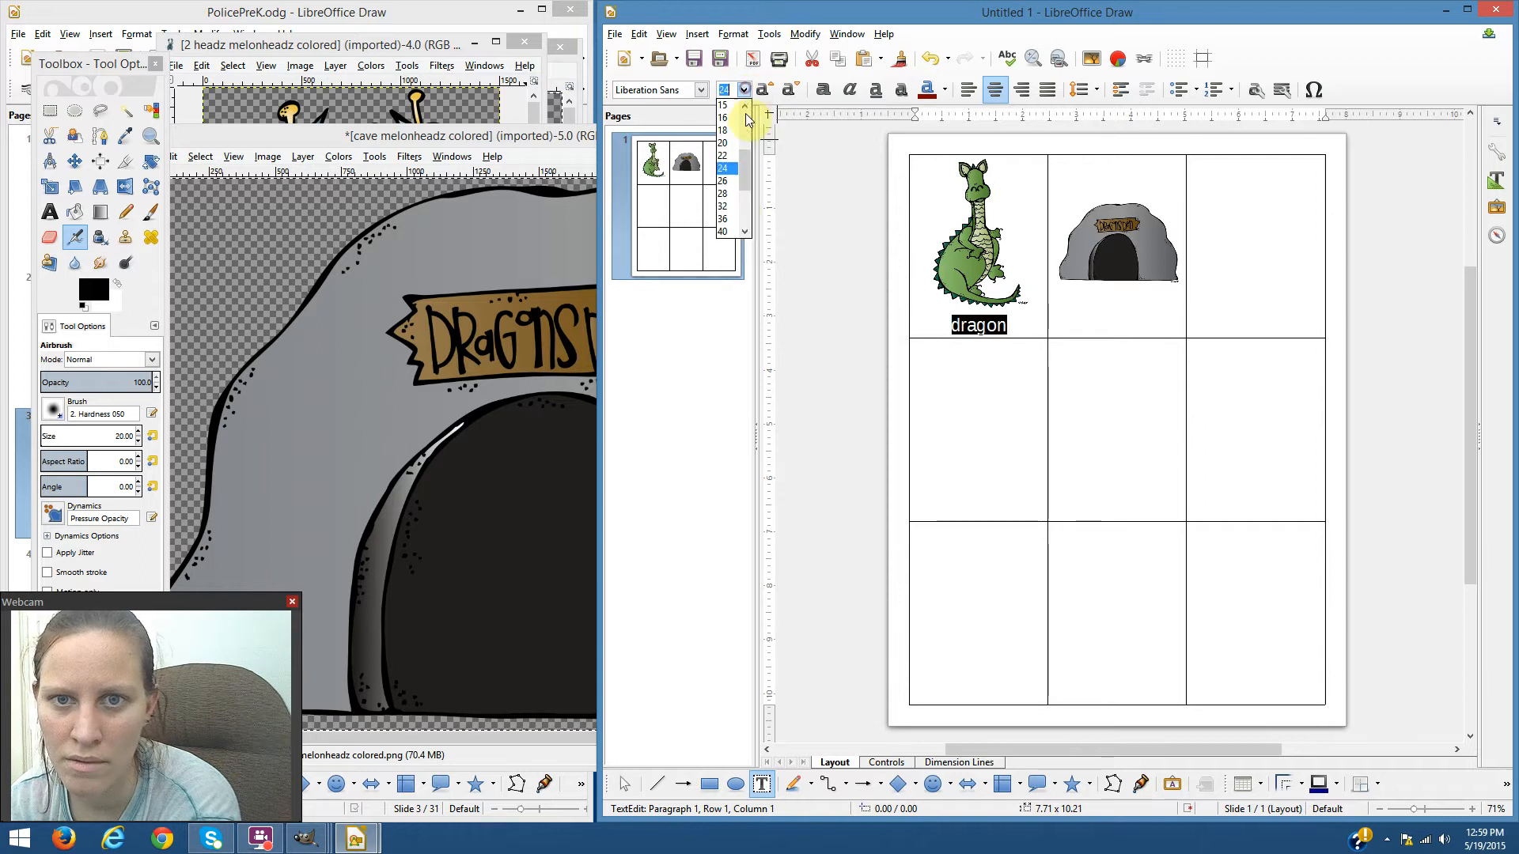
pyautogui.click(728, 196)
pyautogui.click(857, 384)
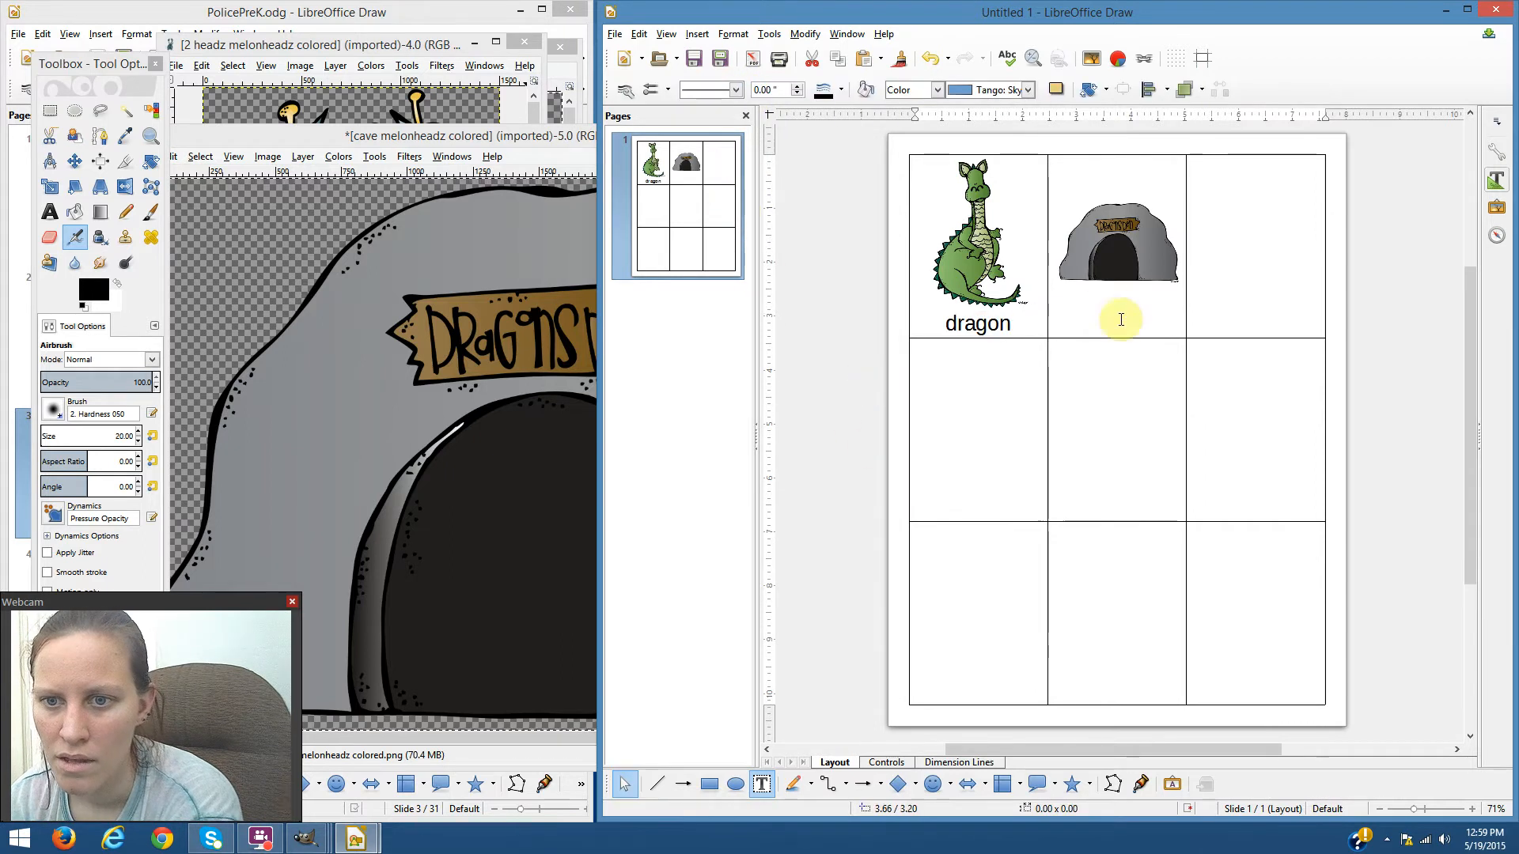
# - Add the label "cave" below the cave picture, centred horizontally and aligned to the cell bottom, with a font size of 24 pt
pyautogui.click(1108, 311)
pyautogui.click(996, 90)
pyautogui.click(1509, 787)
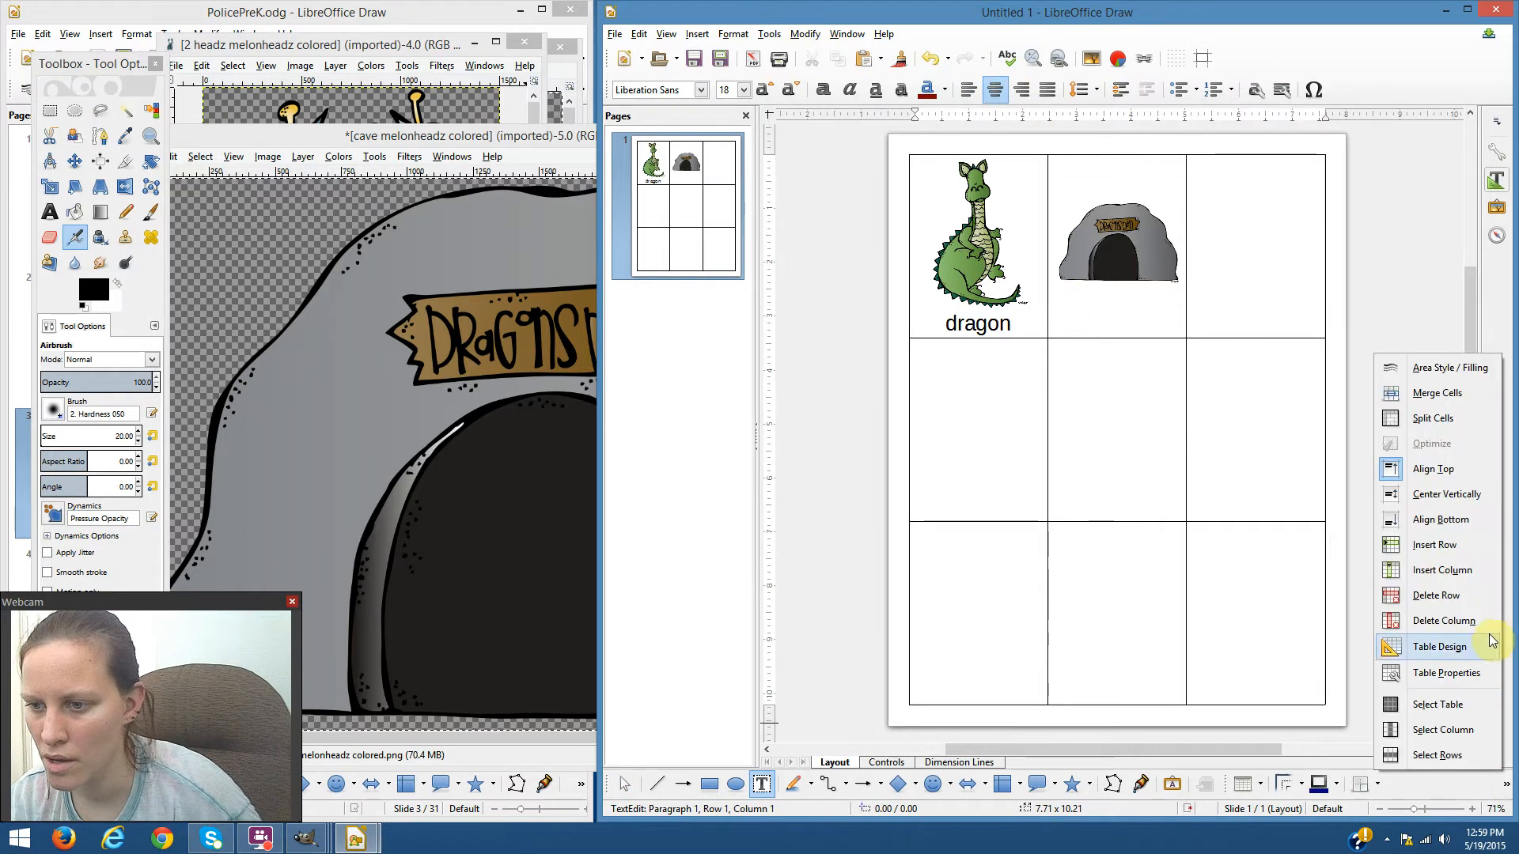
pyautogui.click(1462, 523)
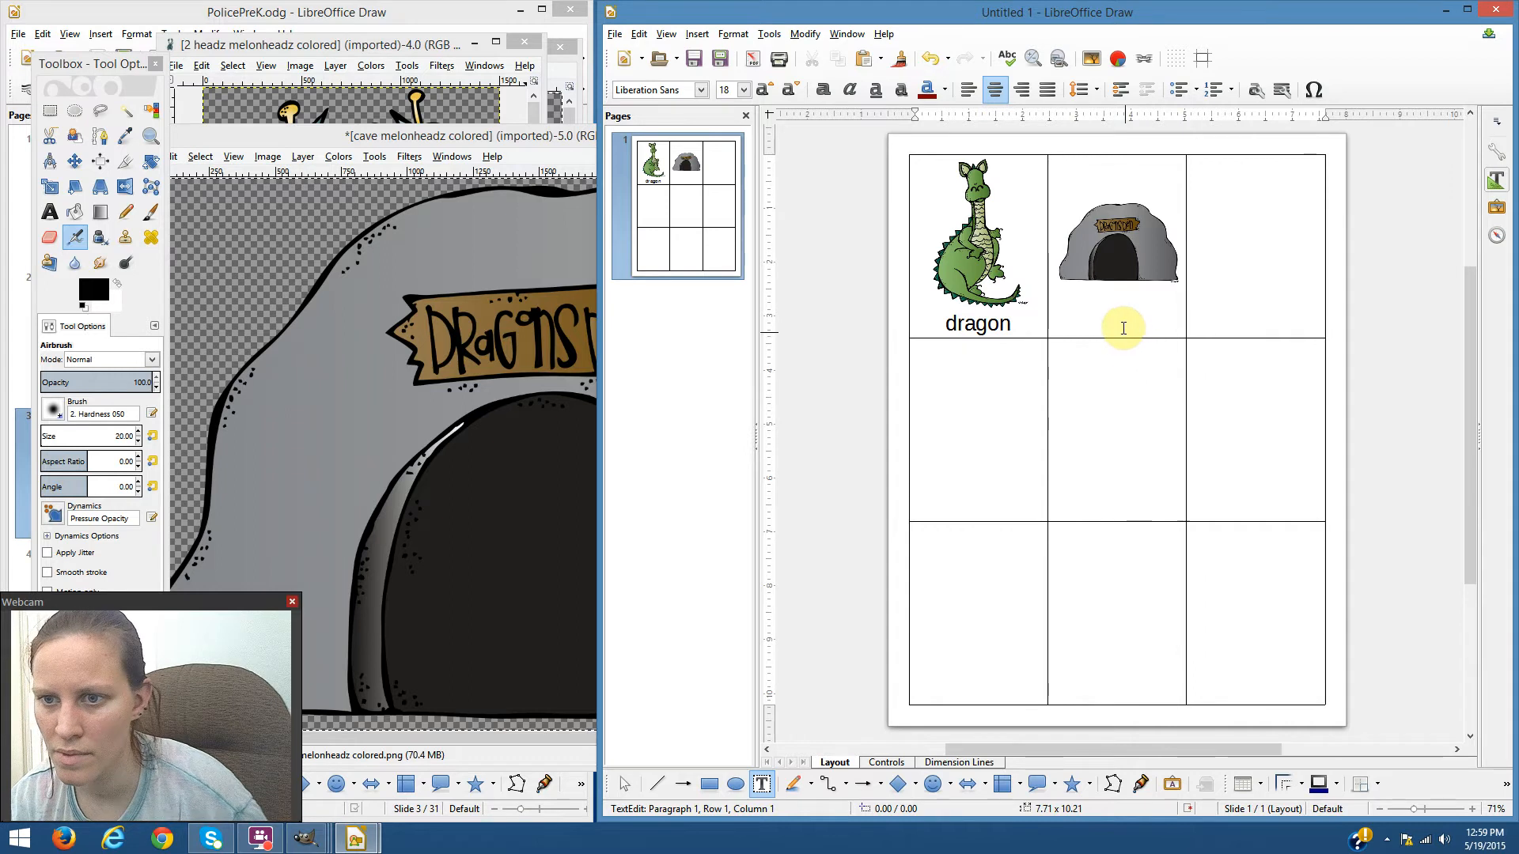
pyautogui.write('cave')
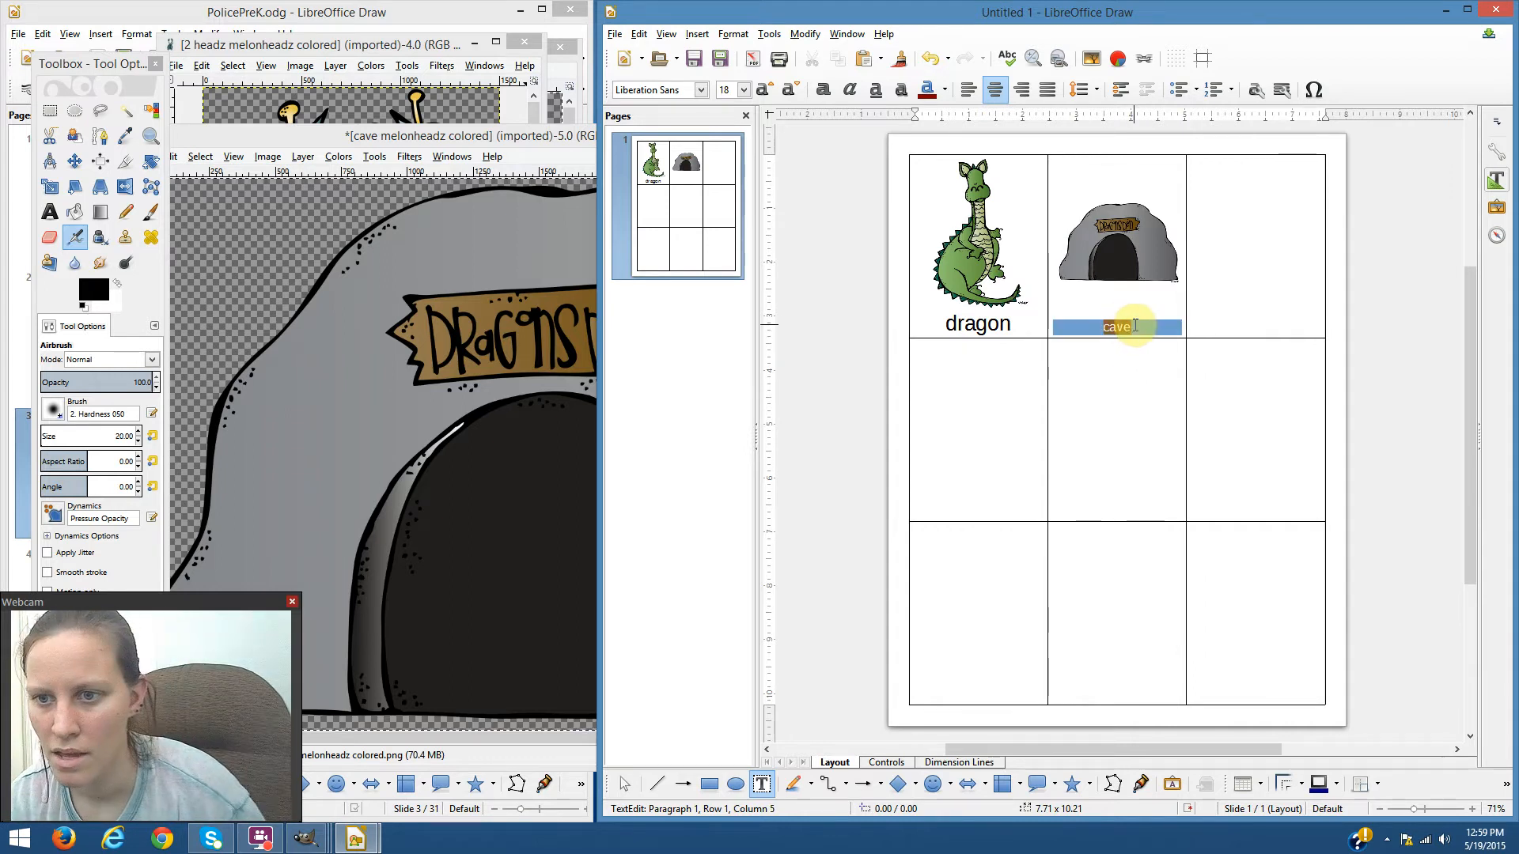
pyautogui.click(744, 89)
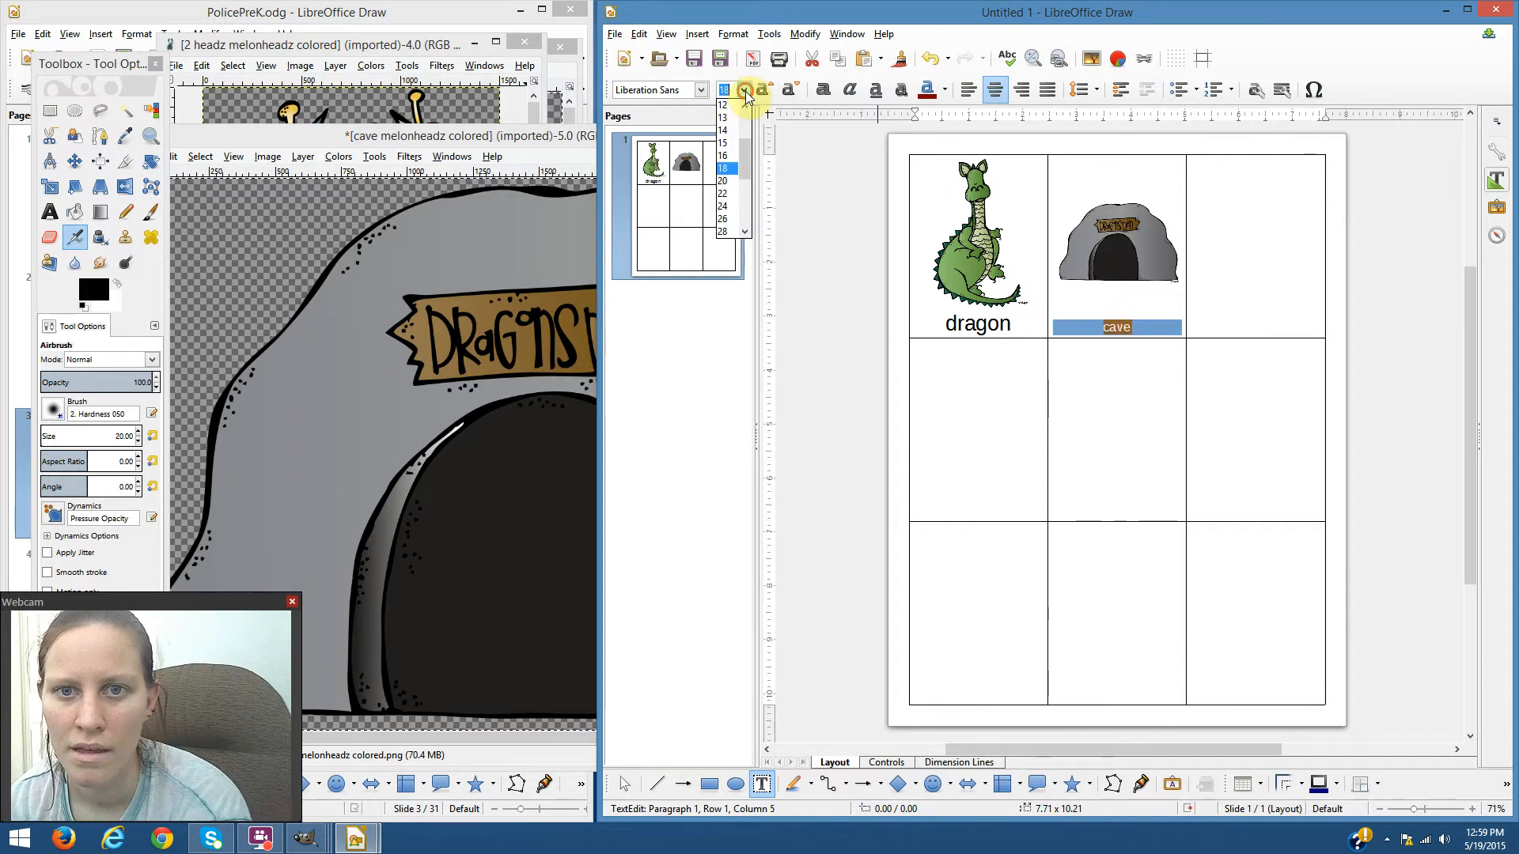
pyautogui.click(734, 206)
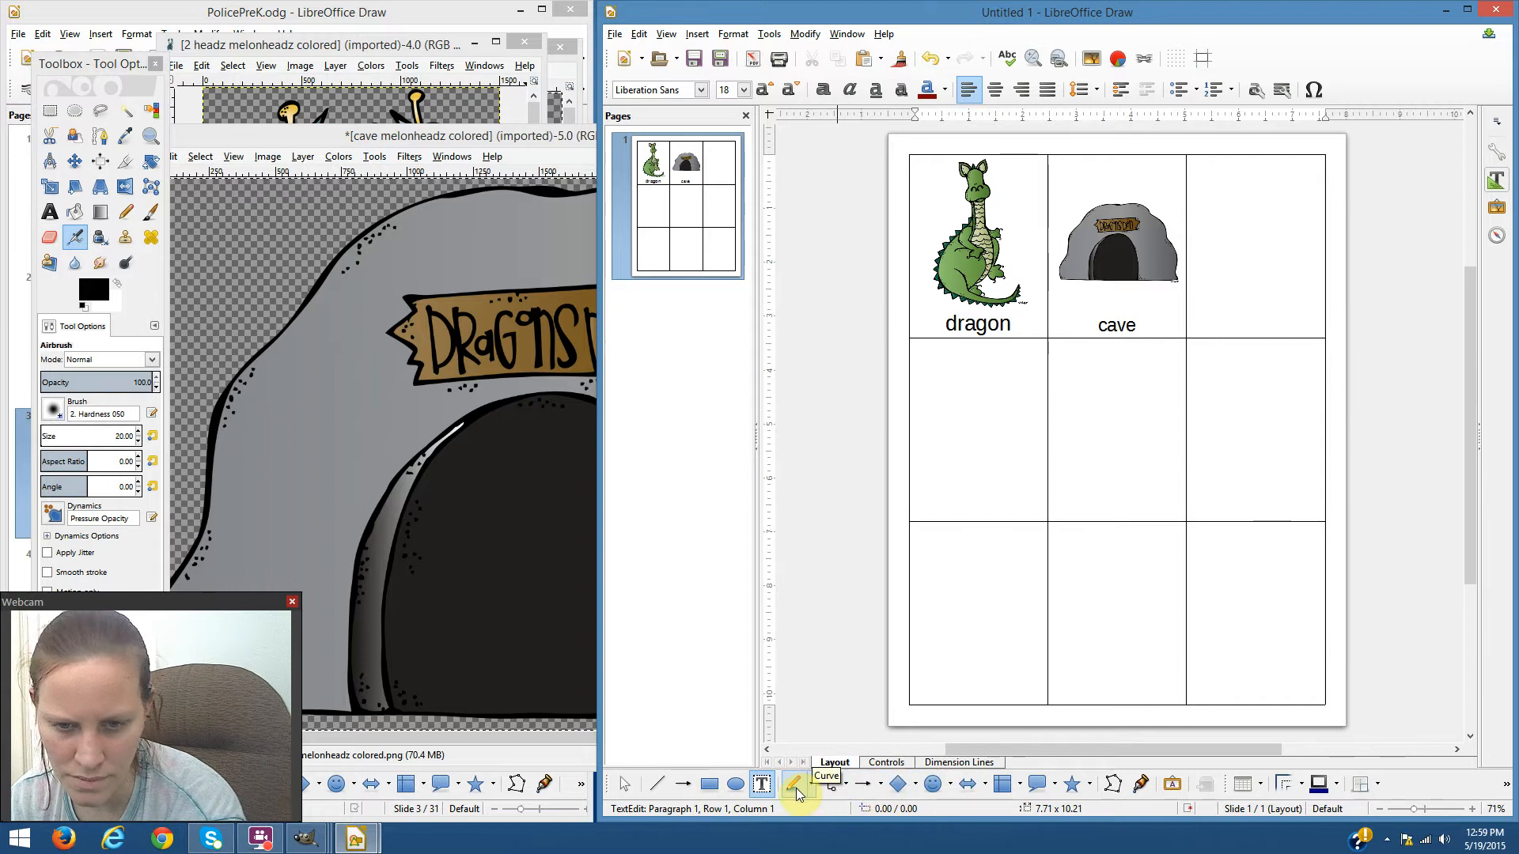
# - Draw a horizontal line about 7.71 inches long across the table's first row, just above the dragon and cave labels
pyautogui.click(657, 784)
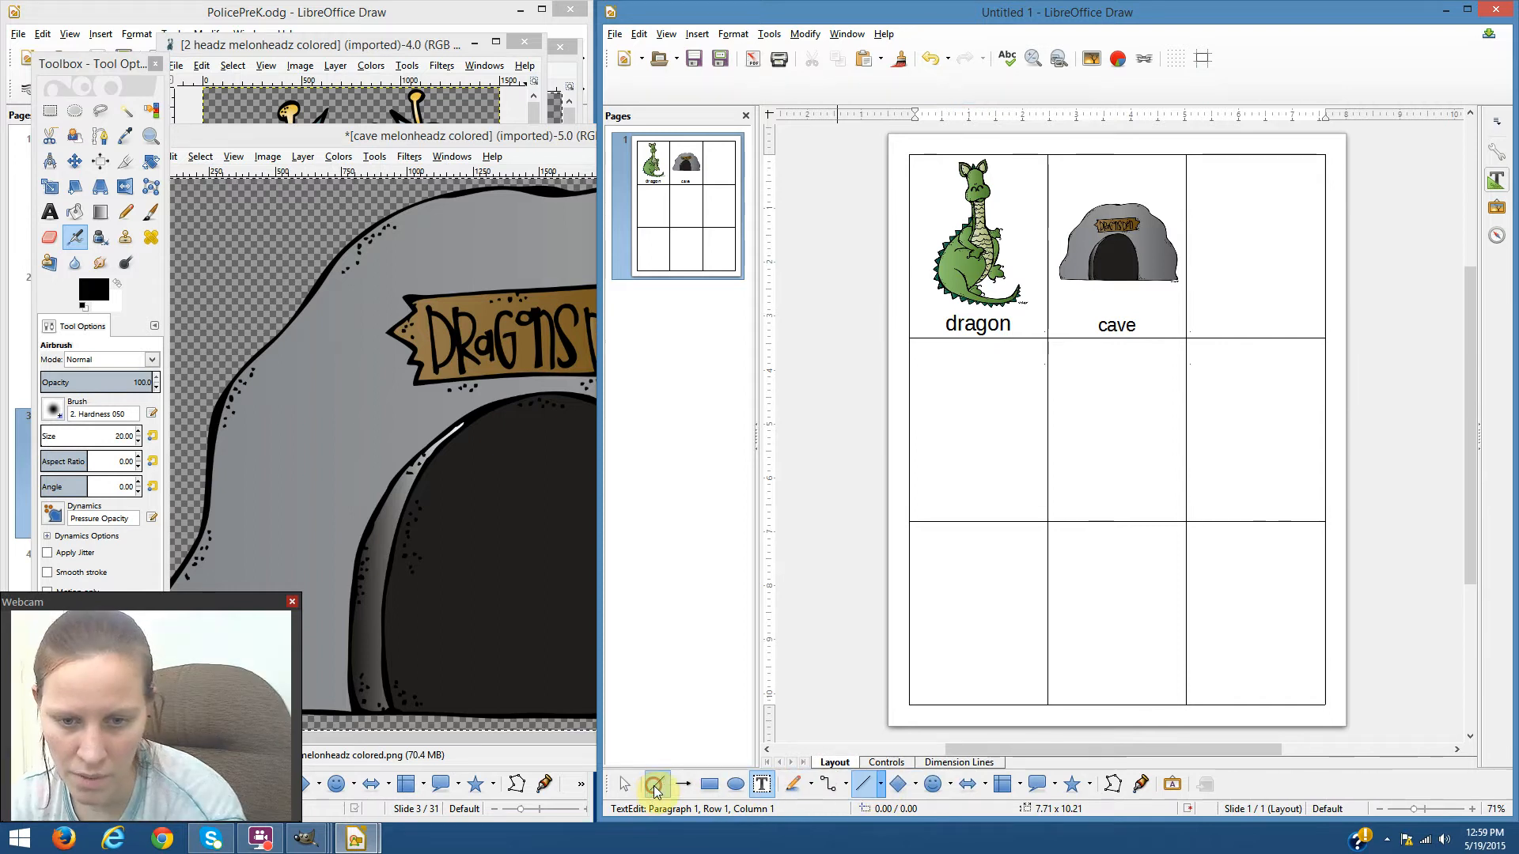
pyautogui.click(895, 318)
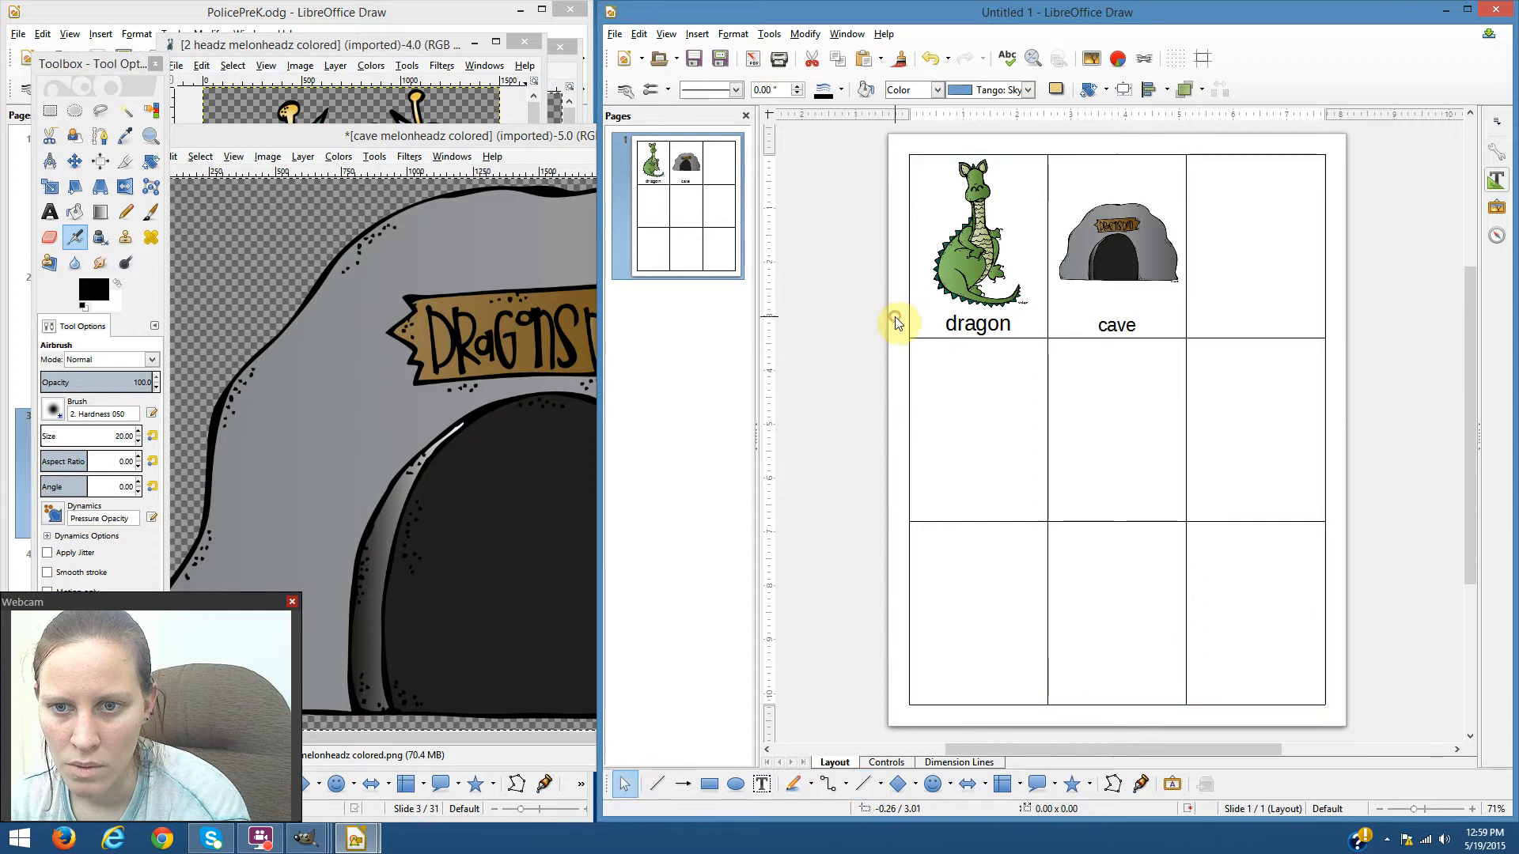
pyautogui.click(666, 784)
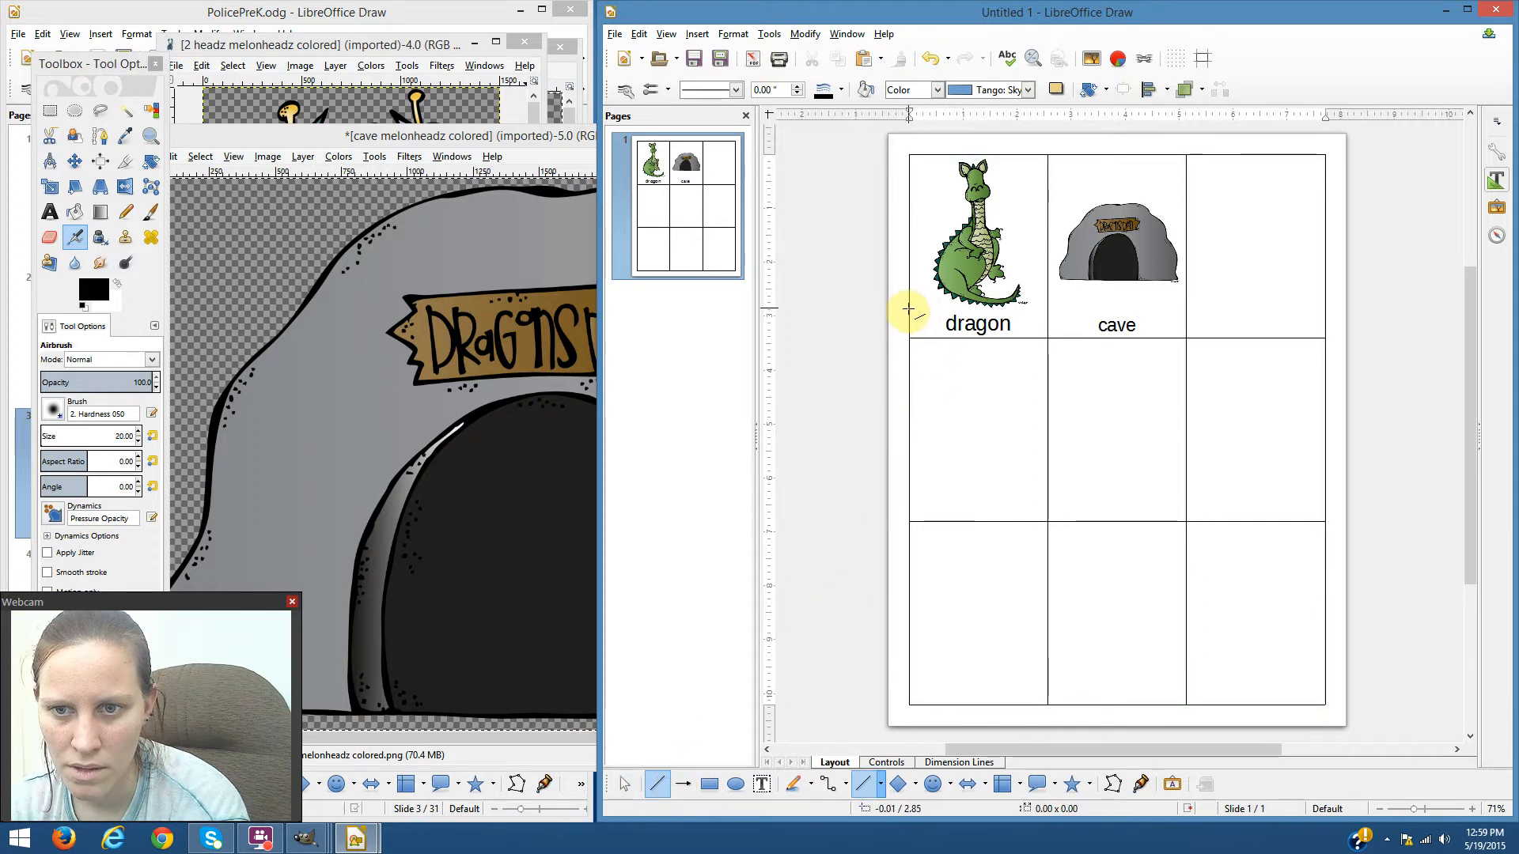
pyautogui.moveTo(907, 311); pyautogui.dragTo(1330, 311)
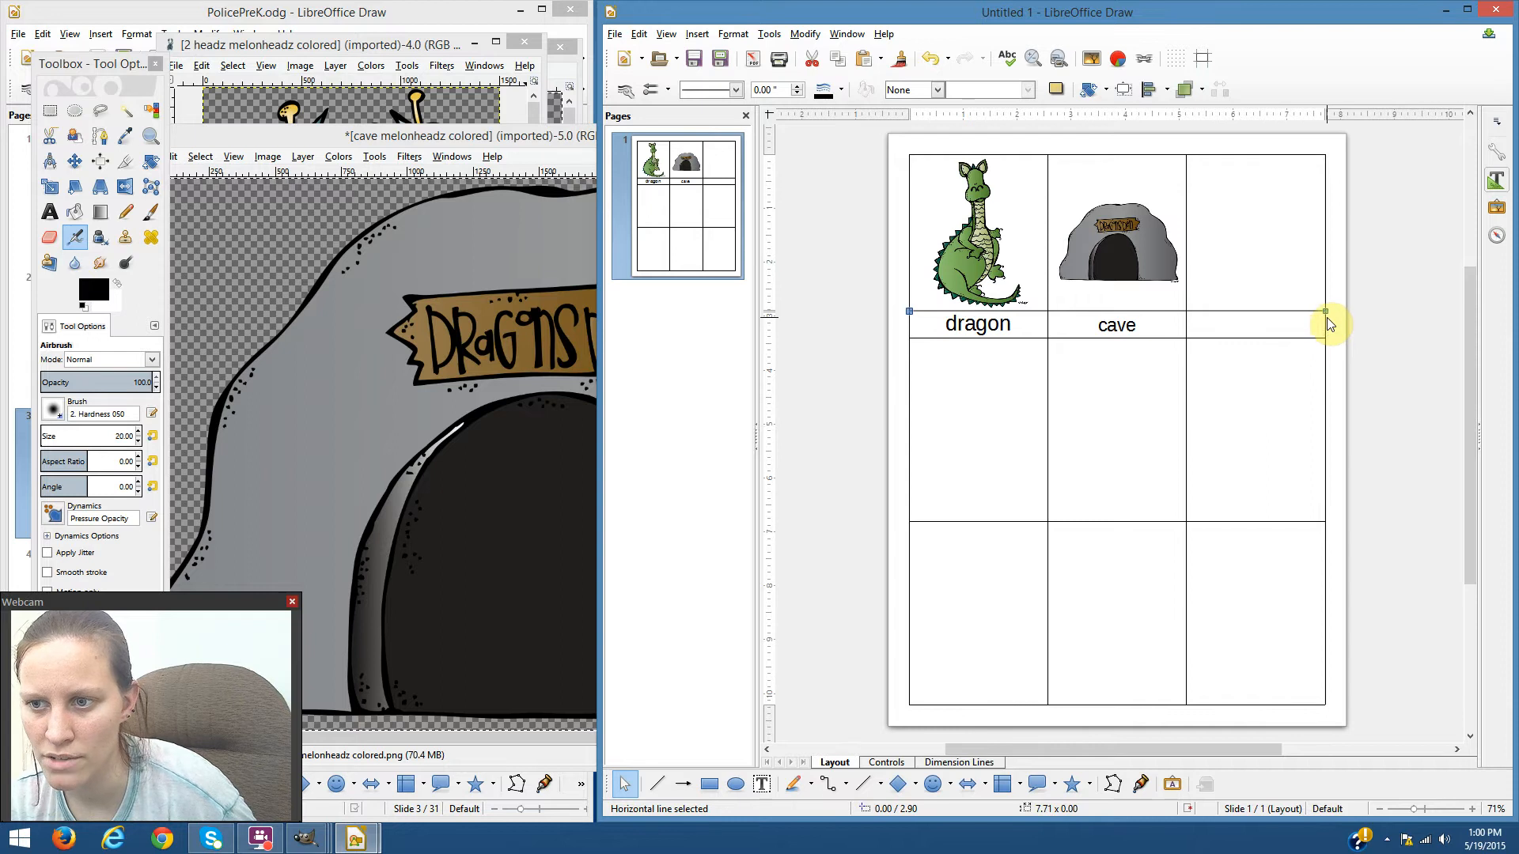
pyautogui.moveTo(1328, 311); pyautogui.dragTo(1326, 311)
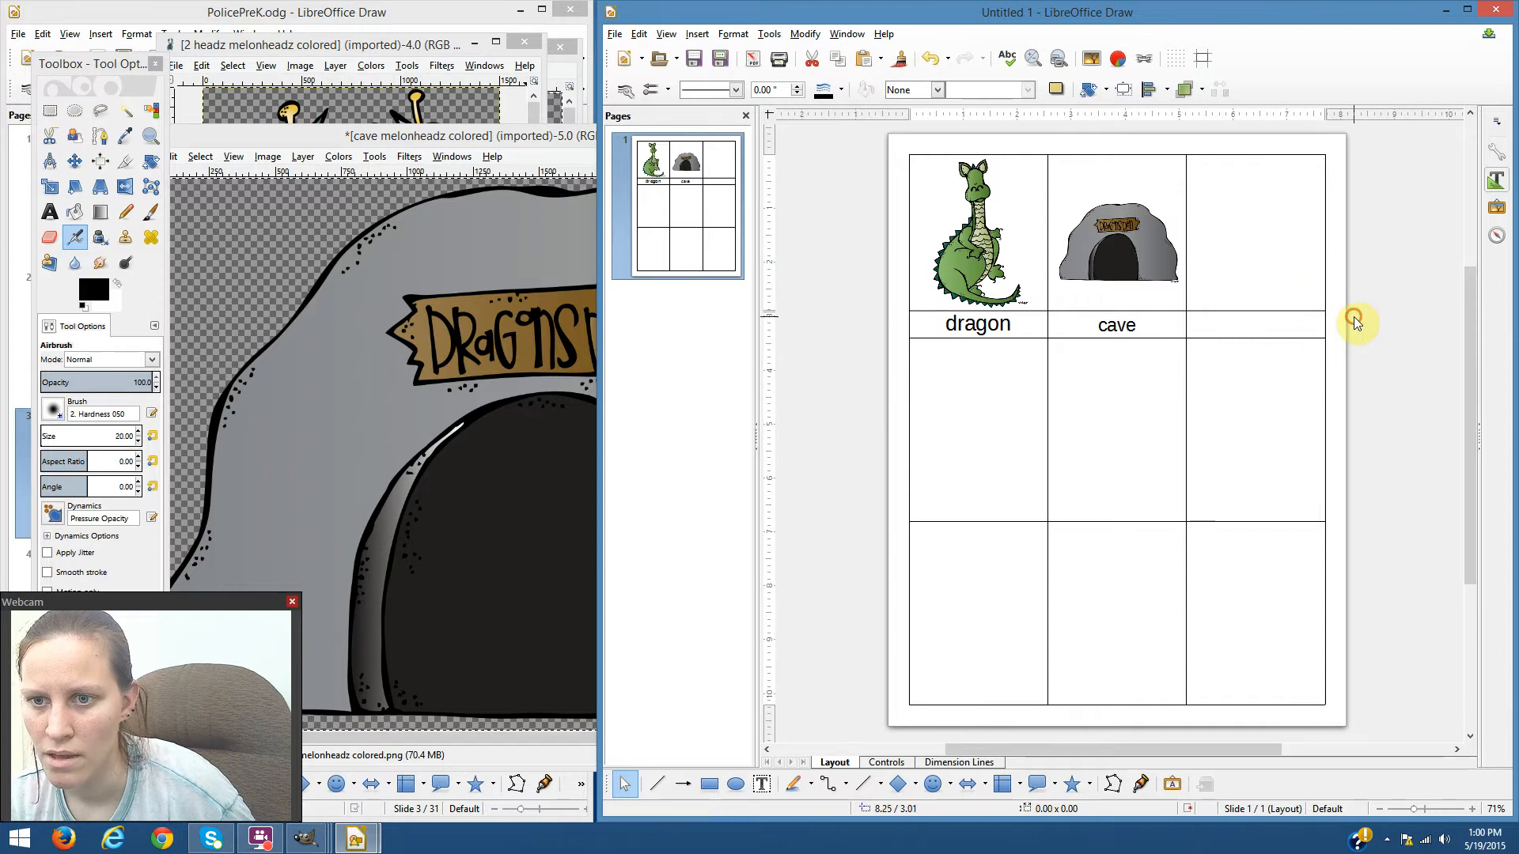
pyautogui.click(1354, 321)
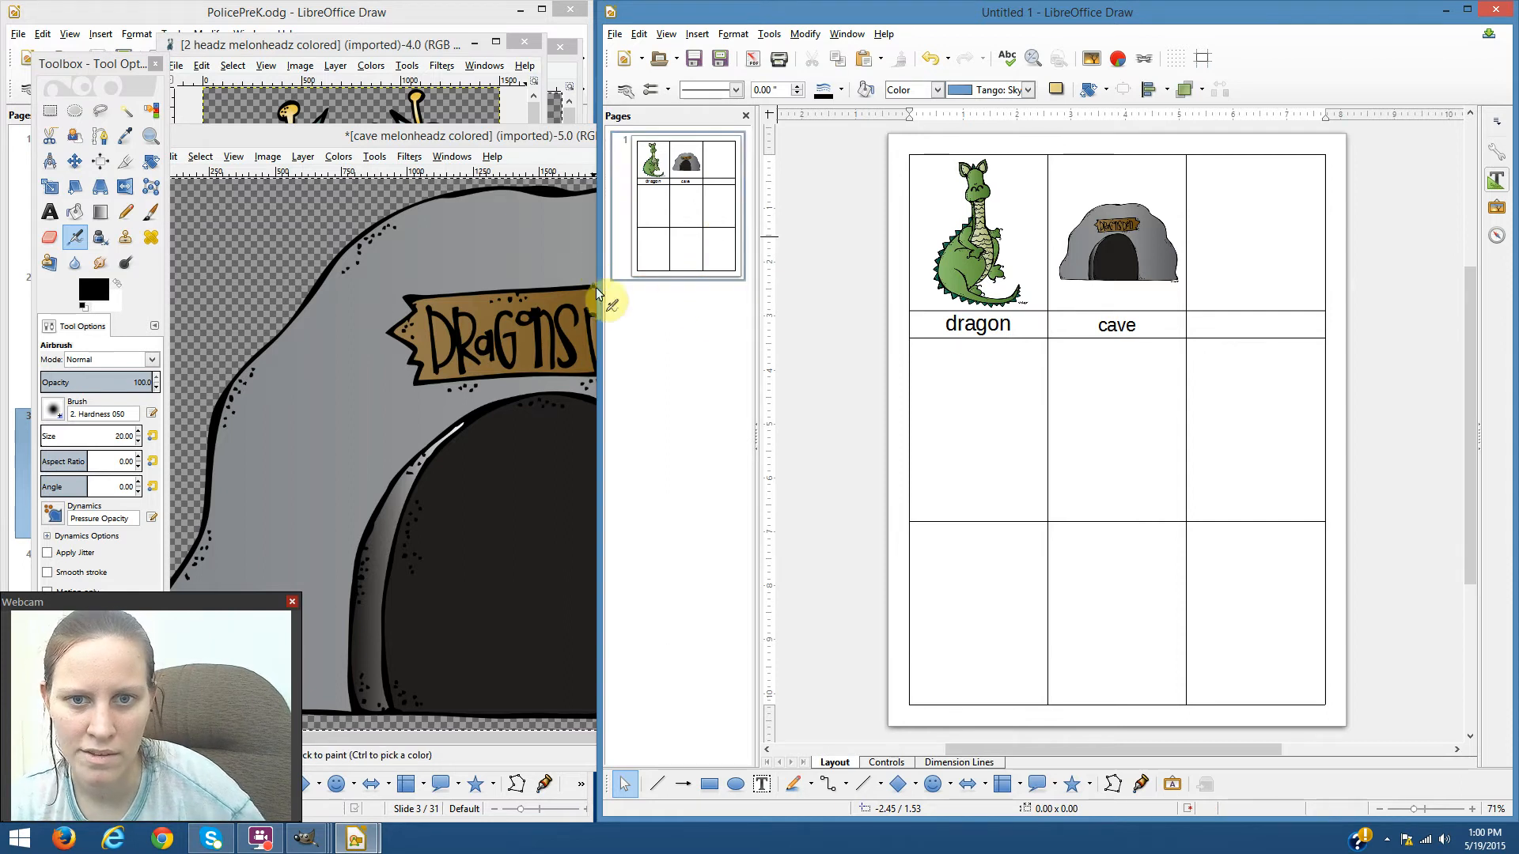
# - Duplicate the card page as a second page, leaving out the horizontal line above the labels
pyautogui.rightClick(661, 289)
pyautogui.click(696, 326)
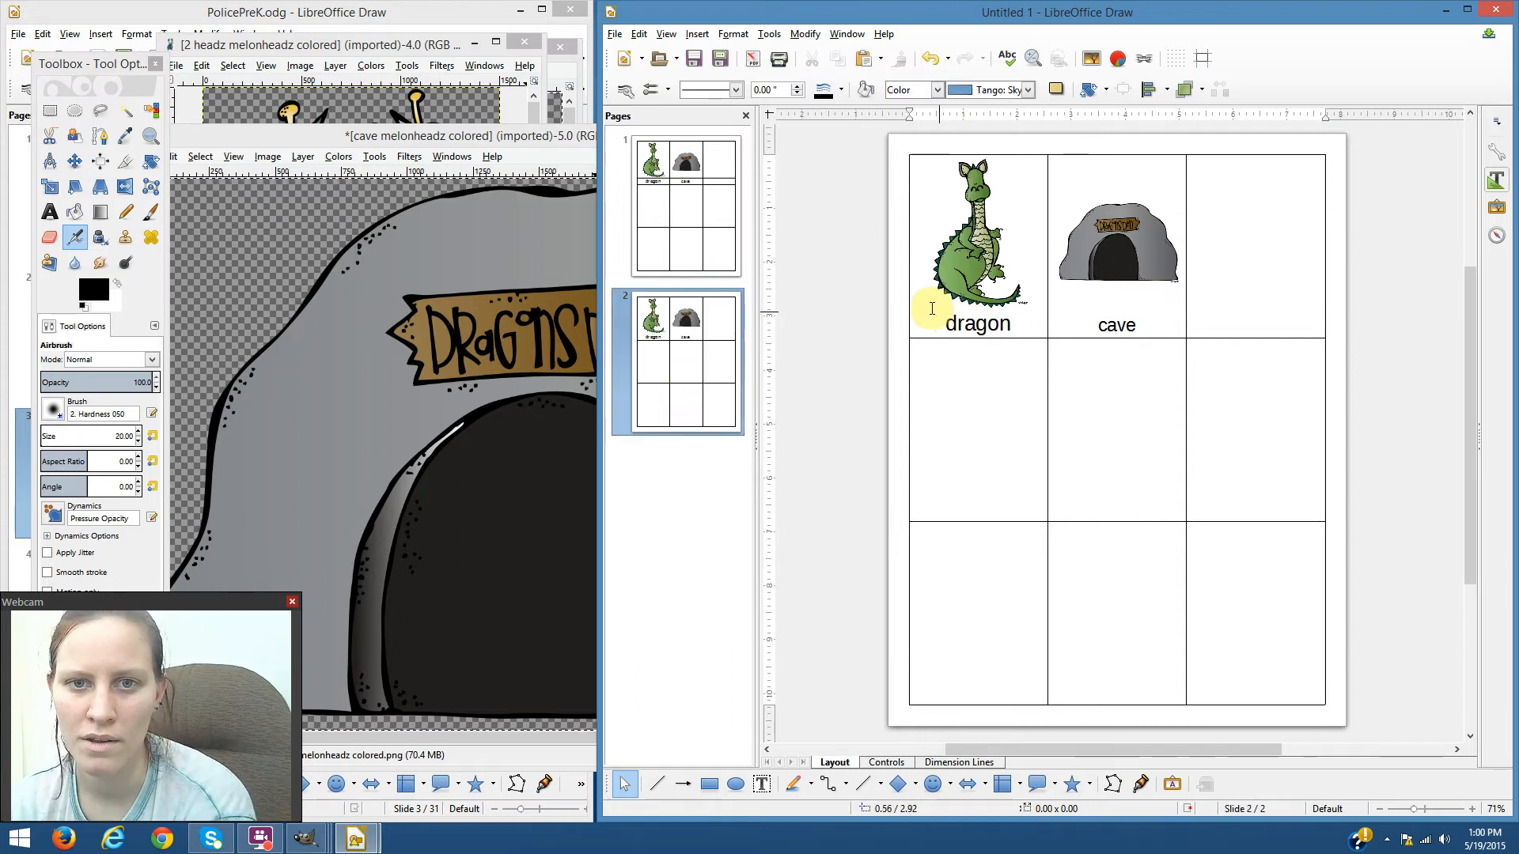
pyautogui.click(736, 227)
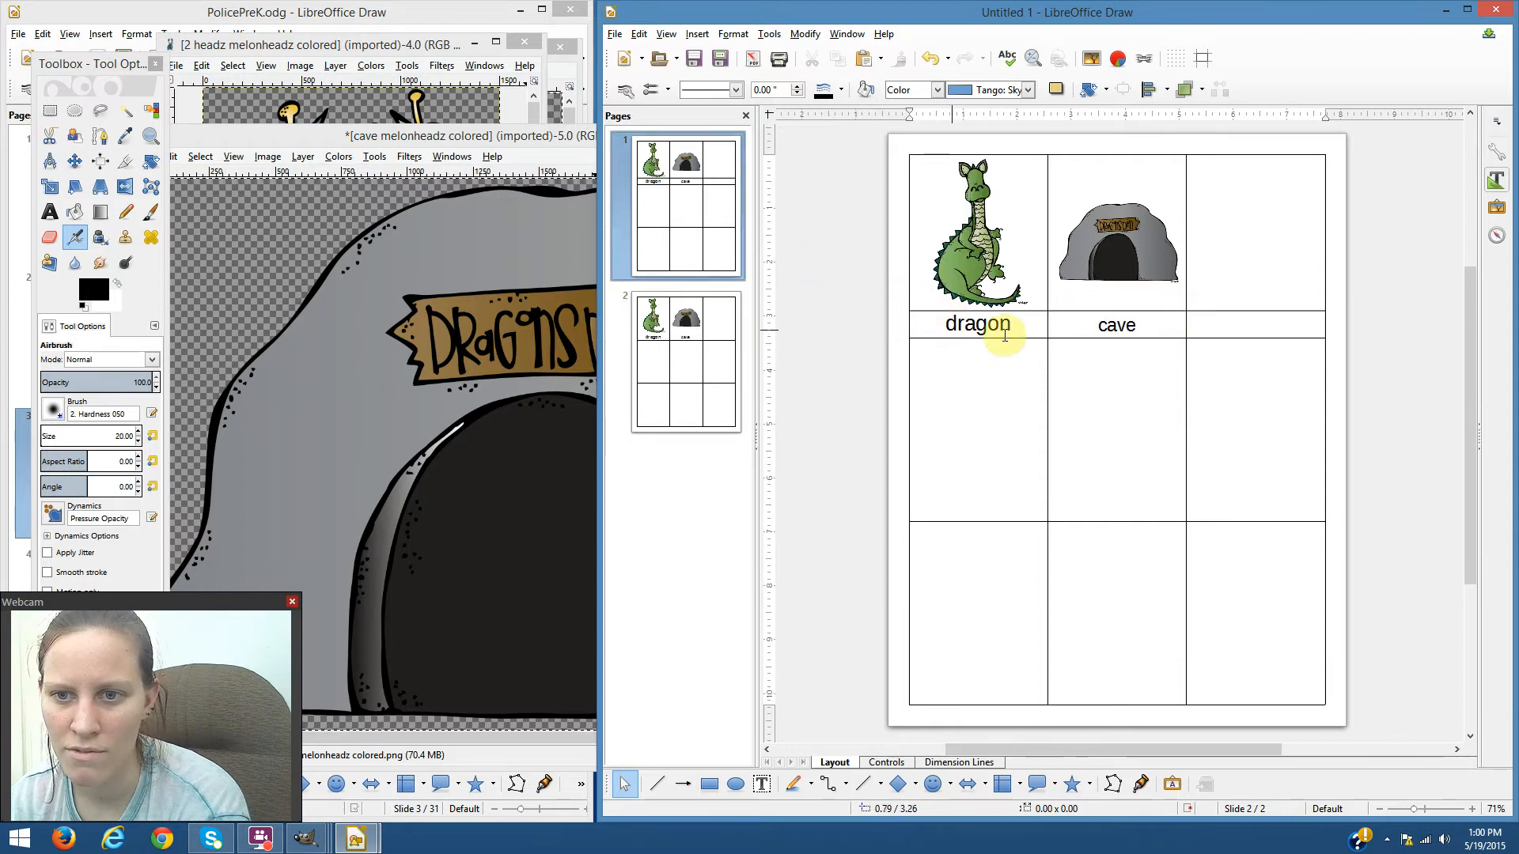
pyautogui.click(647, 334)
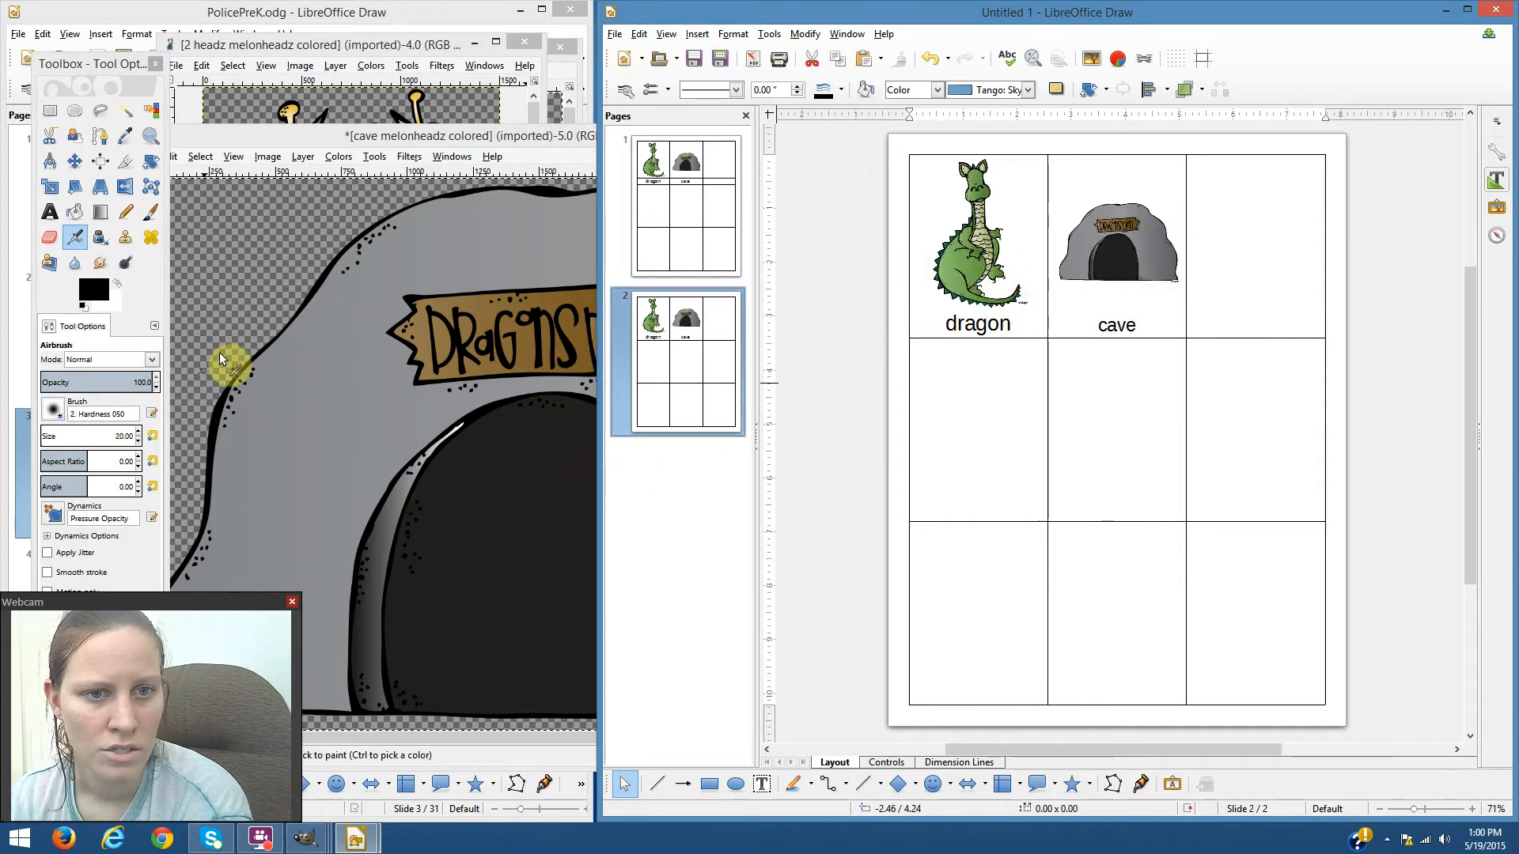
# - Switch to PolicePreK.odg and view the Missing ABCs page as a reference for the next printable
pyautogui.click(253, 17)
pyautogui.scroll(-5, 112, 414)
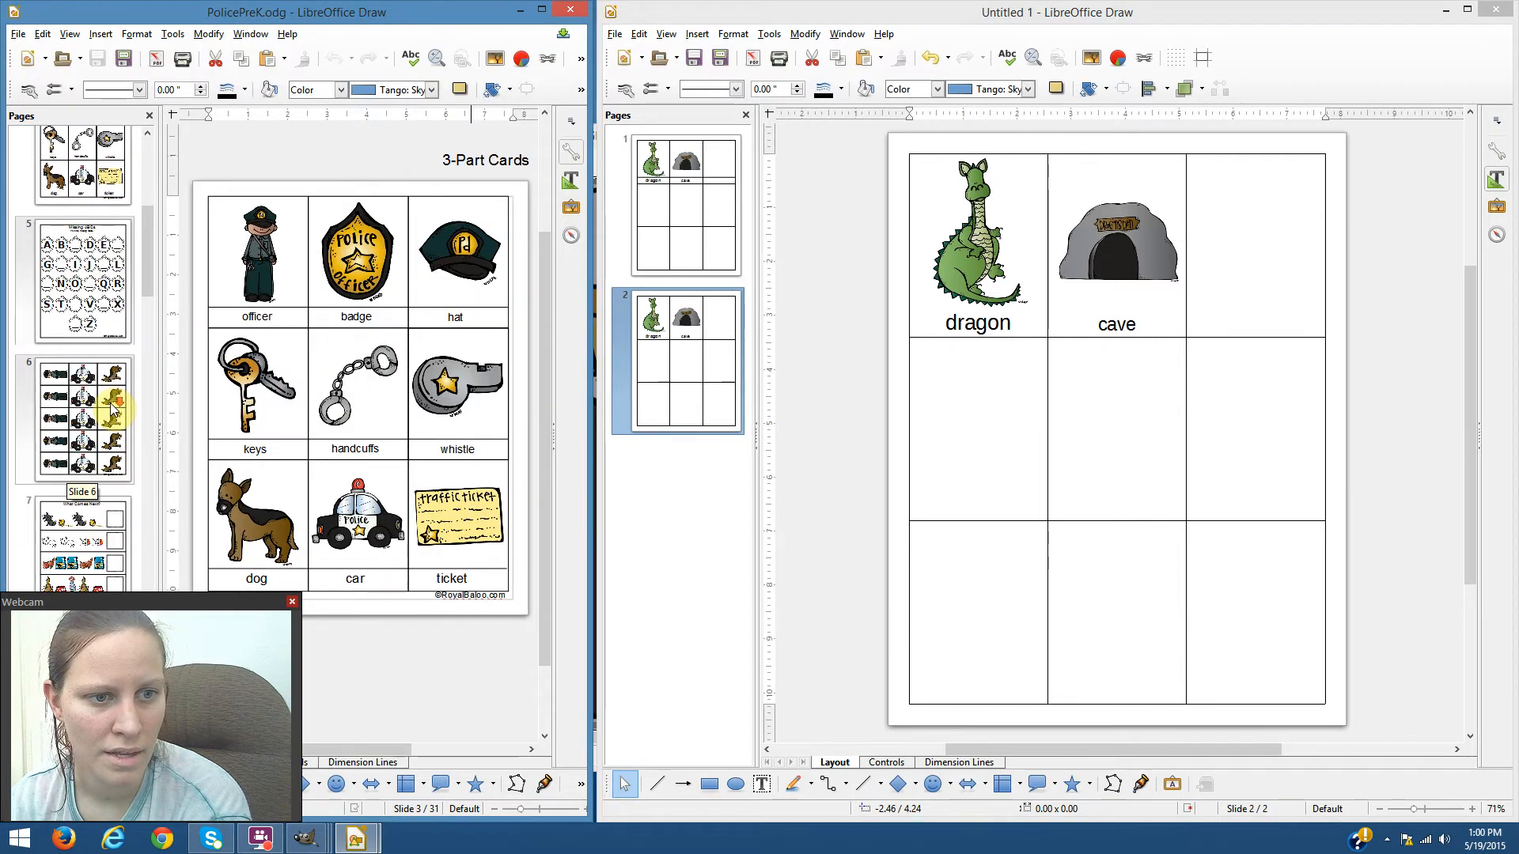
pyautogui.scroll(1, 111, 414)
pyautogui.click(82, 352)
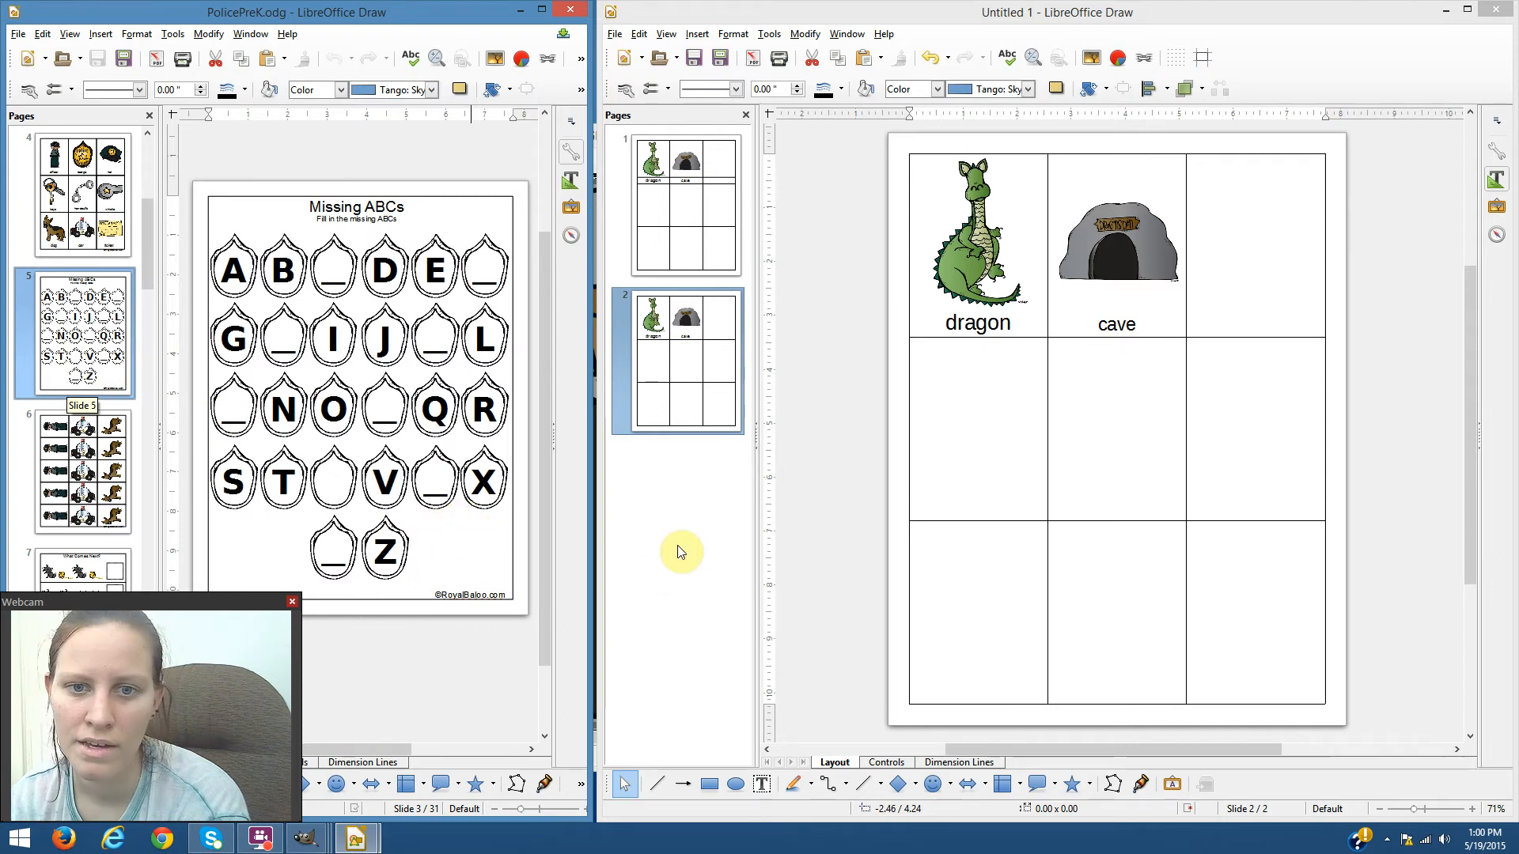
# - Return to the Untitled 1 document and add a blank page after page 2
pyautogui.click(685, 459)
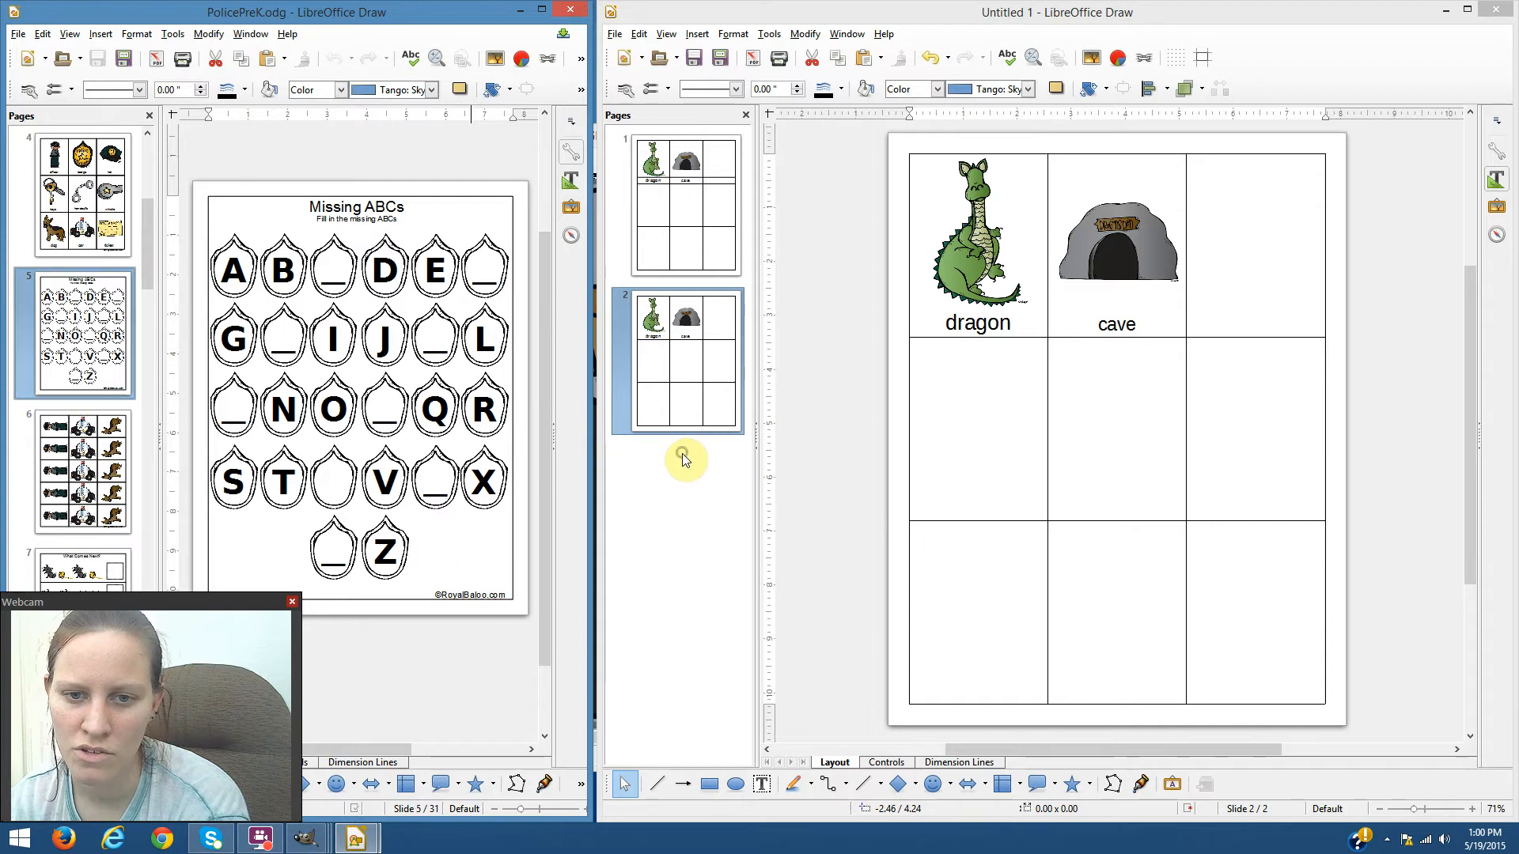
pyautogui.rightClick(683, 456)
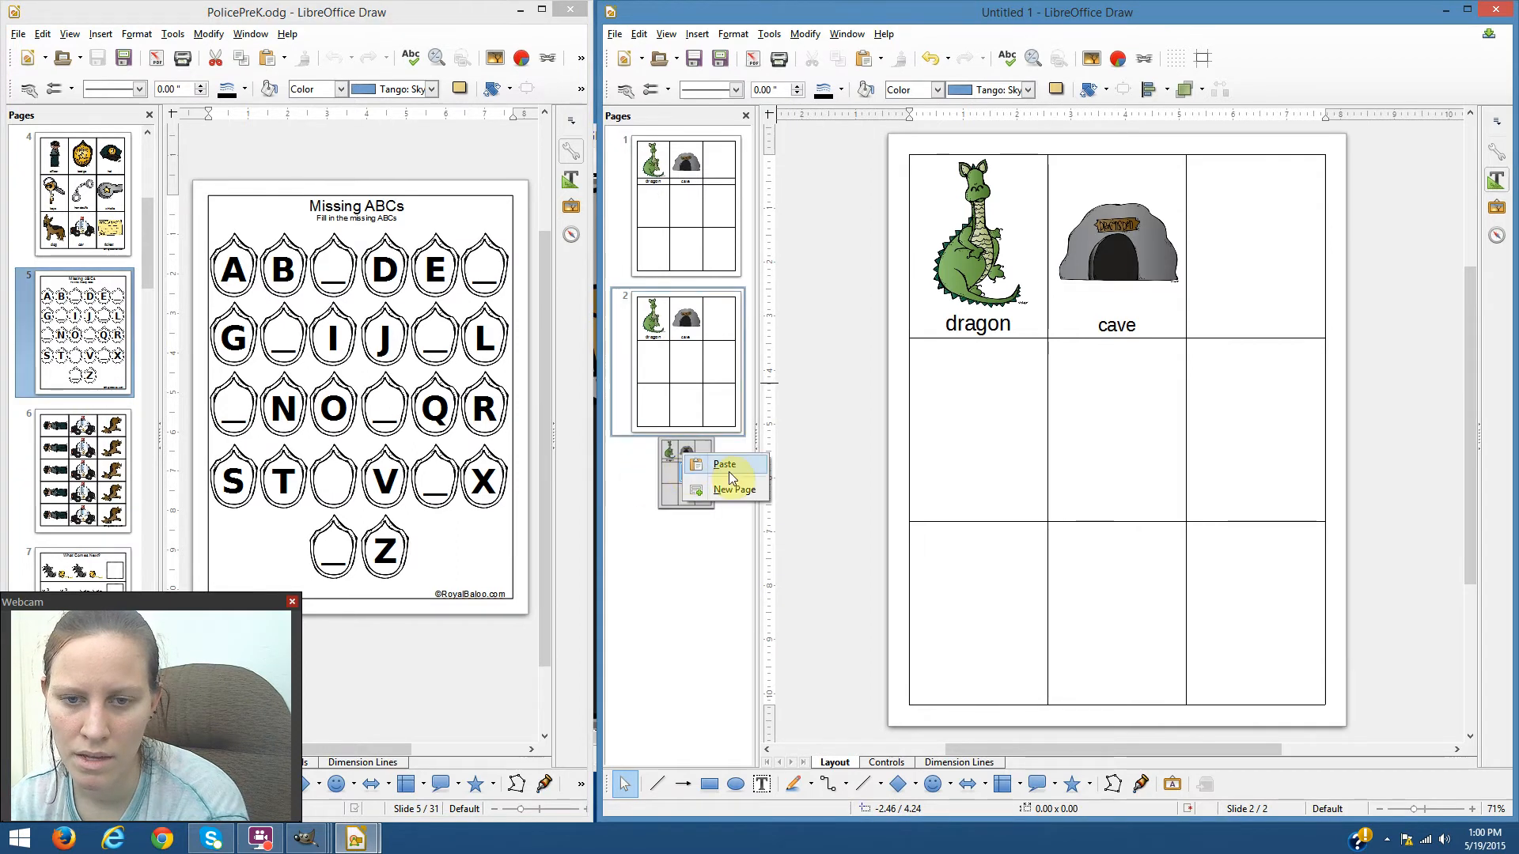
pyautogui.click(734, 495)
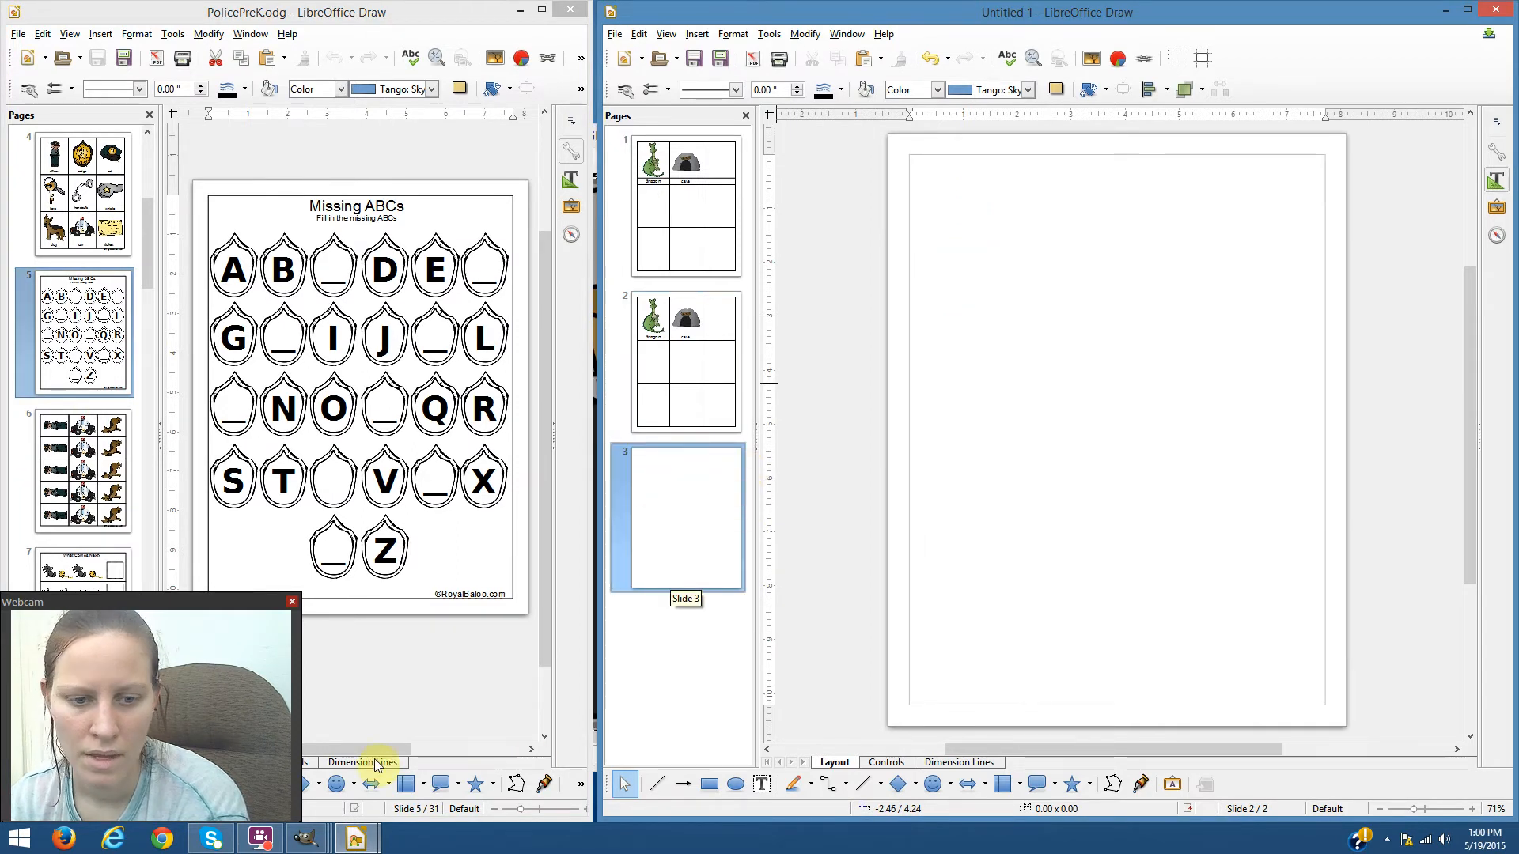
# - Copy the dragon picture from page 2 onto blank page 3 and shrink it to about 1.20 × 1.86 inches near the upper-left corner
pyautogui.click(710, 377)
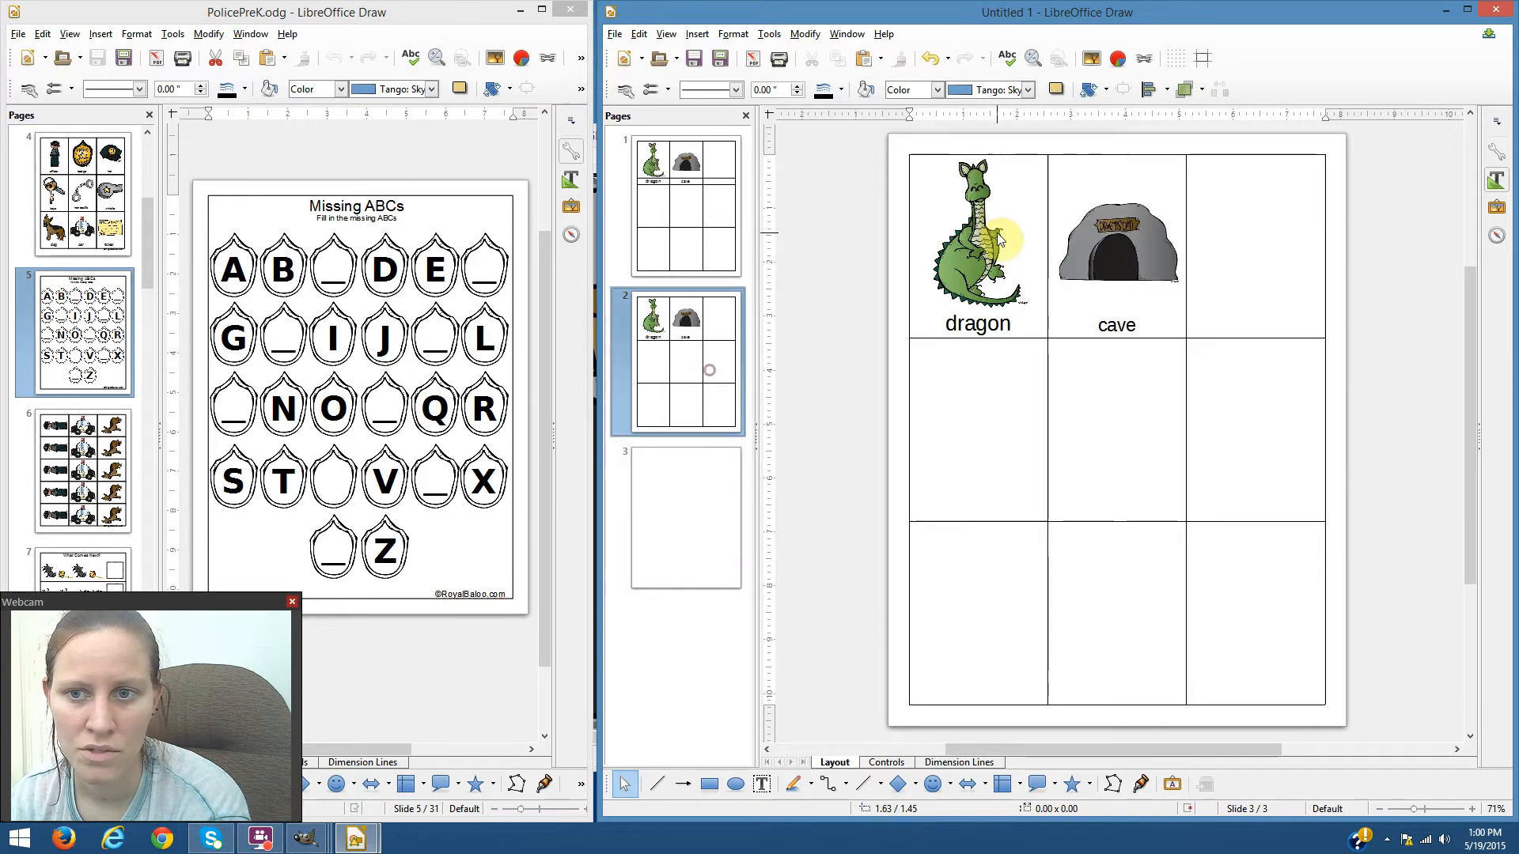
pyautogui.click(985, 245)
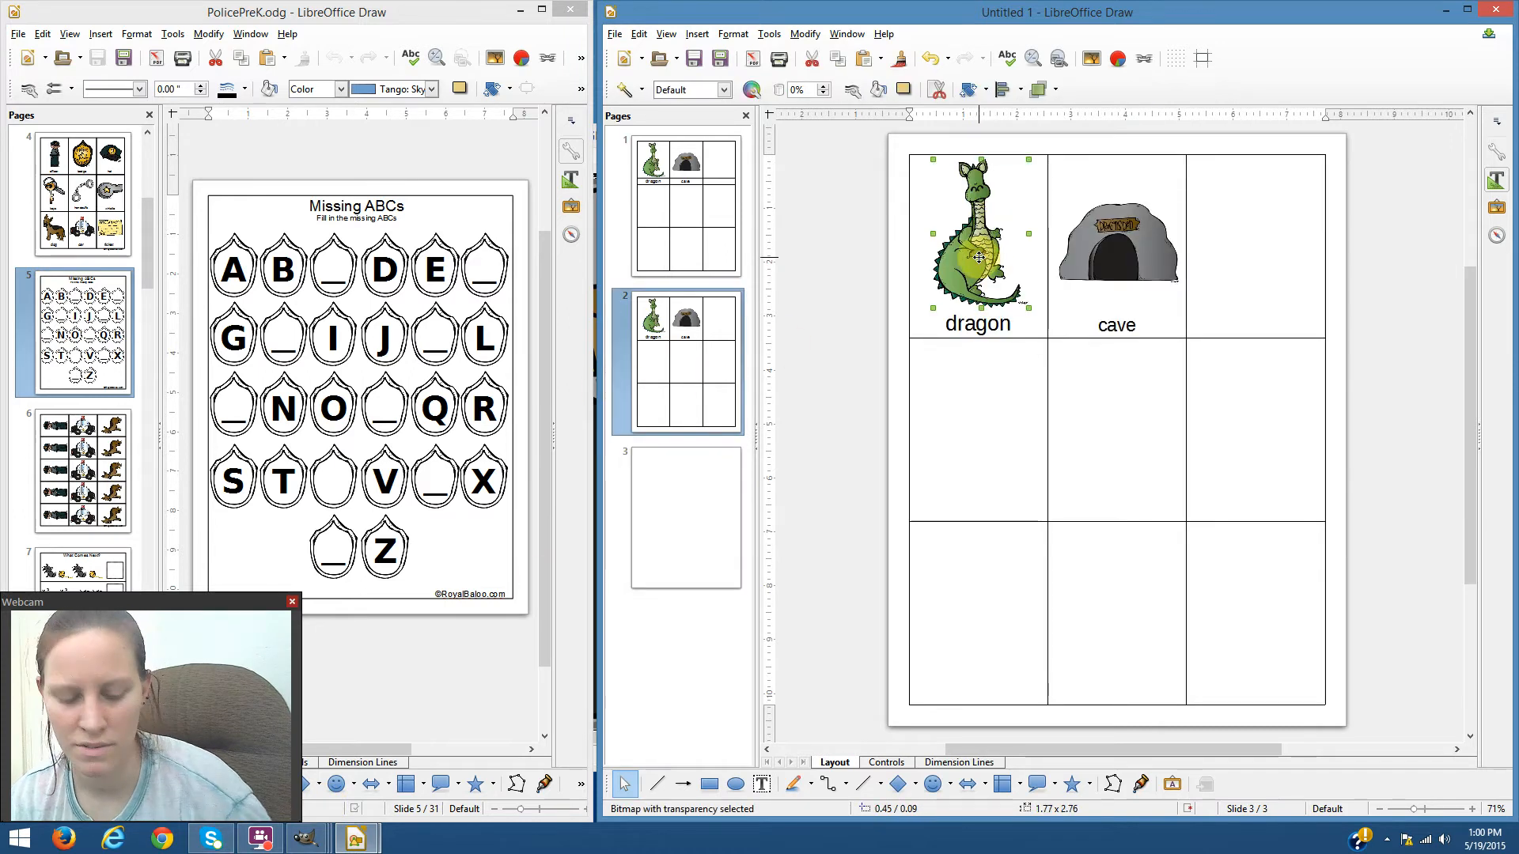
pyautogui.click(685, 515)
pyautogui.hotkey('ctrl', 'v')
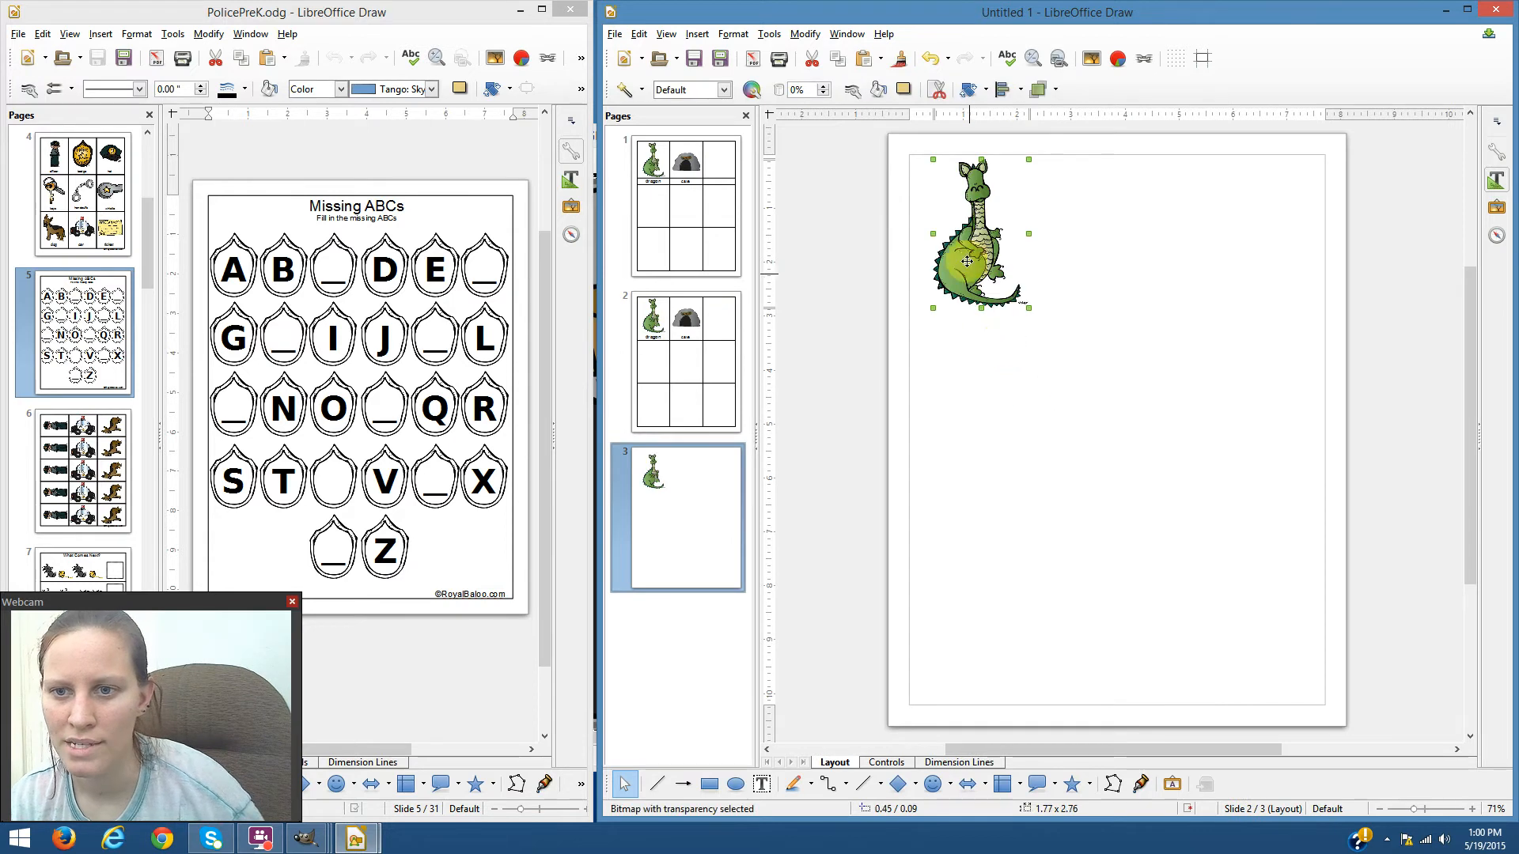
pyautogui.moveTo(965, 276); pyautogui.dragTo(980, 318)
pyautogui.click(980, 317)
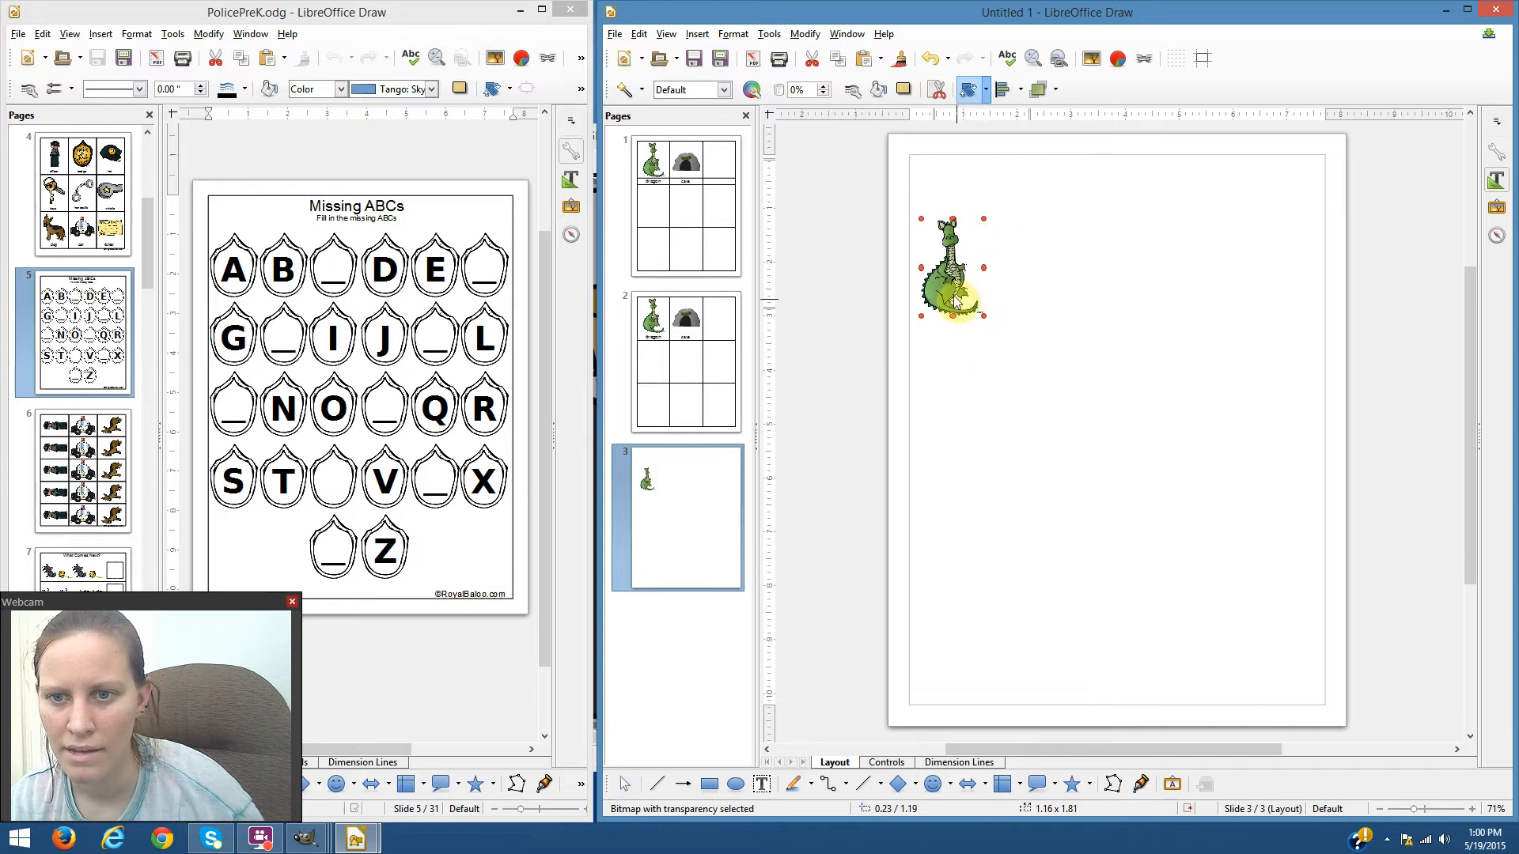
pyautogui.click(996, 332)
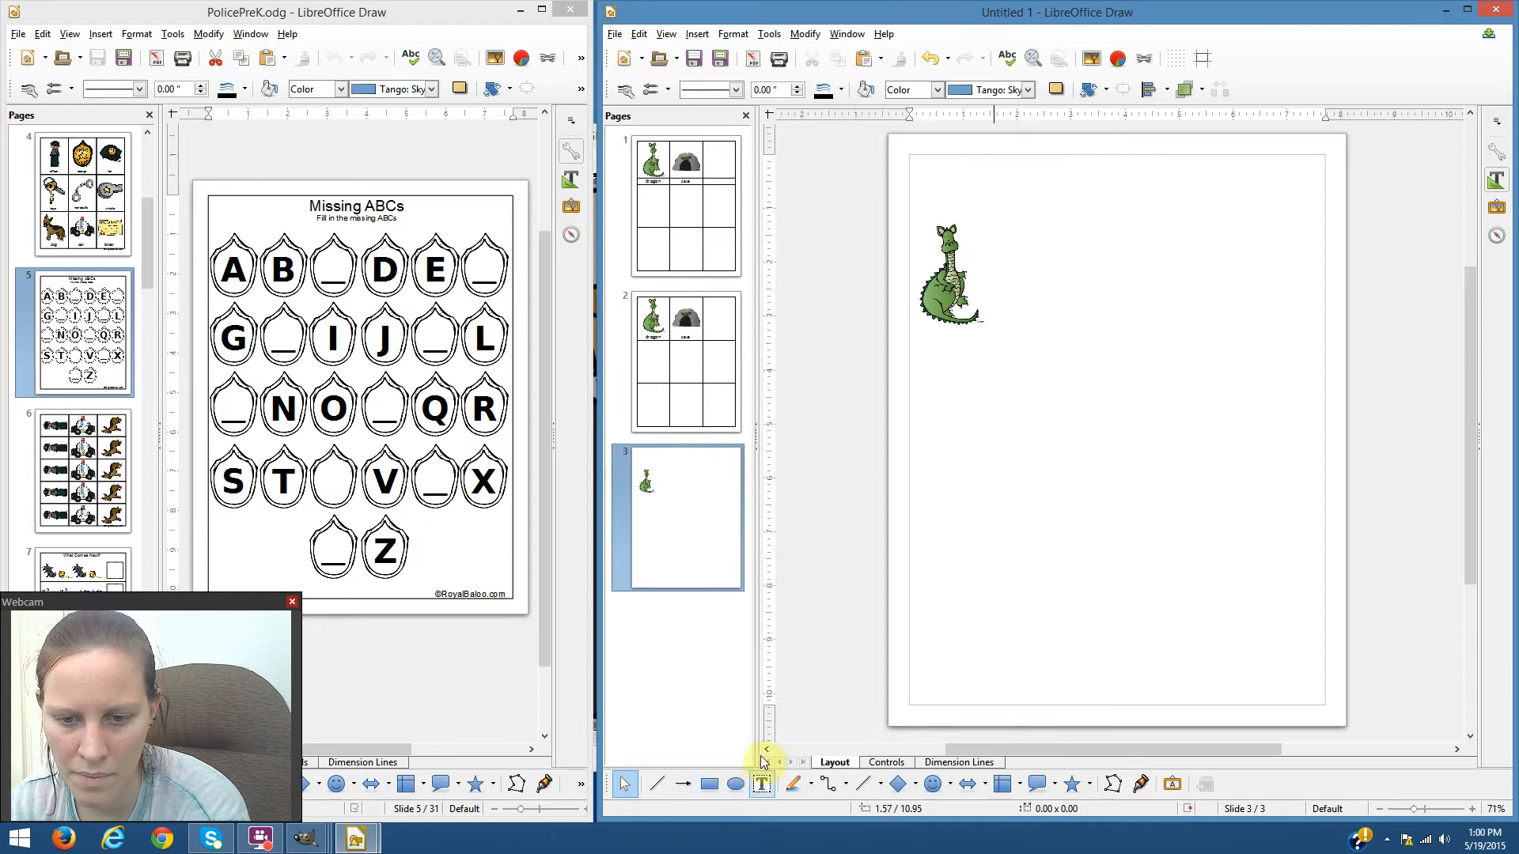
# - Add the letter A as text on the page 3 dragon and set its font color to White
pyautogui.doubleClick(945, 290)
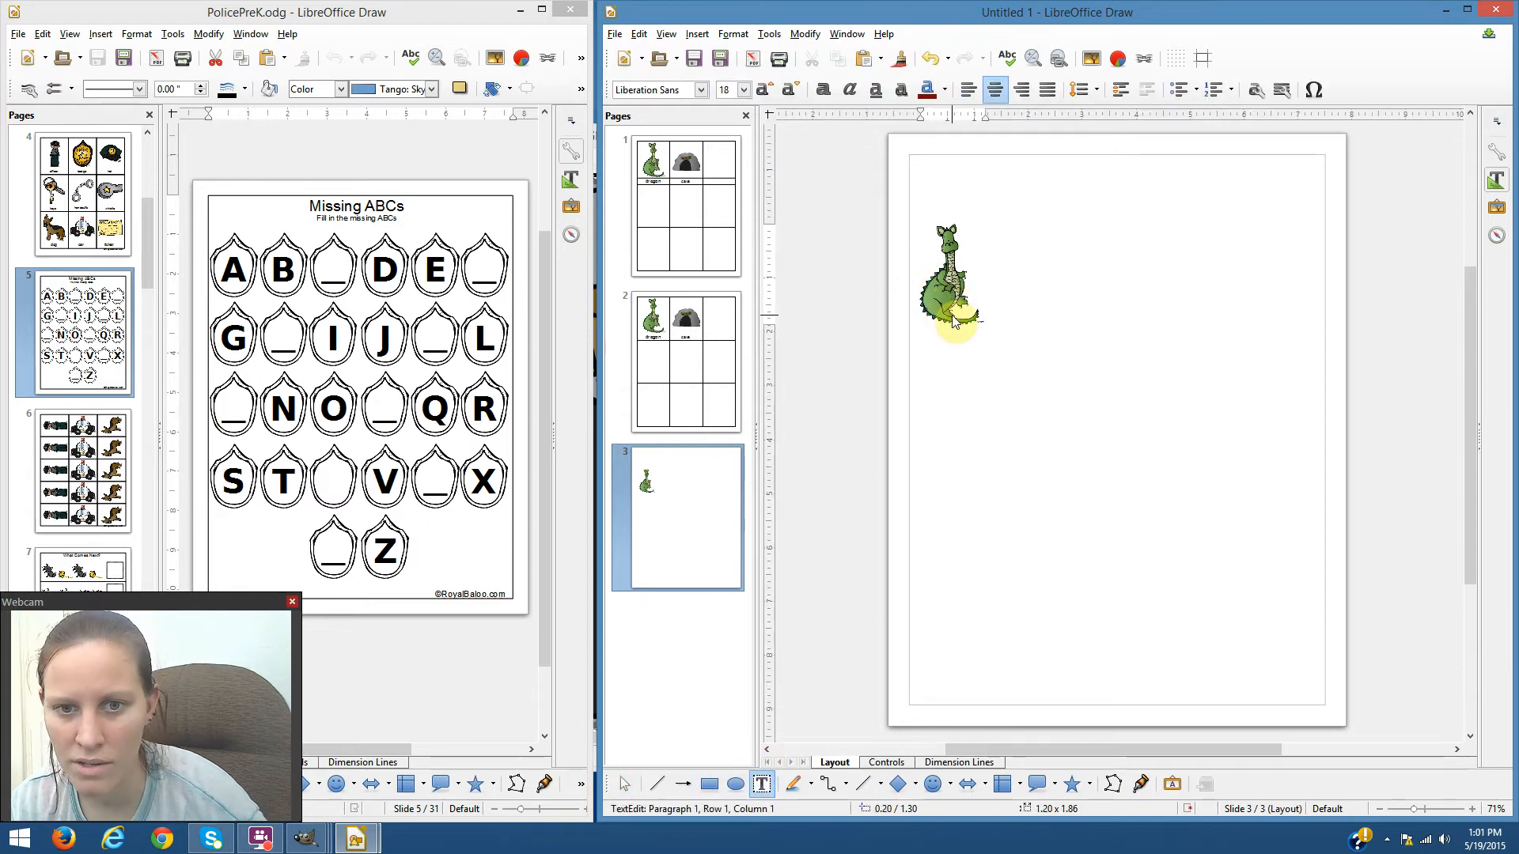
pyautogui.write('A')
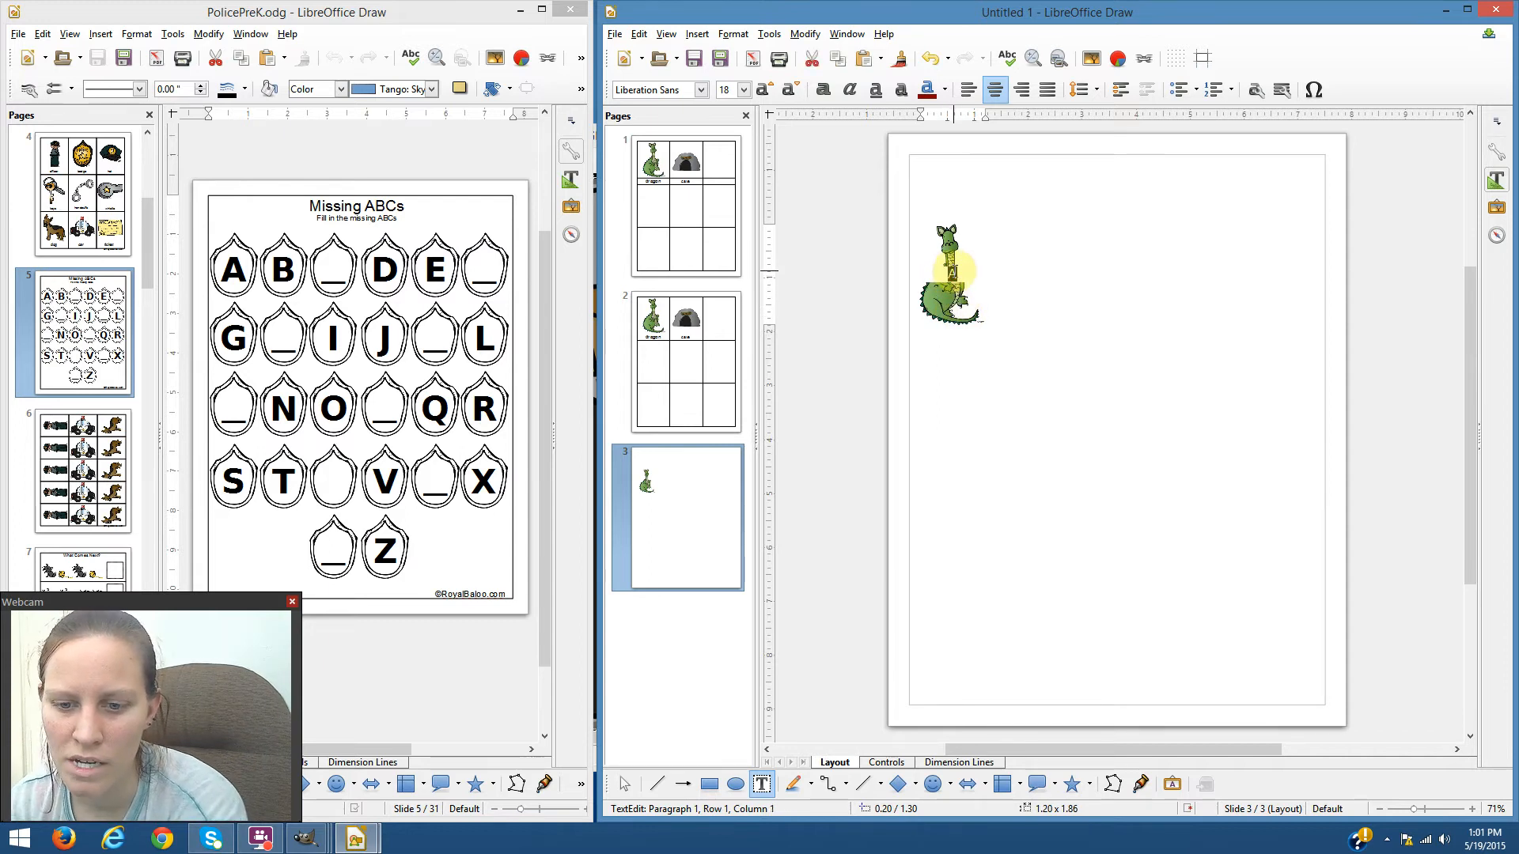
pyautogui.rightClick(953, 274)
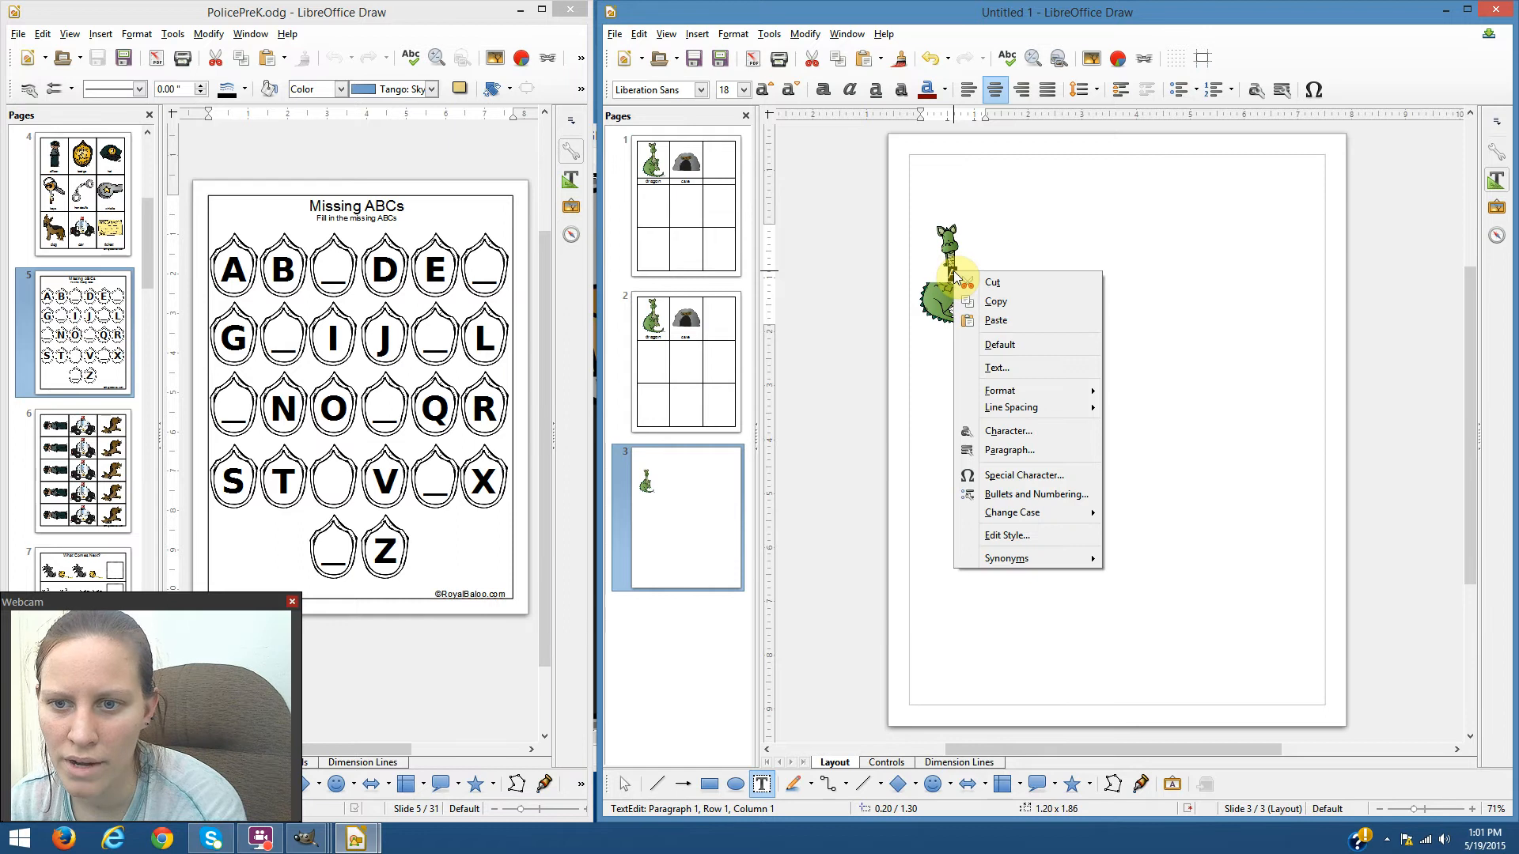
pyautogui.click(1014, 431)
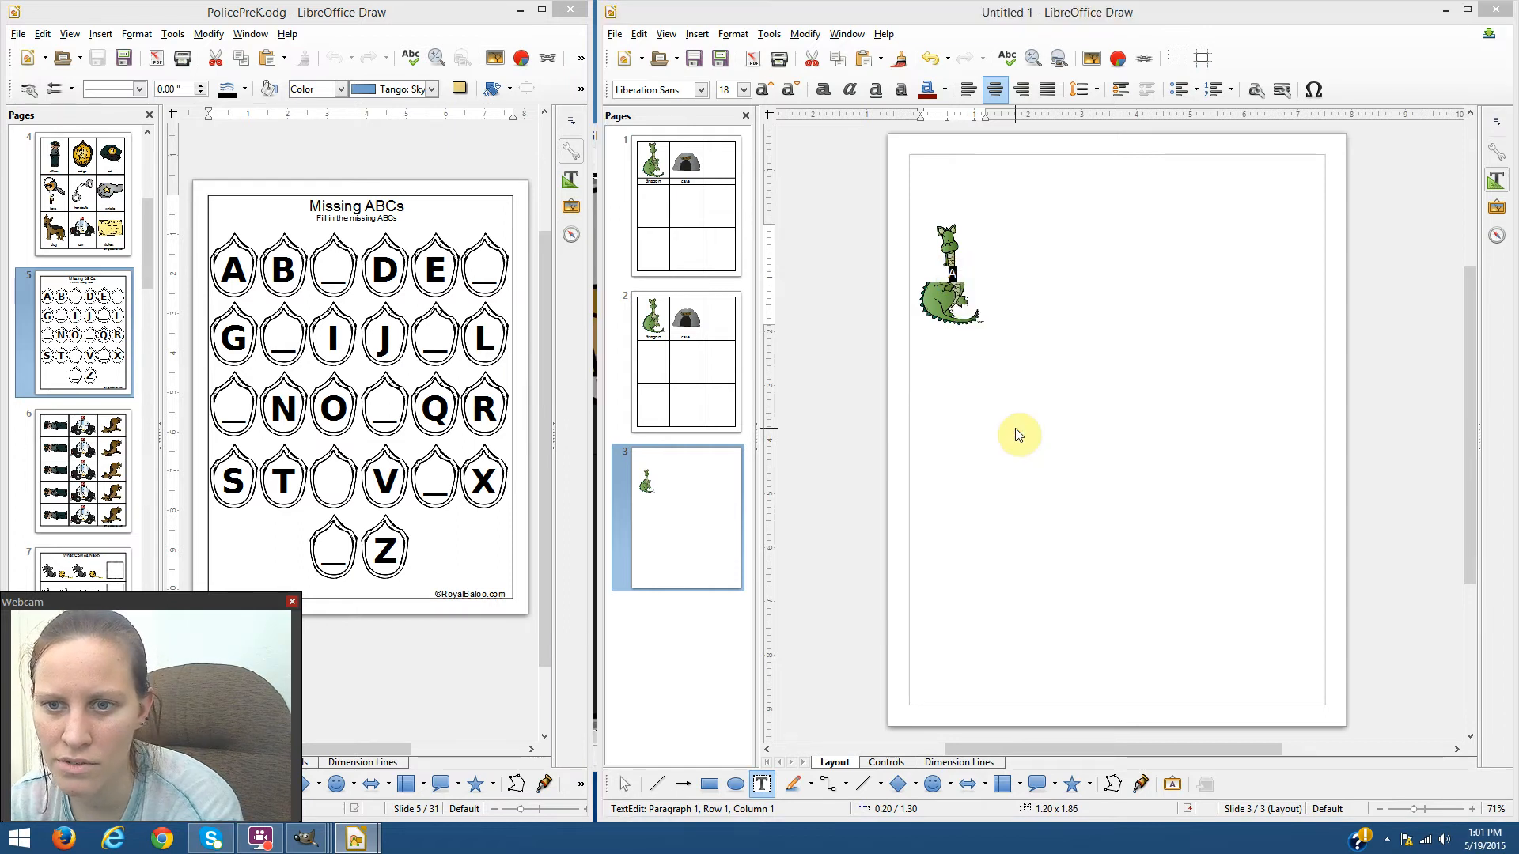
pyautogui.click(669, 302)
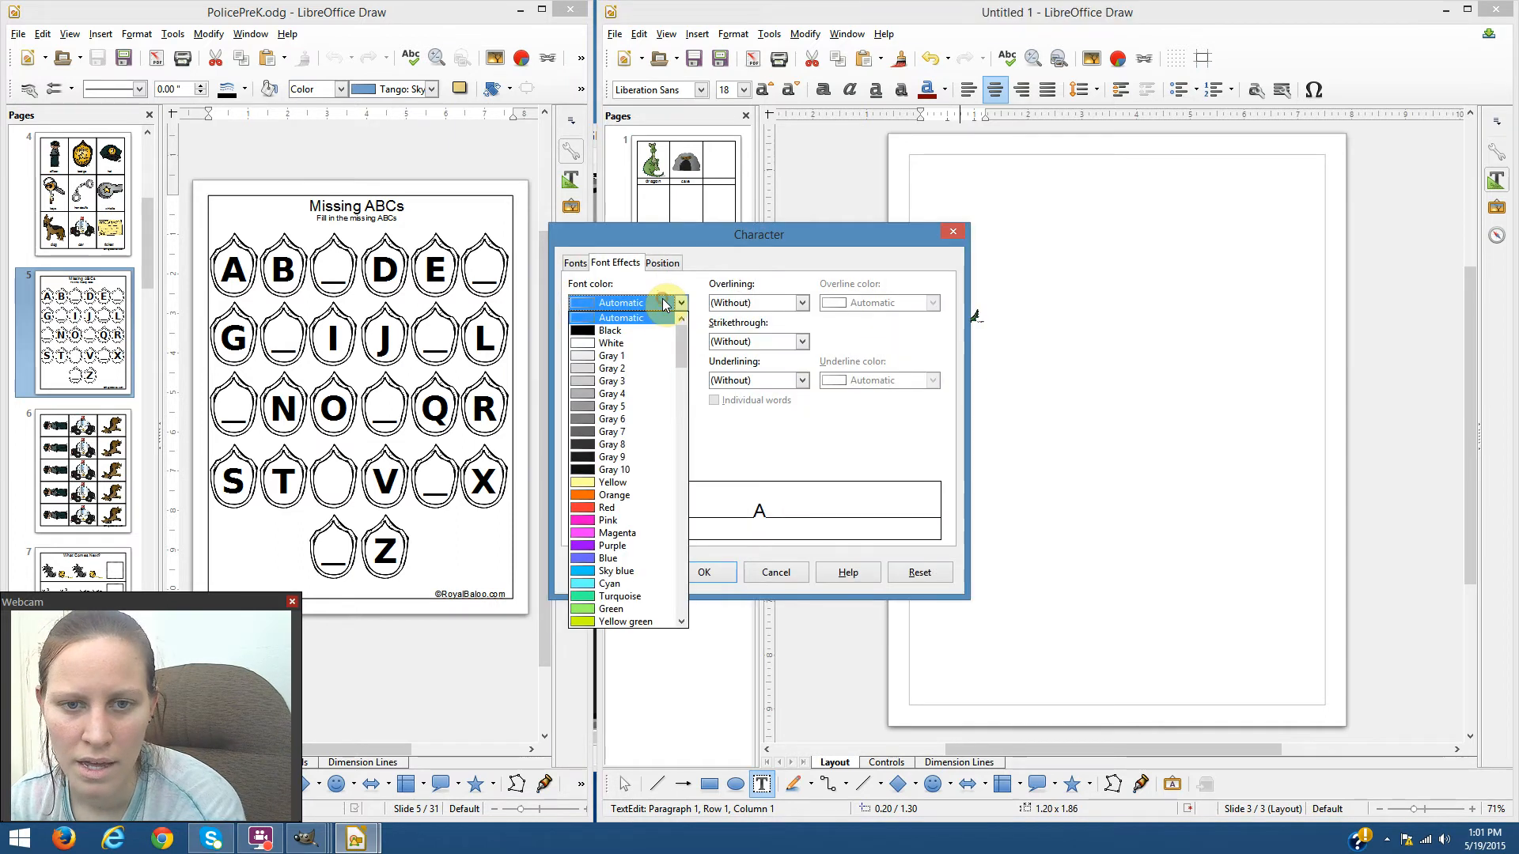
pyautogui.click(651, 343)
pyautogui.click(715, 566)
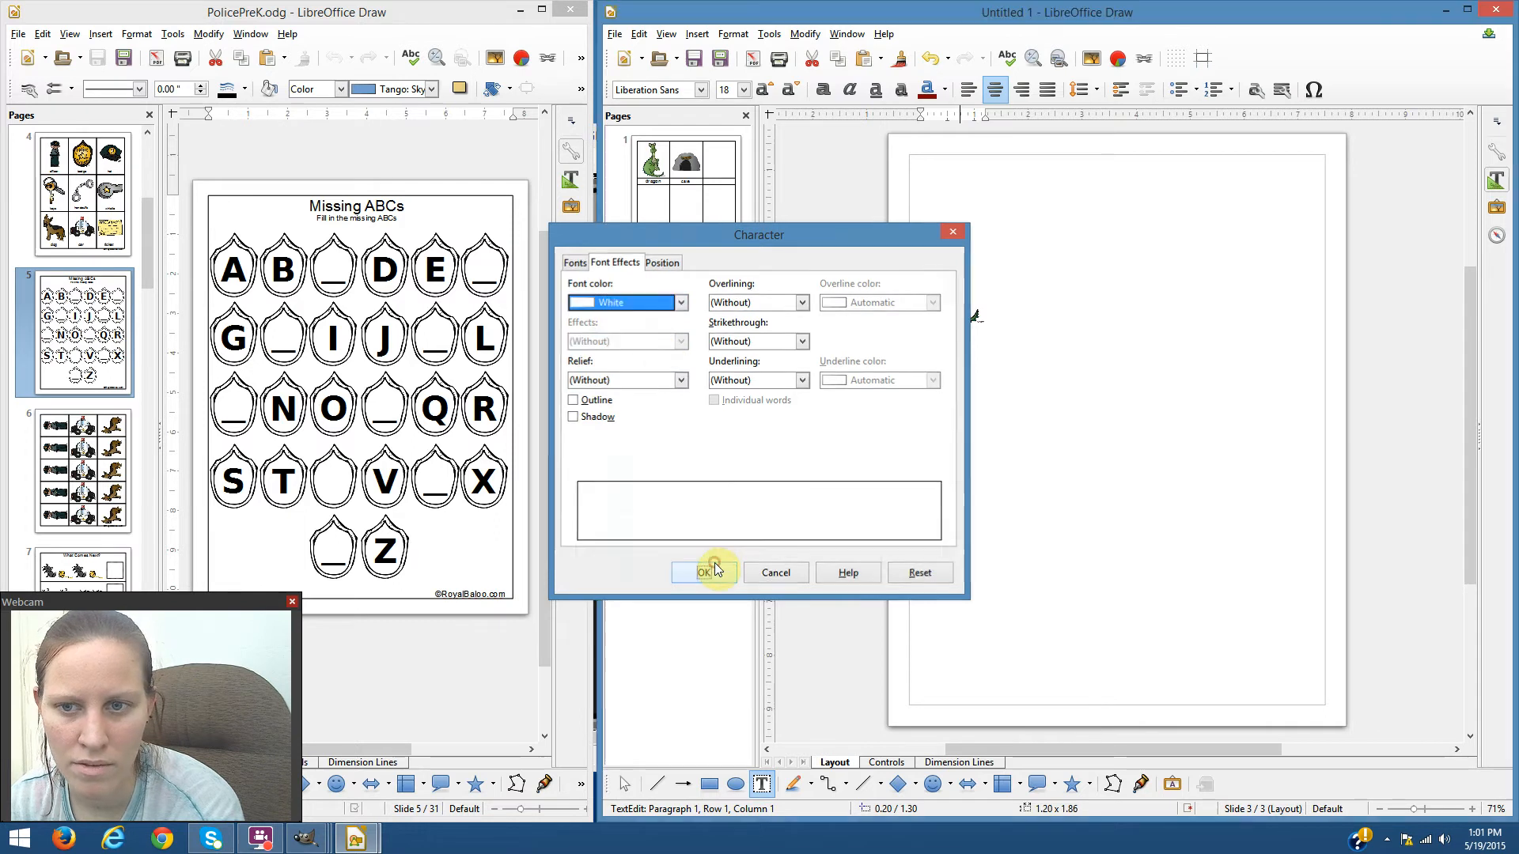
pyautogui.click(971, 309)
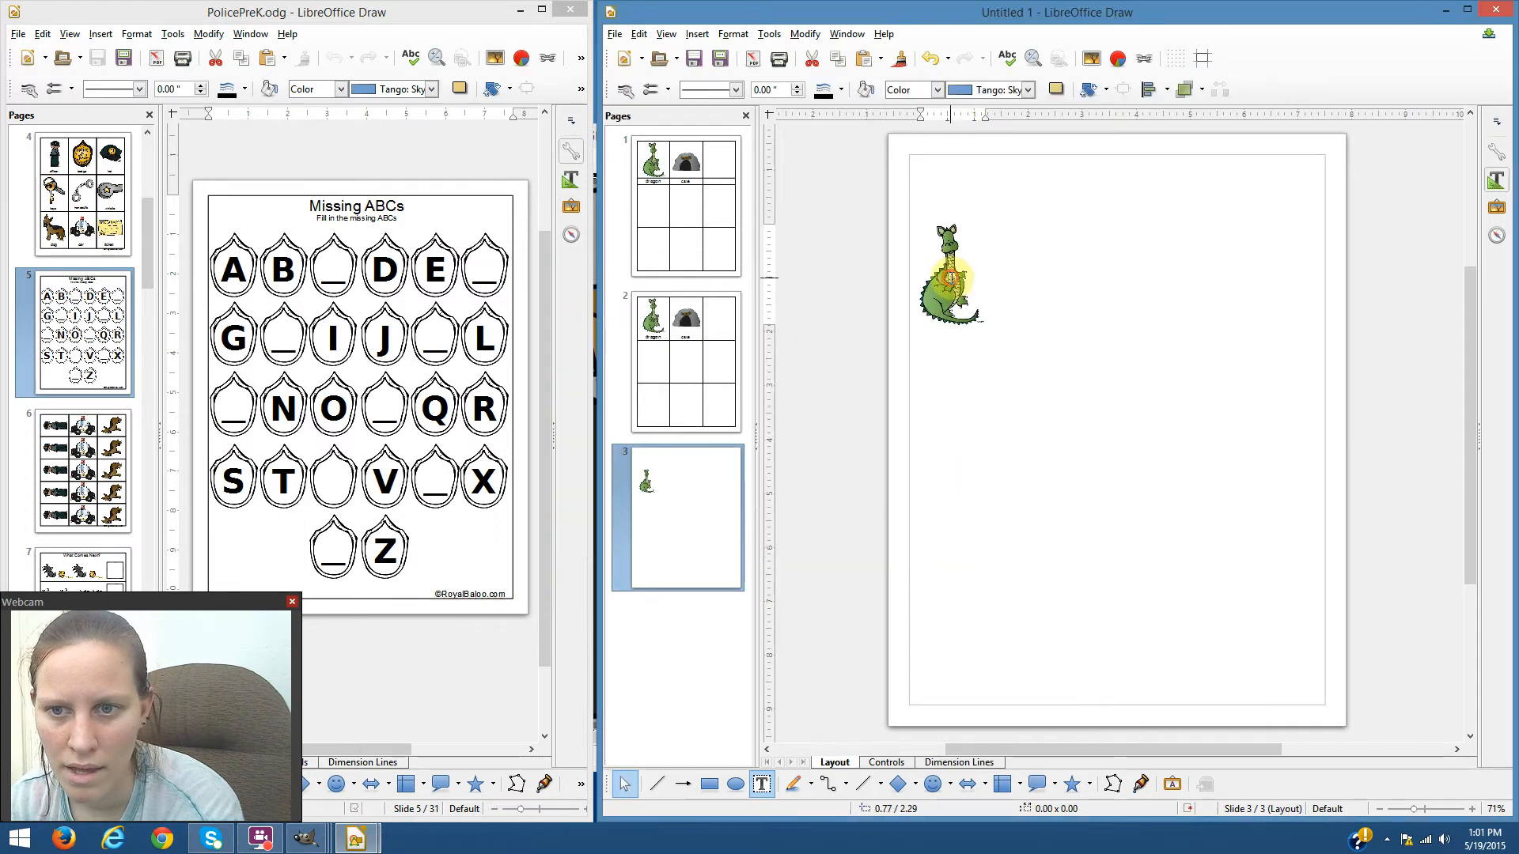
# - Set the font size of the dragon's letter A to 26
pyautogui.doubleClick(949, 277)
pyautogui.click(728, 92)
pyautogui.click(744, 90)
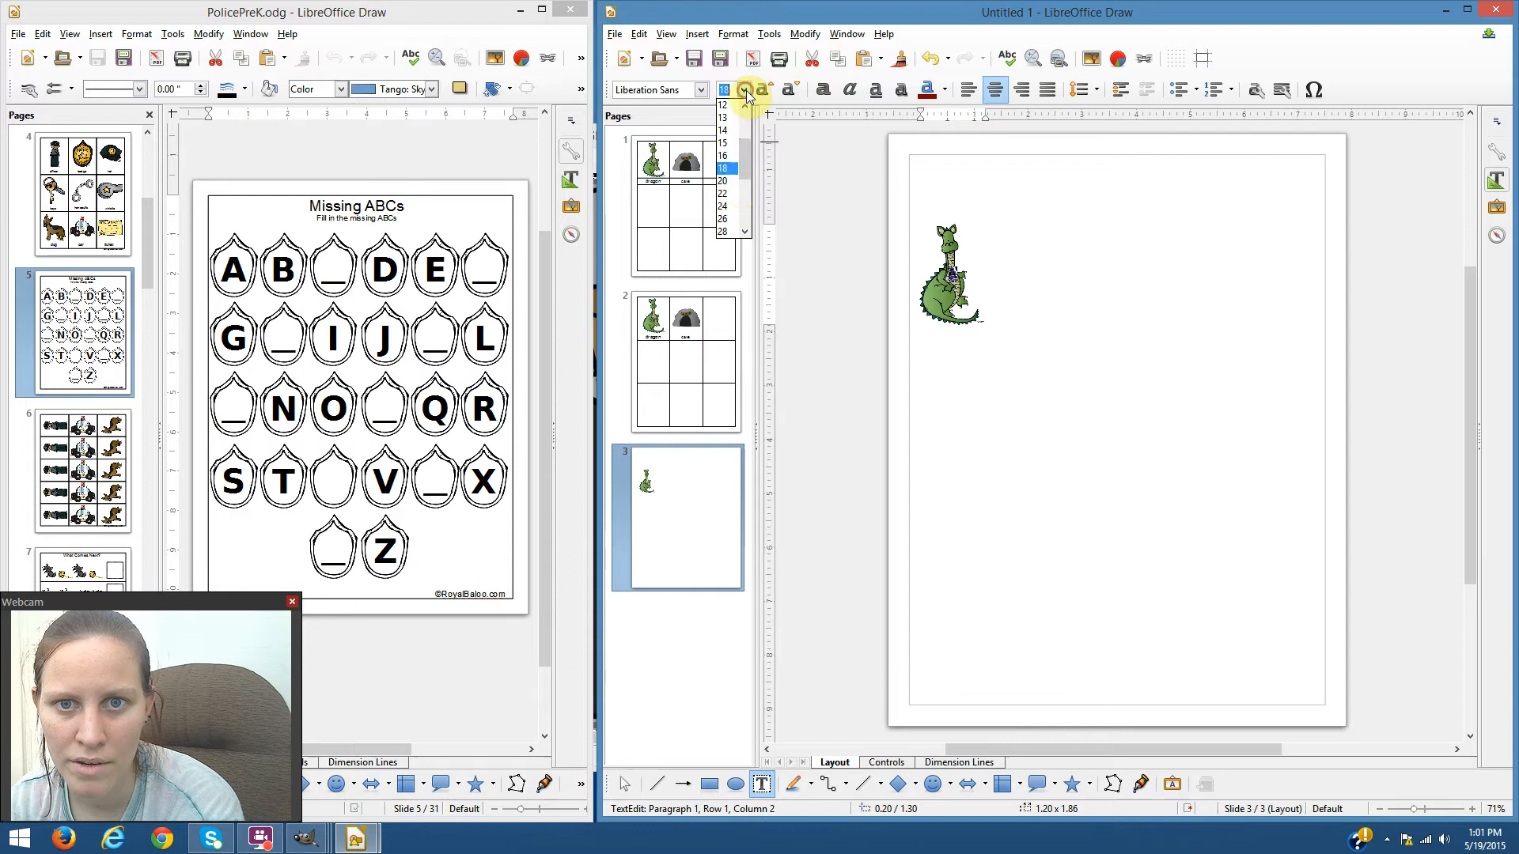
pyautogui.click(721, 218)
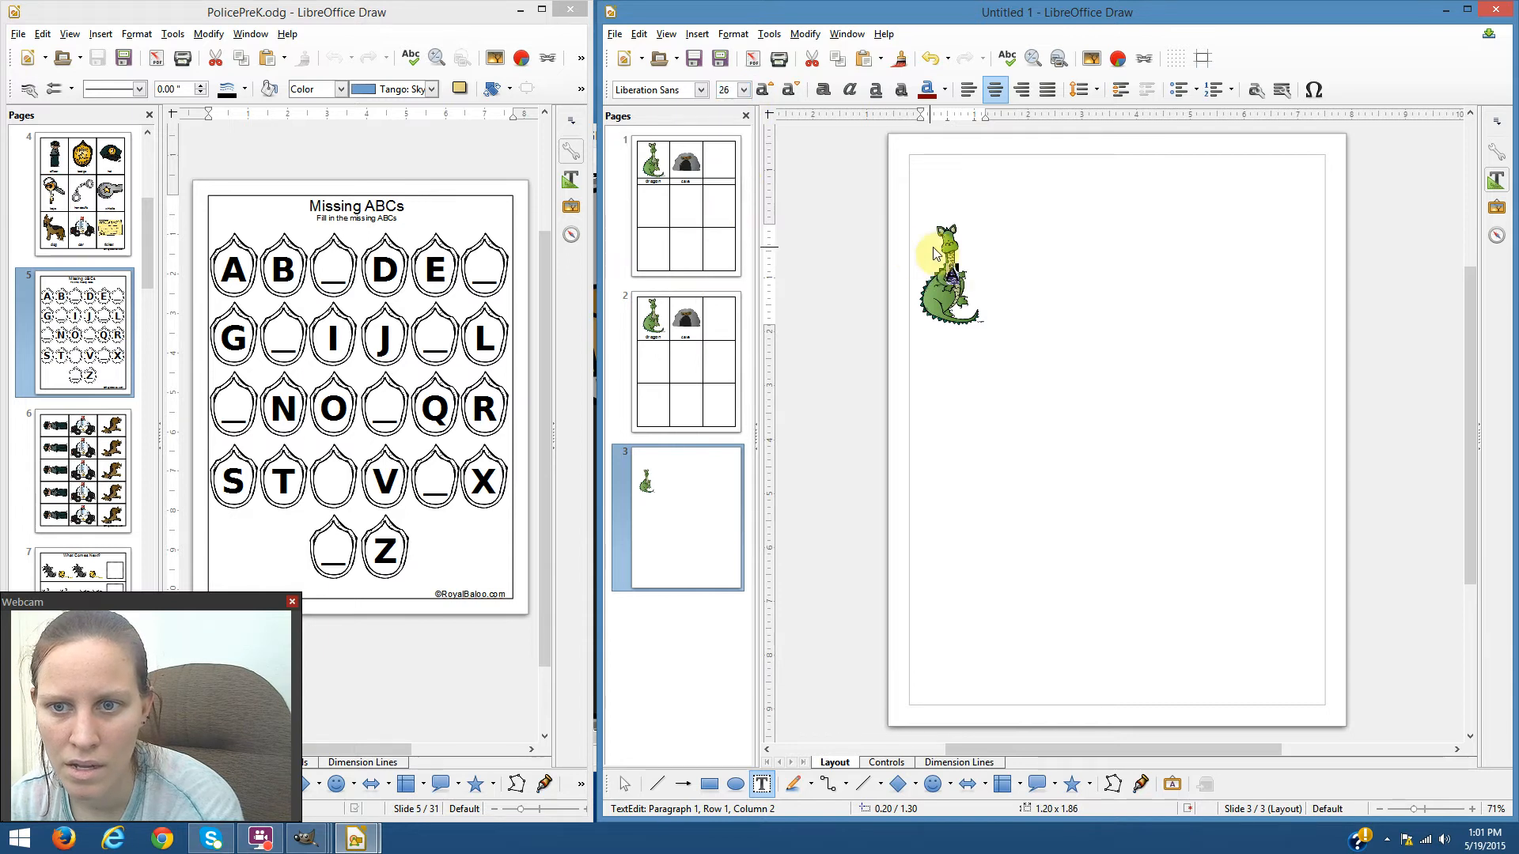
# - Move the letter A onto the dragon's belly by inserting two blank lines above it and aligning it left
pyautogui.click(948, 267)
pyautogui.press('Return')
pyautogui.press('Return')
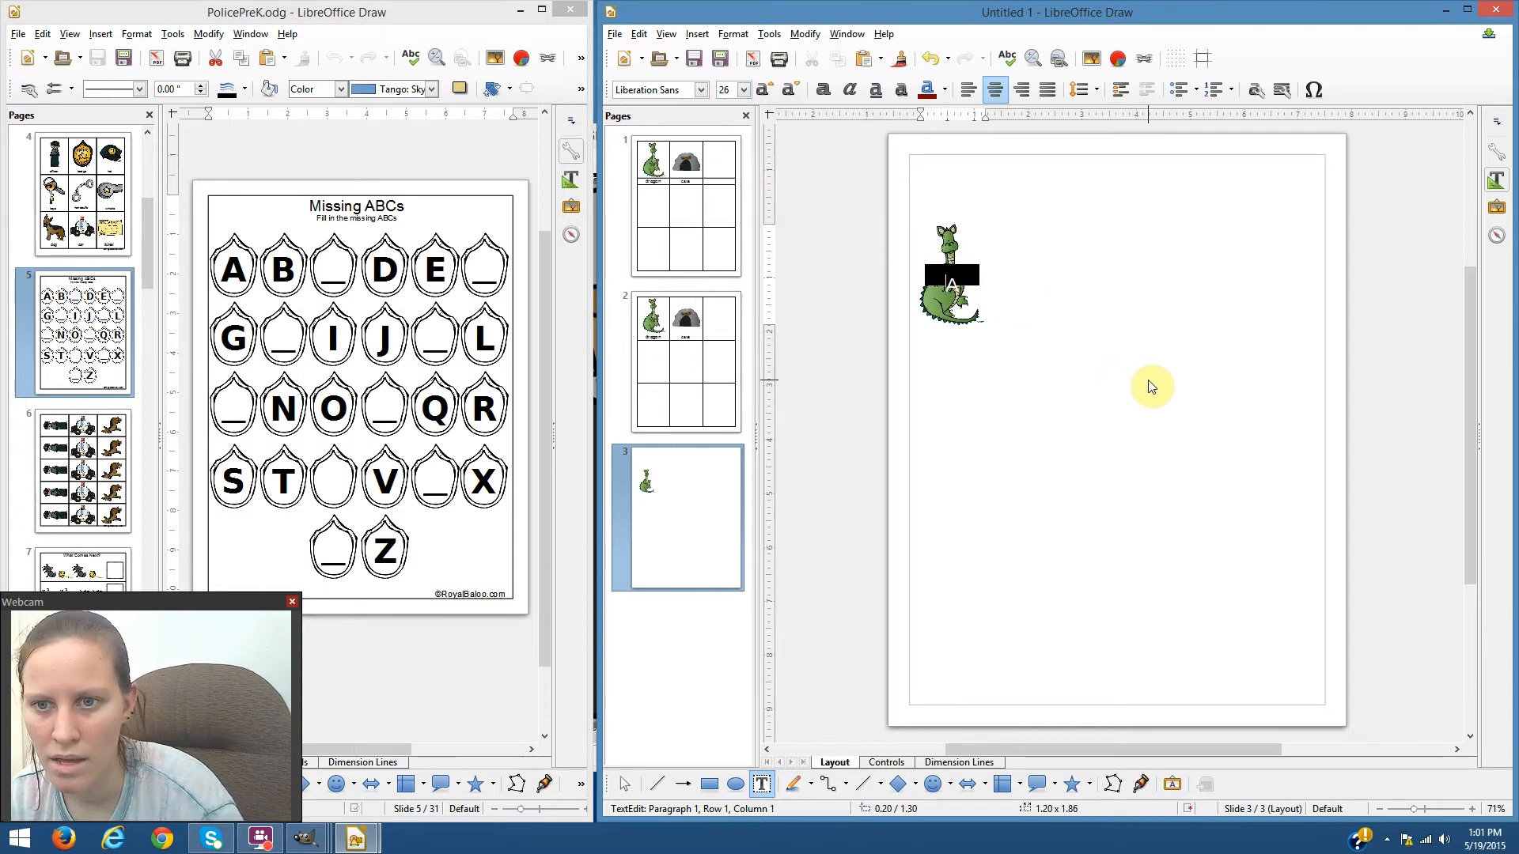
pyautogui.click(968, 89)
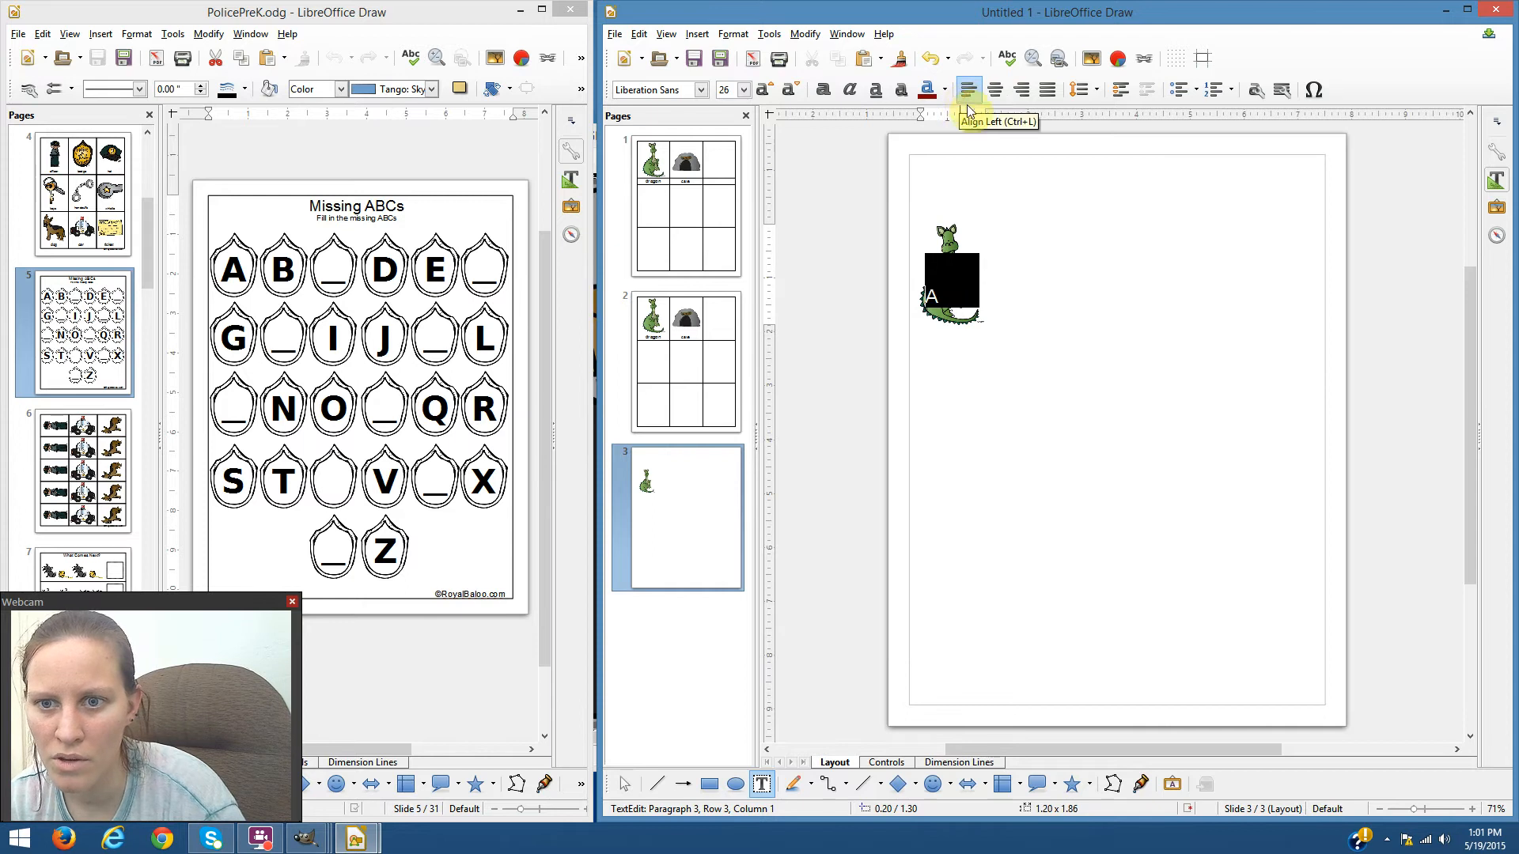
pyautogui.click(1060, 349)
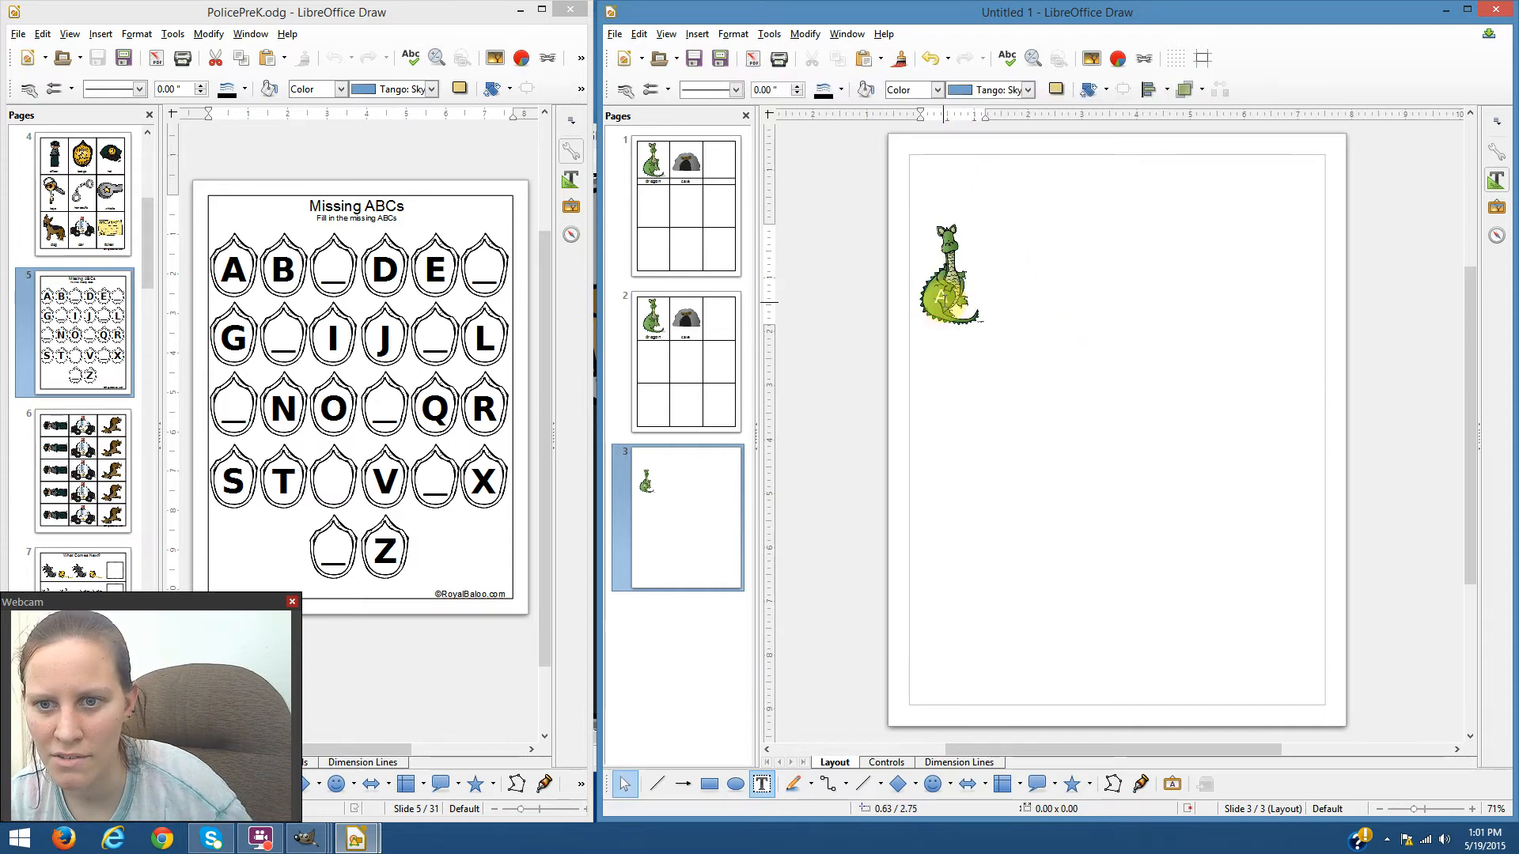
# - Enlarge the dragon's letter A to font size 40
pyautogui.doubleClick(941, 298)
pyautogui.click(745, 90)
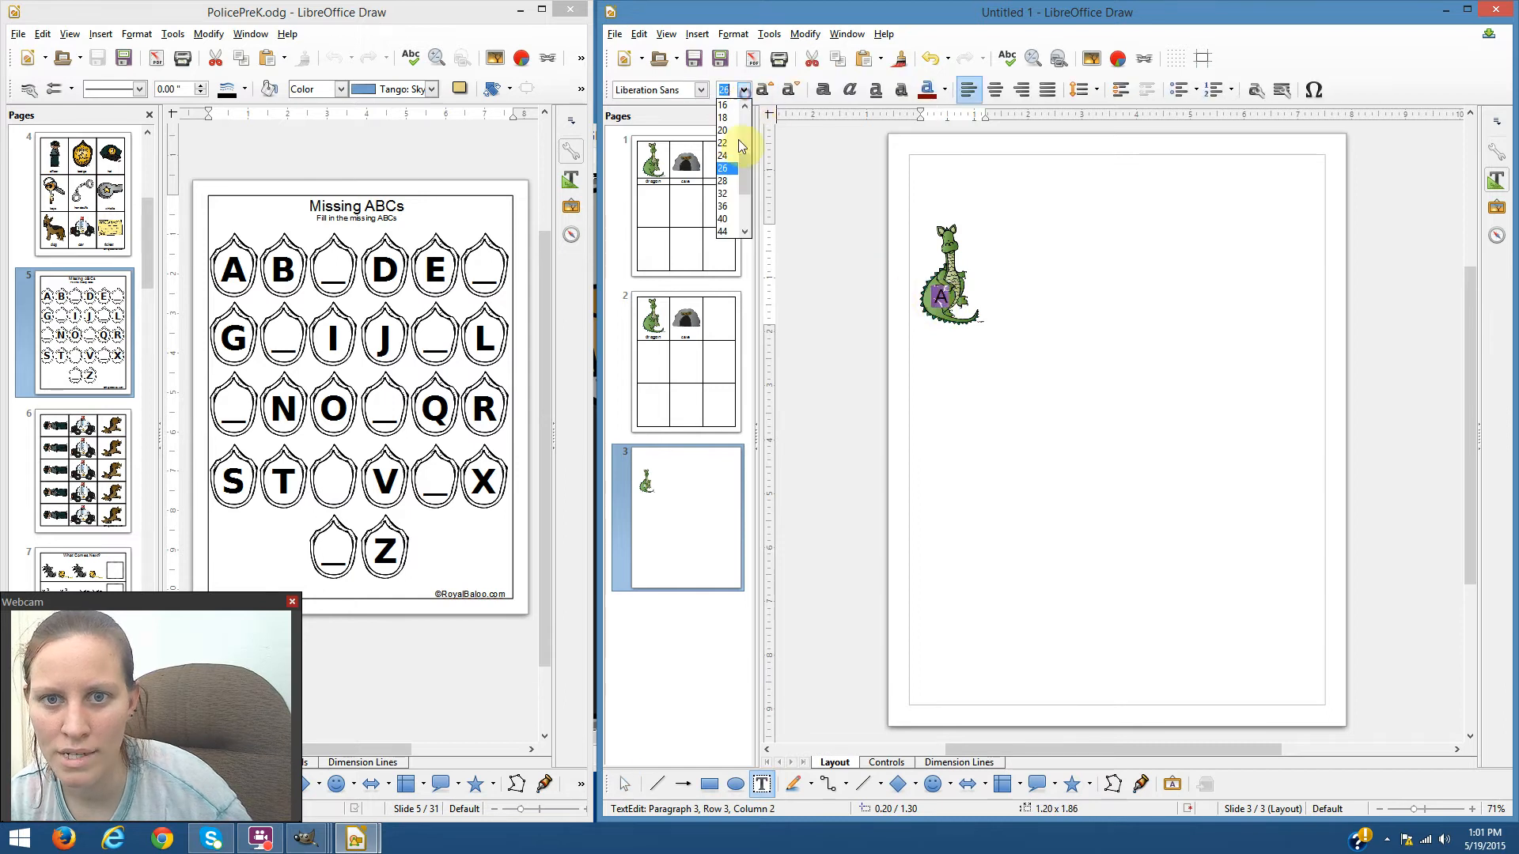
pyautogui.click(726, 220)
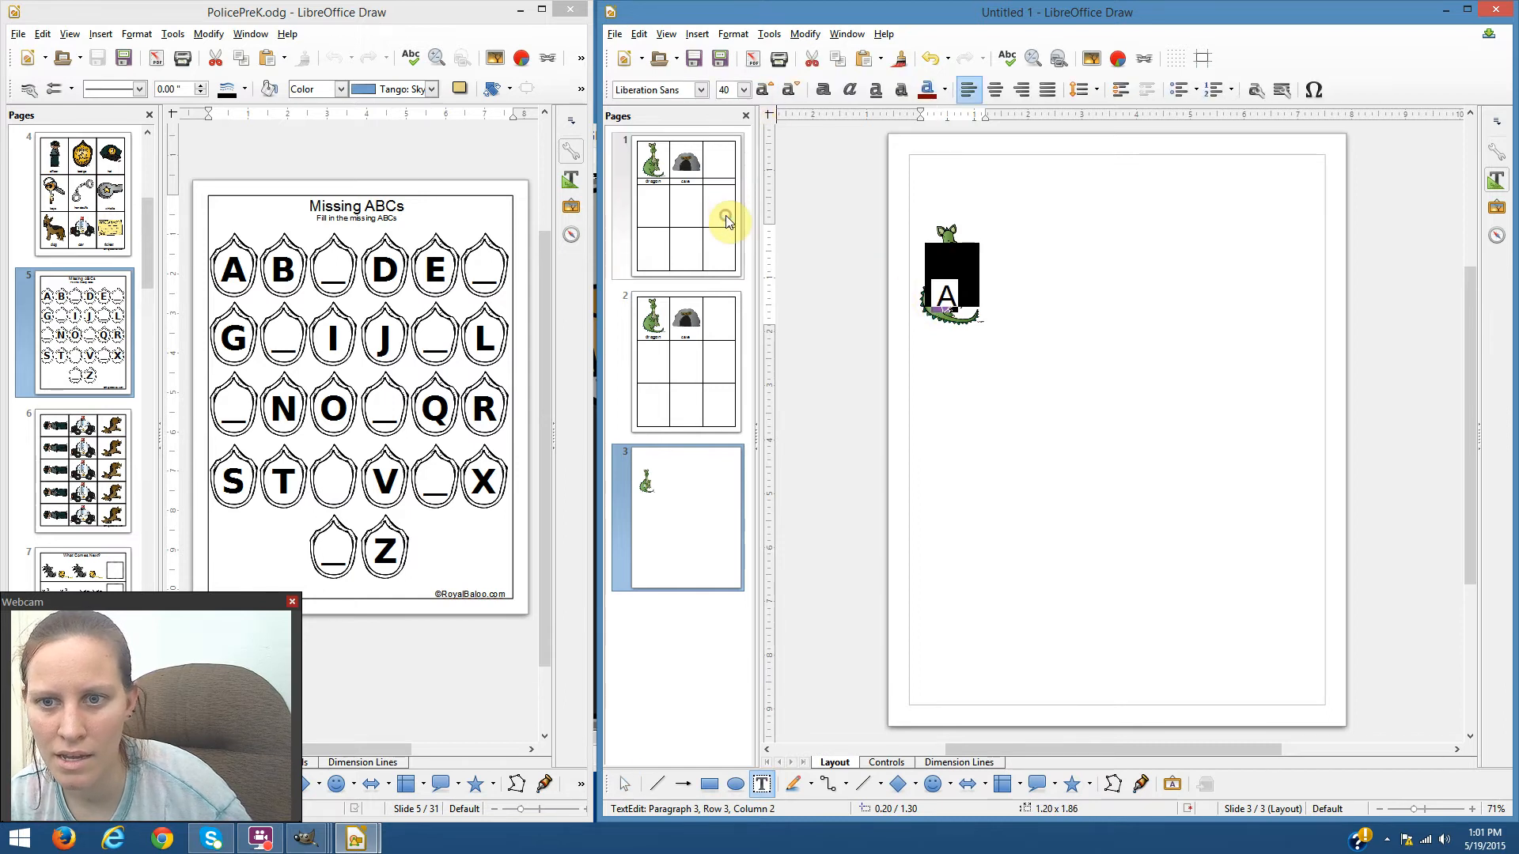
pyautogui.click(981, 305)
pyautogui.doubleClick(947, 298)
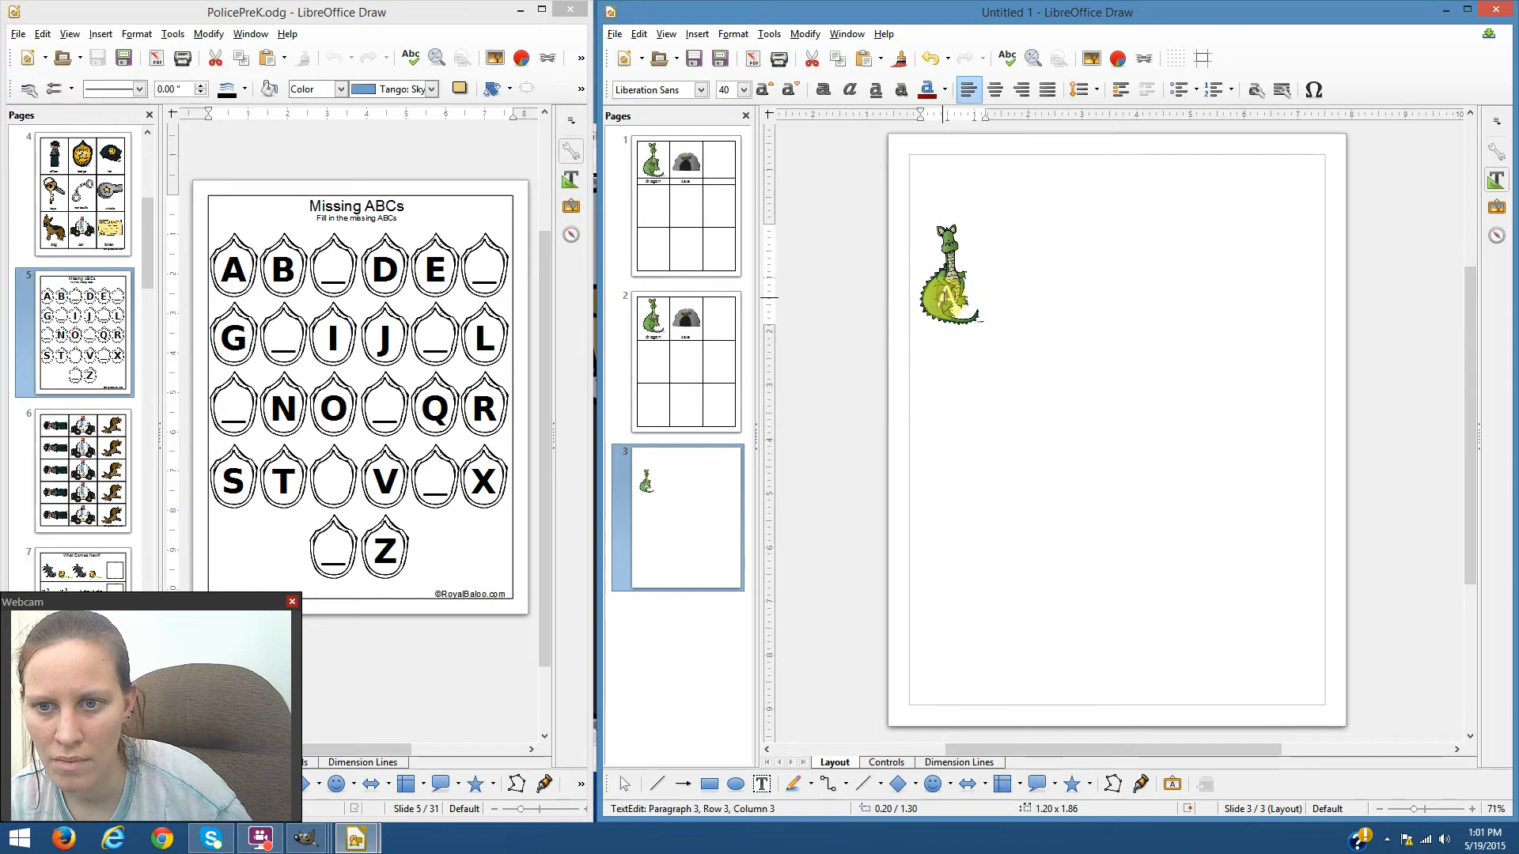
pyautogui.moveTo(943, 297); pyautogui.dragTo(1034, 325)
pyautogui.click(1058, 373)
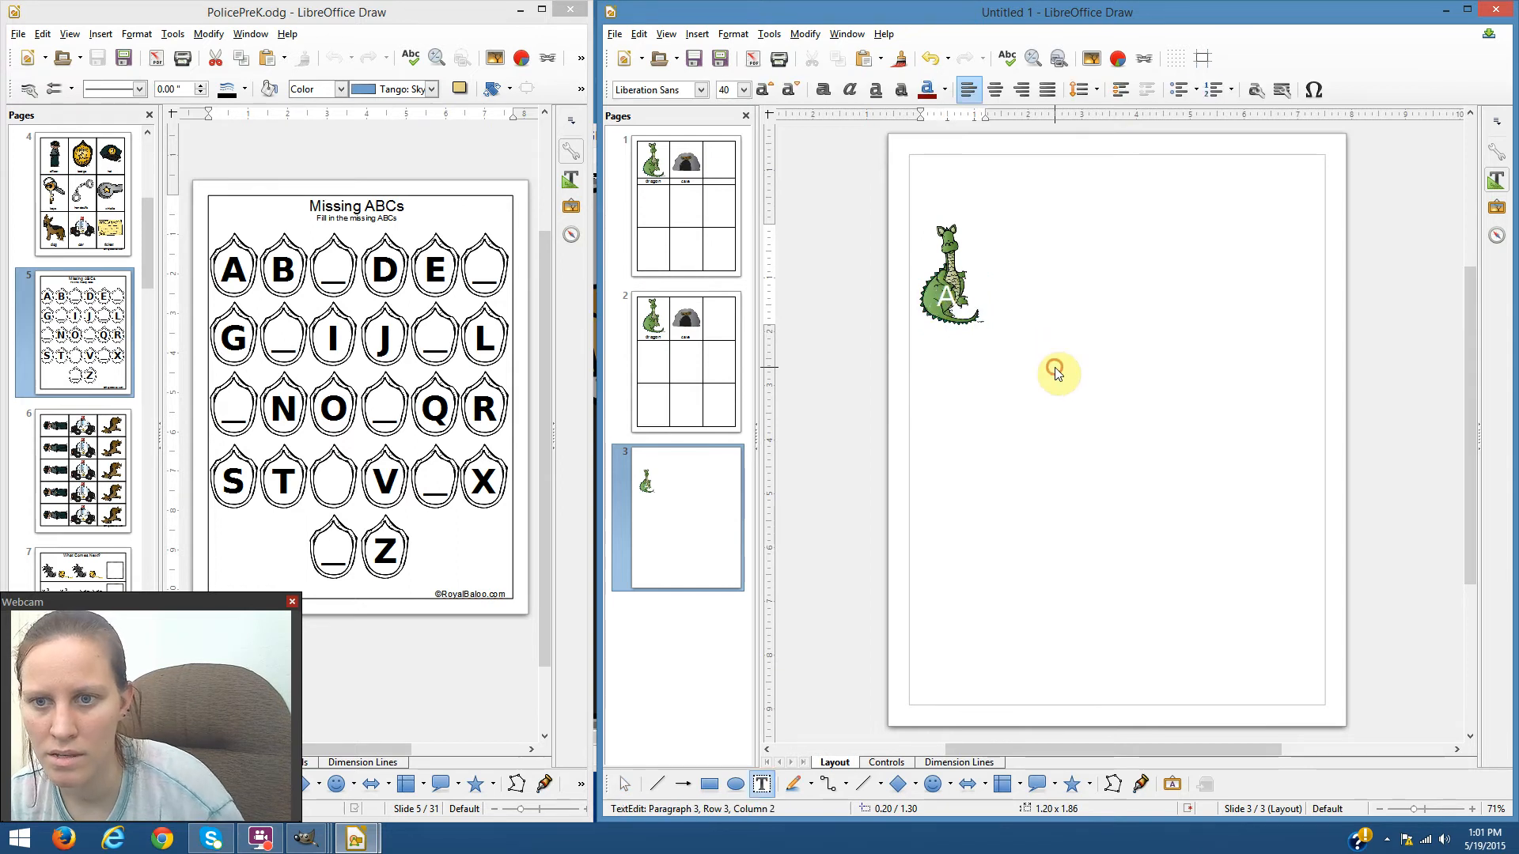
# - Place a copy of the lettered dragon directly beside the original and change its letter to B
pyautogui.click(957, 283)
pyautogui.click(966, 401)
pyautogui.click(958, 292)
pyautogui.moveTo(958, 292); pyautogui.dragTo(1020, 297)
pyautogui.doubleClick(1003, 299)
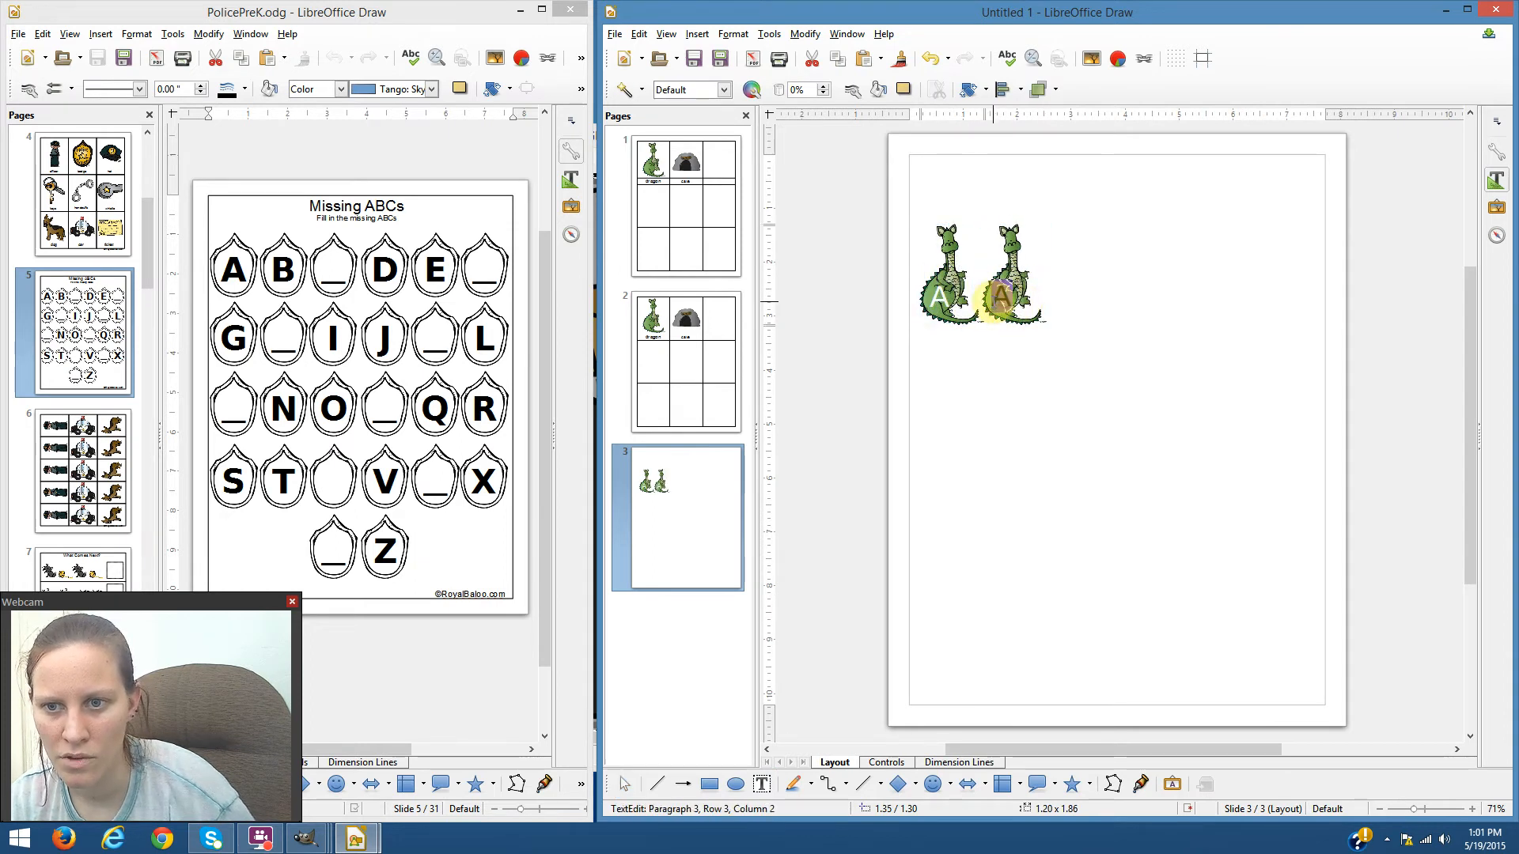
pyautogui.doubleClick(1001, 298)
pyautogui.write('B')
pyautogui.click(1052, 382)
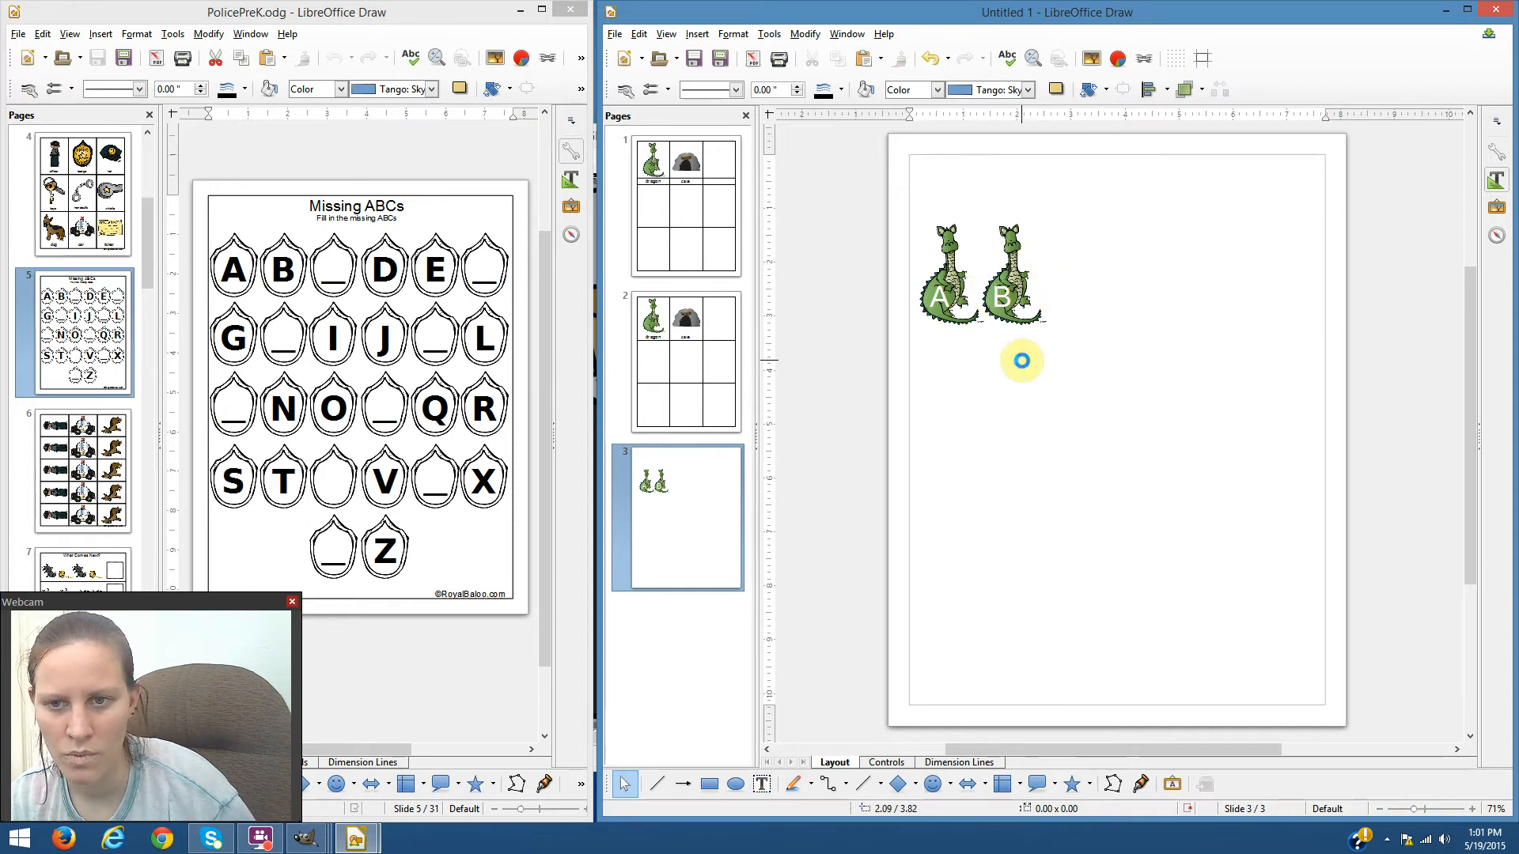
# - Add another copy of the A dragon after the B dragon and change its letter to C
pyautogui.click(981, 295)
pyautogui.moveTo(955, 283); pyautogui.dragTo(1110, 291)
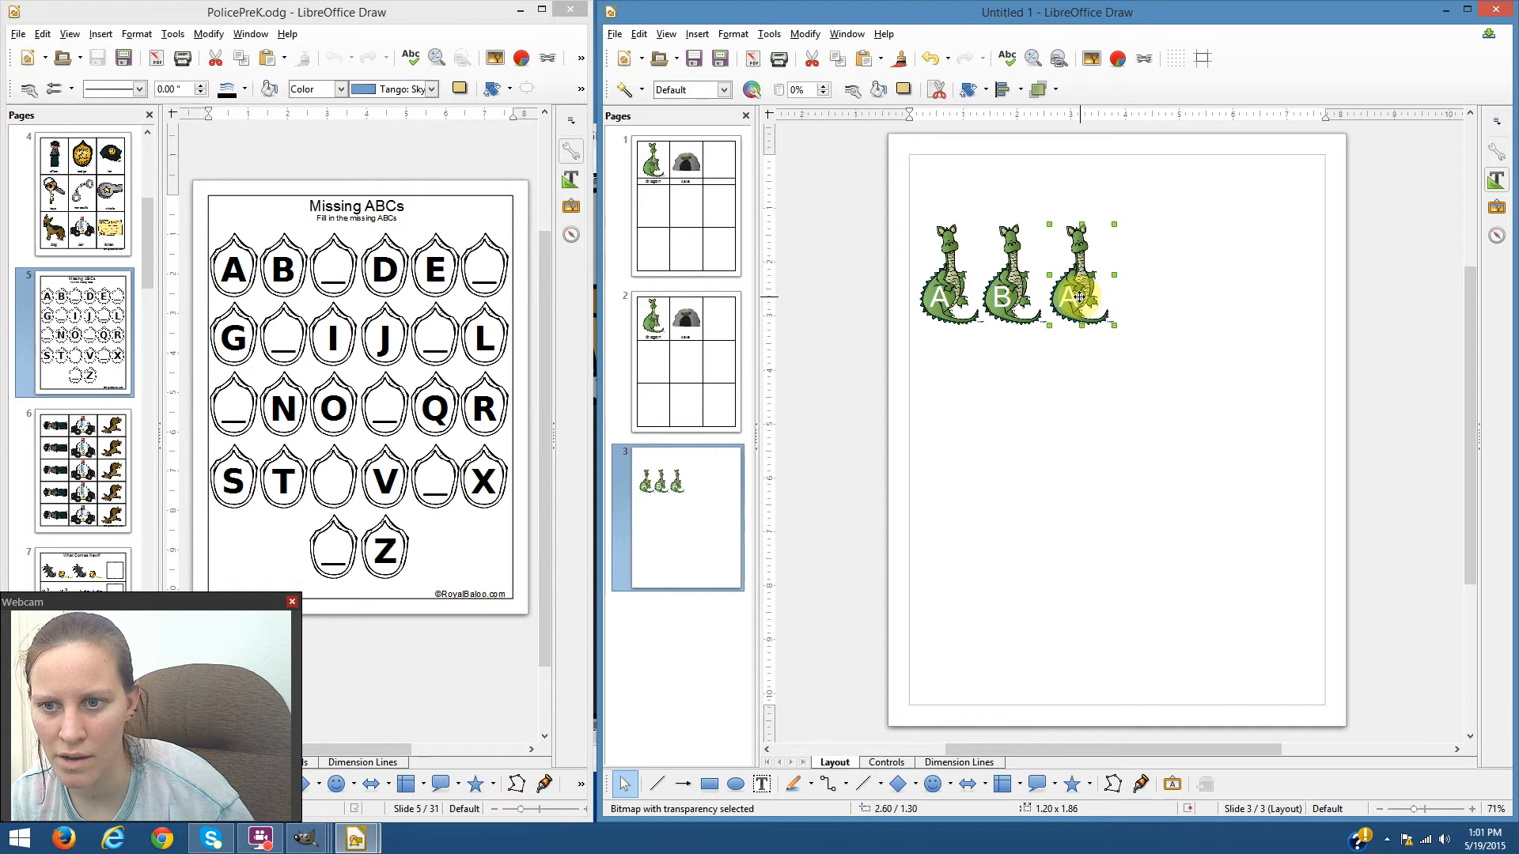
pyautogui.doubleClick(1079, 297)
pyautogui.write('C')
pyautogui.click(1051, 332)
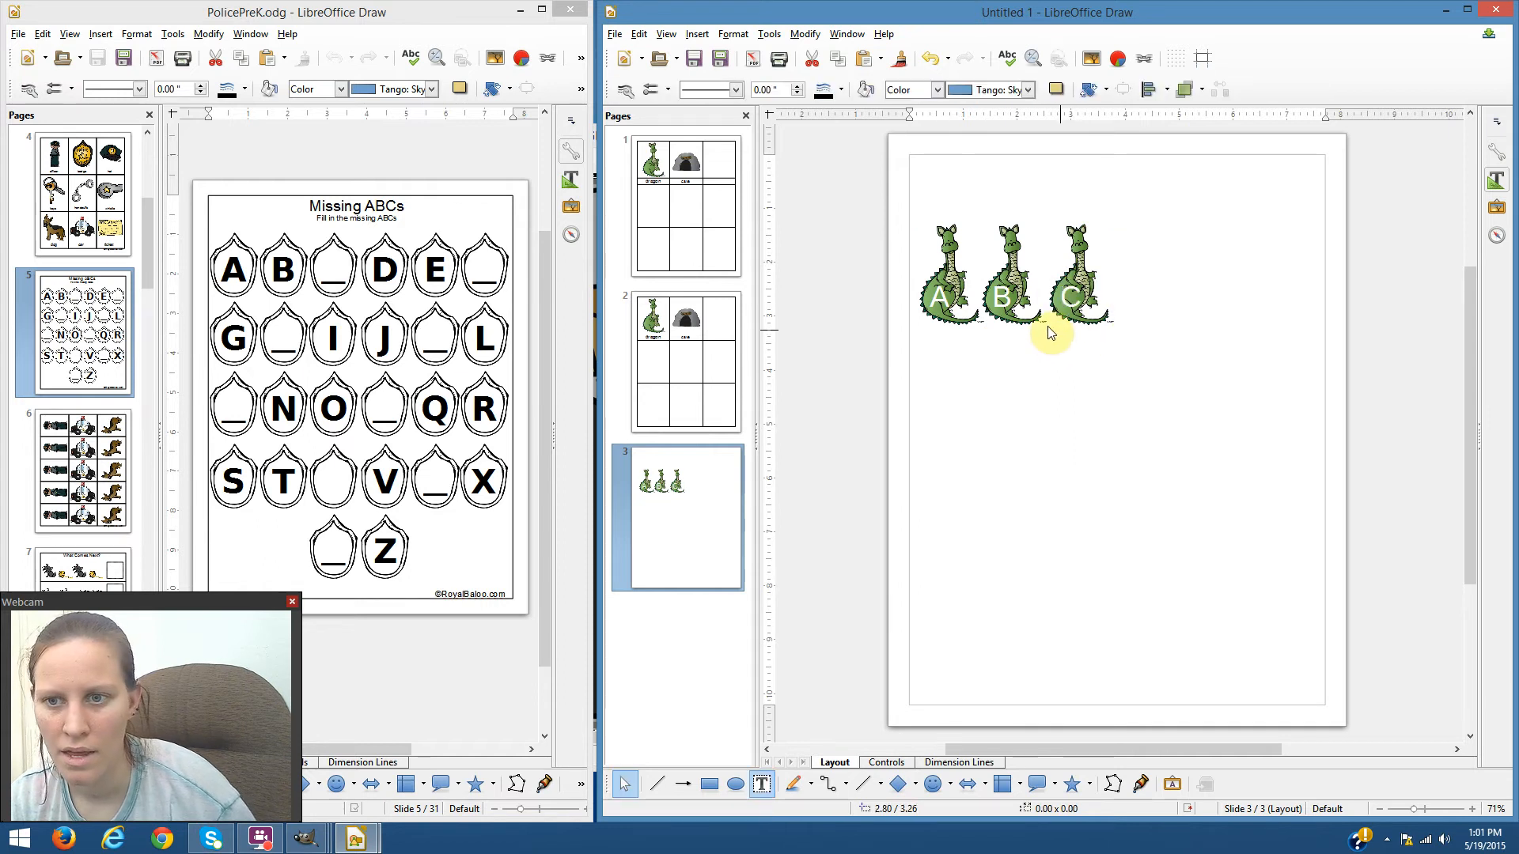
# - Add a fourth dragon copy to the row and change its letter to D
pyautogui.moveTo(961, 285); pyautogui.dragTo(1148, 298)
pyautogui.doubleClick(1135, 305)
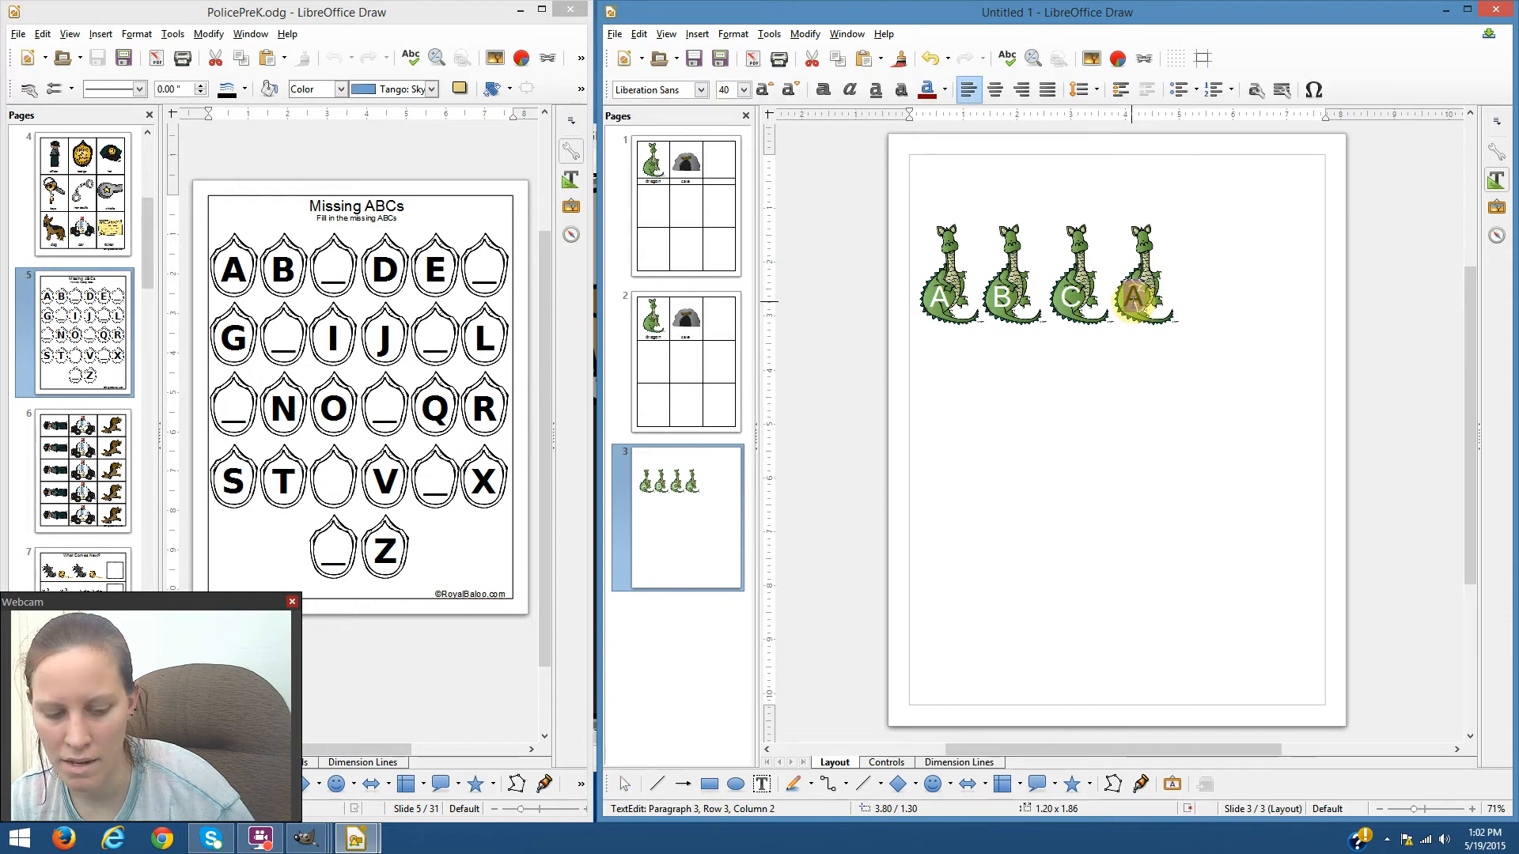
pyautogui.write('D')
pyautogui.click(1119, 370)
# - Add a fifth dragon copy after D and replace its letter with a blank underscore line
pyautogui.click(981, 273)
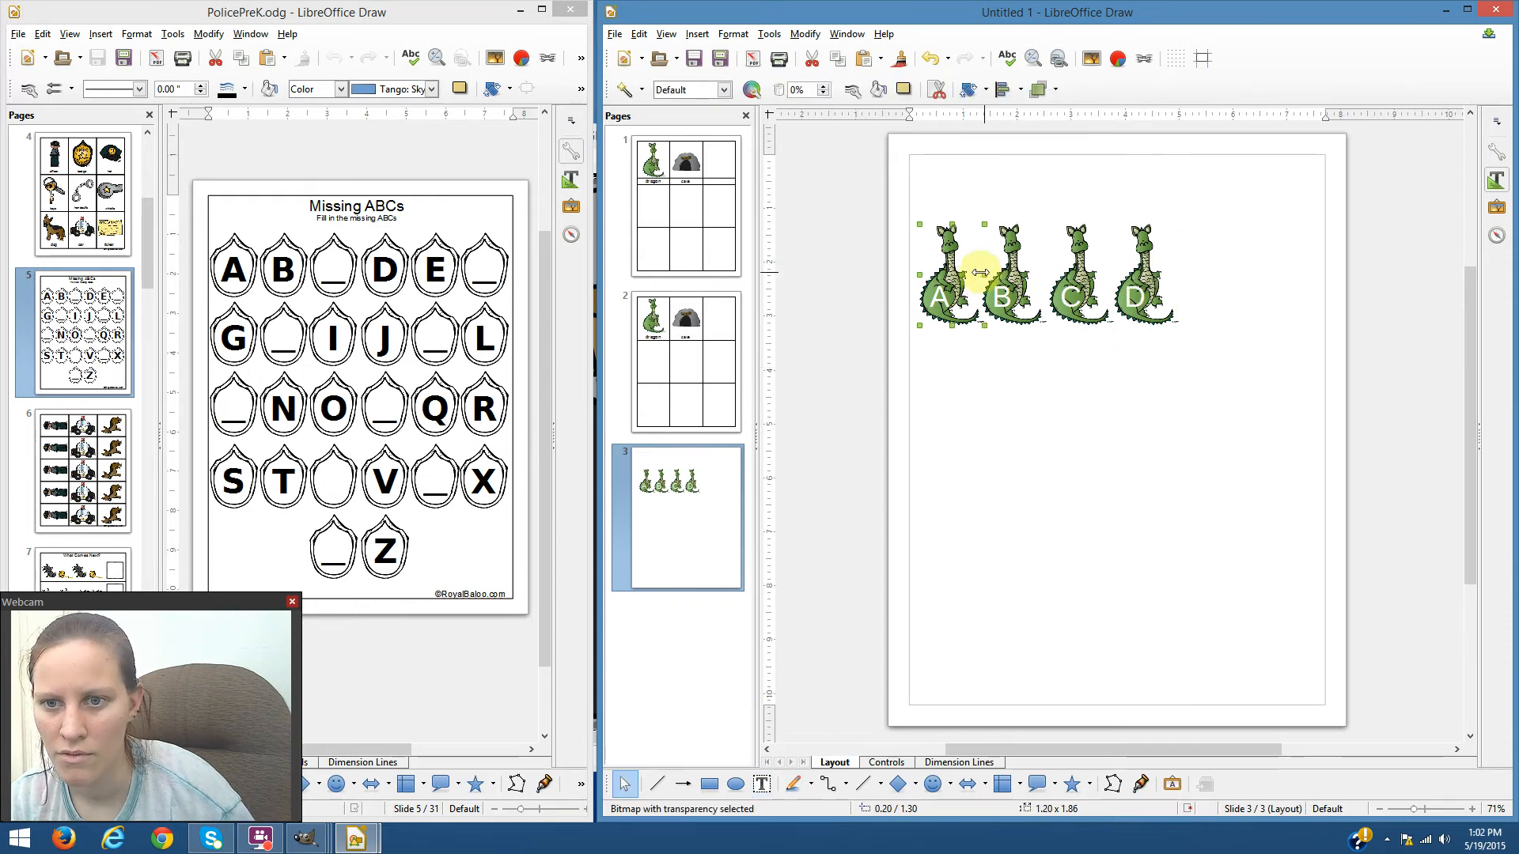
pyautogui.moveTo(957, 289); pyautogui.dragTo(1201, 283)
pyautogui.doubleClick(1187, 297)
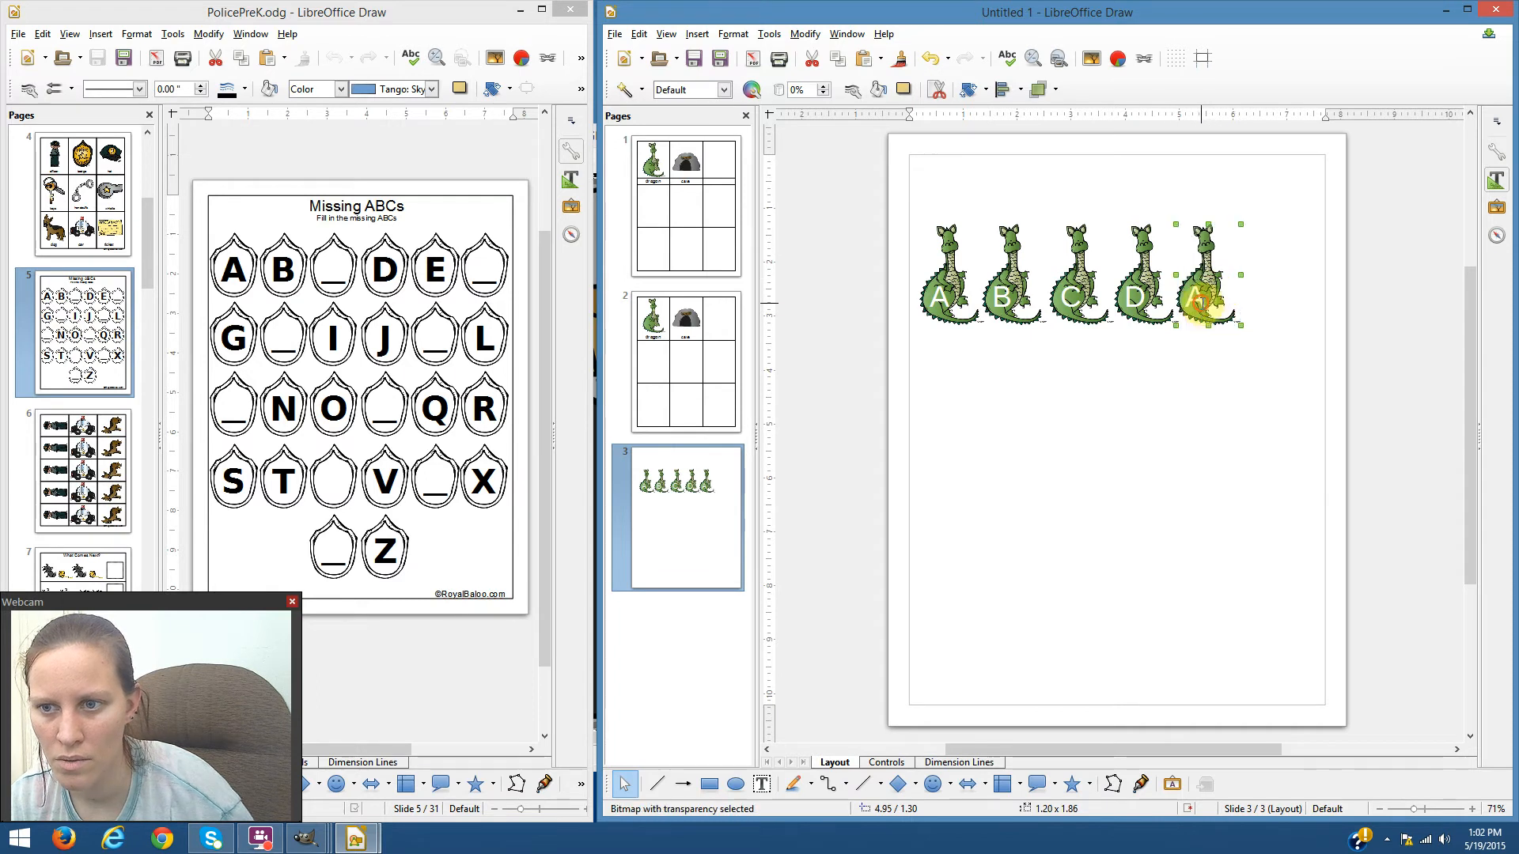
pyautogui.press('BackSpace')
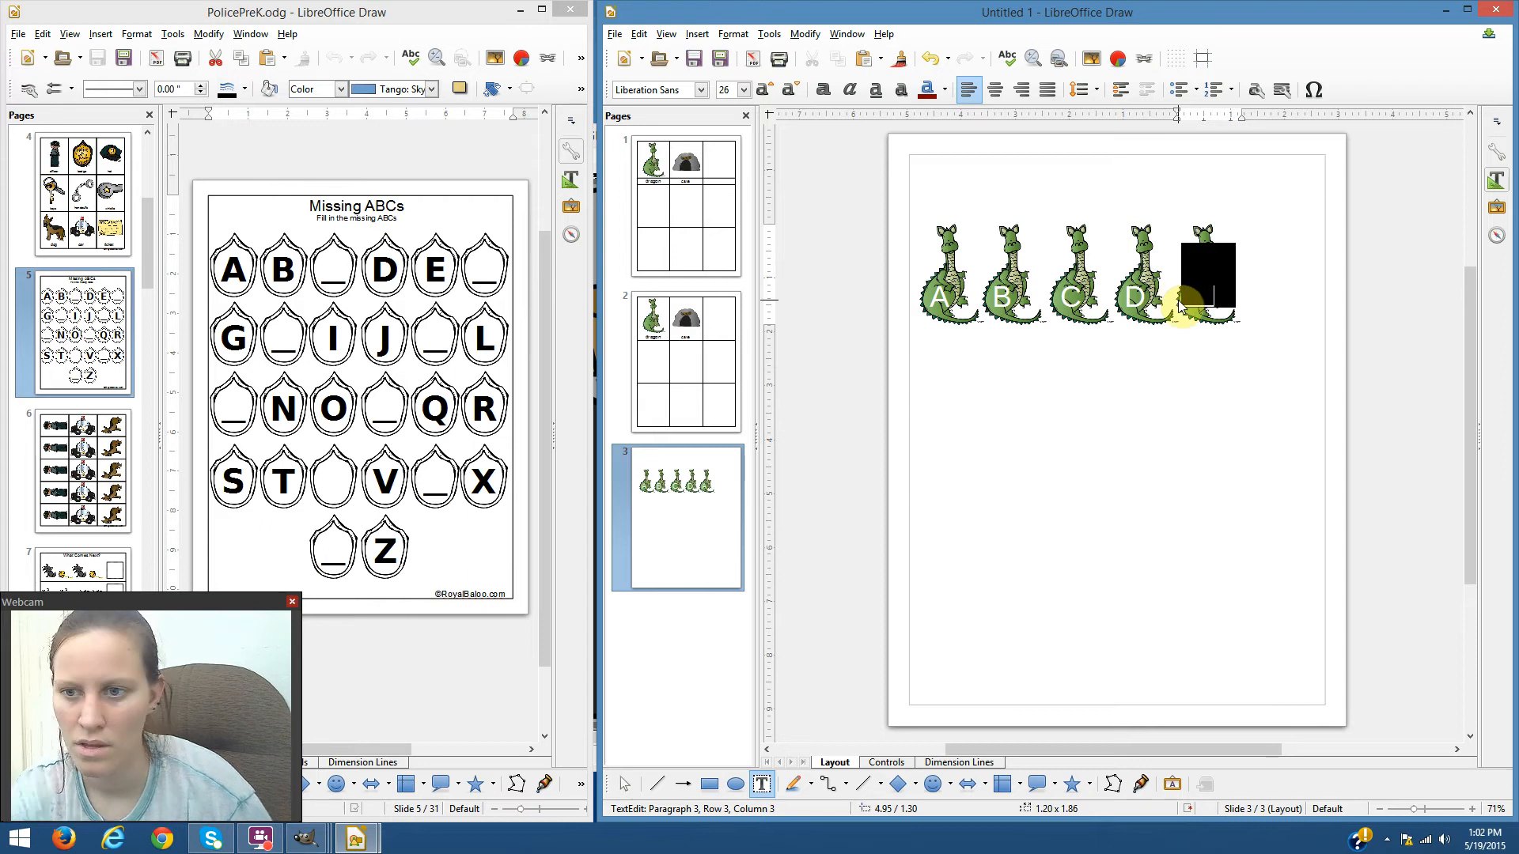
pyautogui.click(1194, 386)
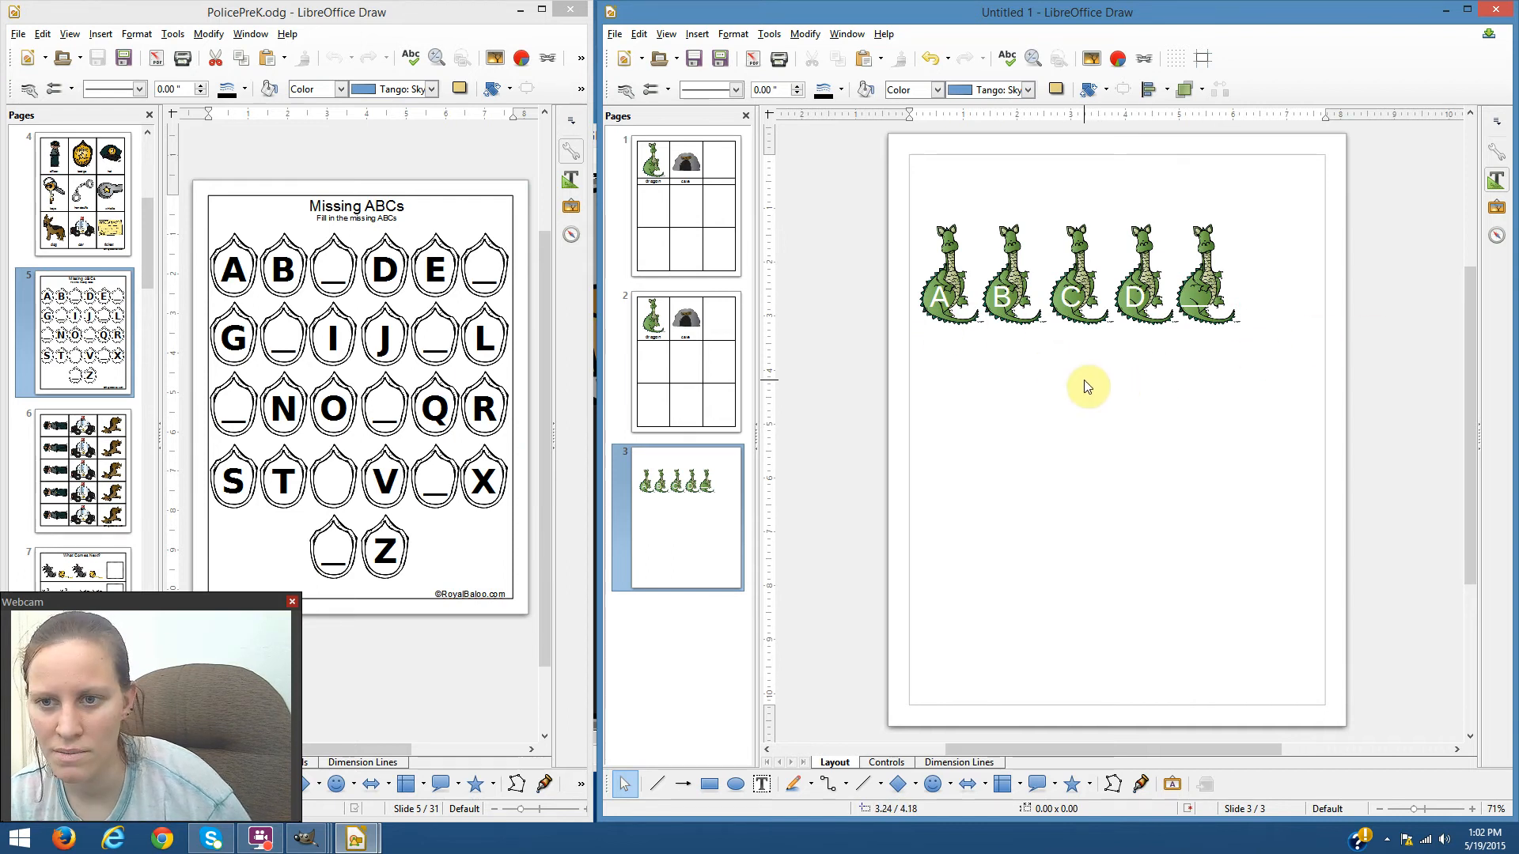
# - Complete the row with a sixth dragon copy and duplicate the whole row of six directly beneath it
pyautogui.click(980, 326)
pyautogui.moveTo(959, 298); pyautogui.dragTo(1271, 317)
pyautogui.moveTo(856, 352); pyautogui.dragTo(1369, 191)
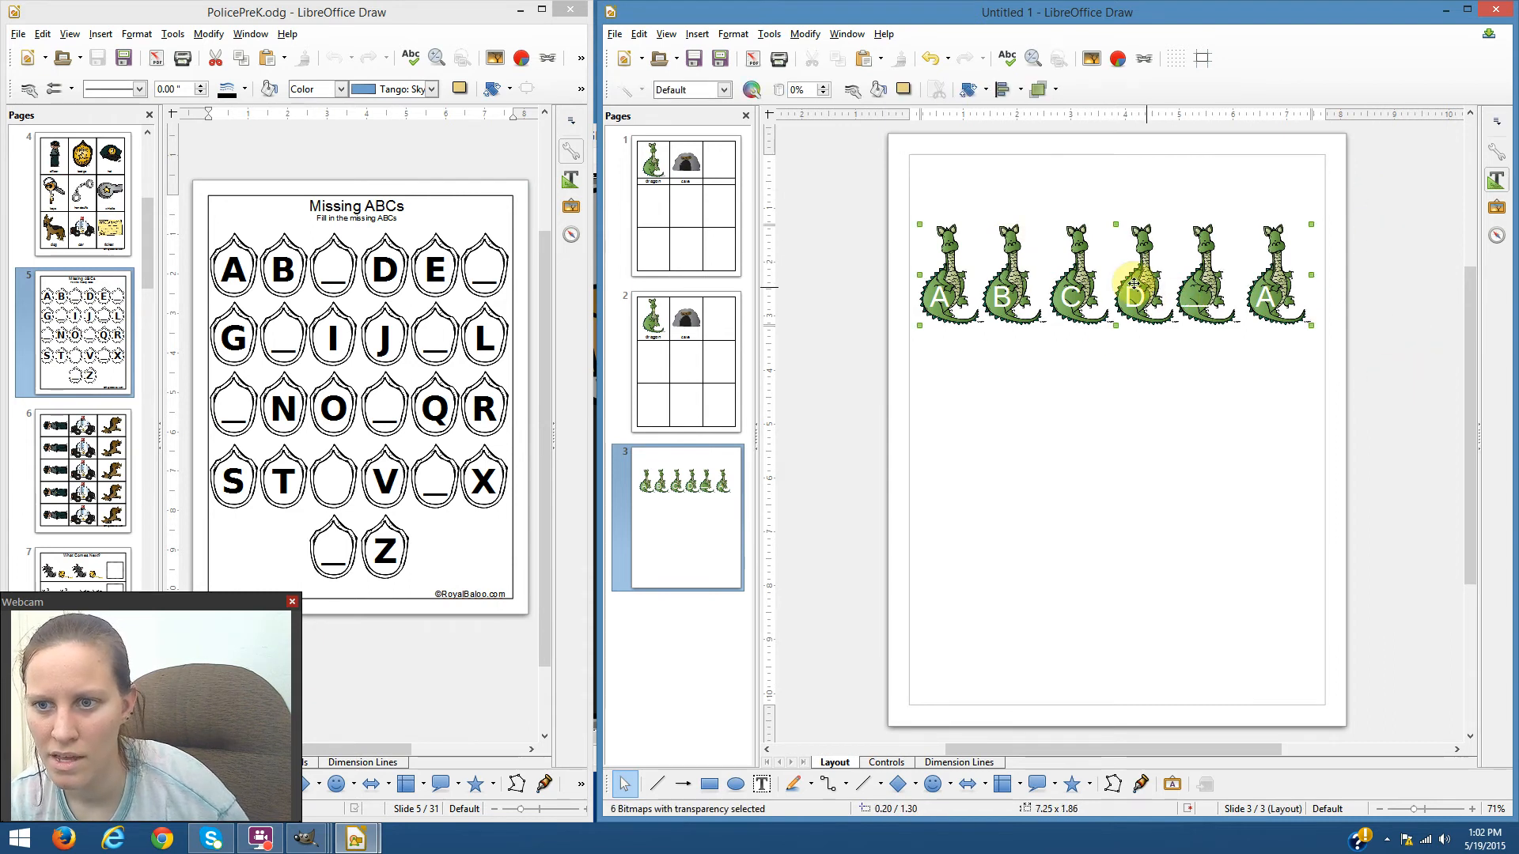
pyautogui.moveTo(1145, 299); pyautogui.dragTo(1140, 398)
pyautogui.click(1383, 462)
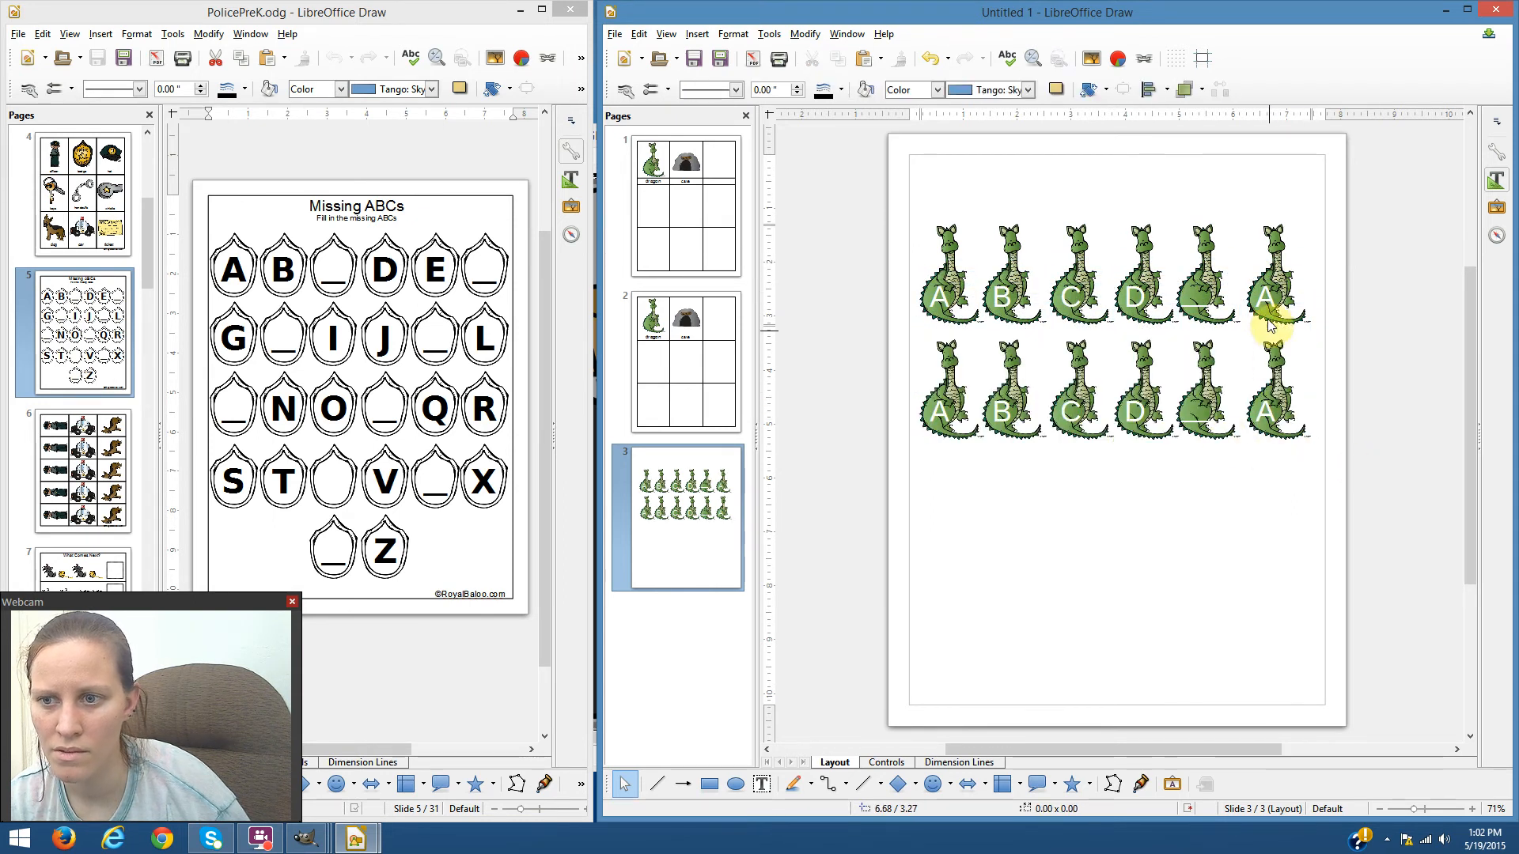
# - Change the letter on the first row's last dragon to E and on the second row's first dragon to F
pyautogui.doubleClick(1264, 299)
pyautogui.write('E')
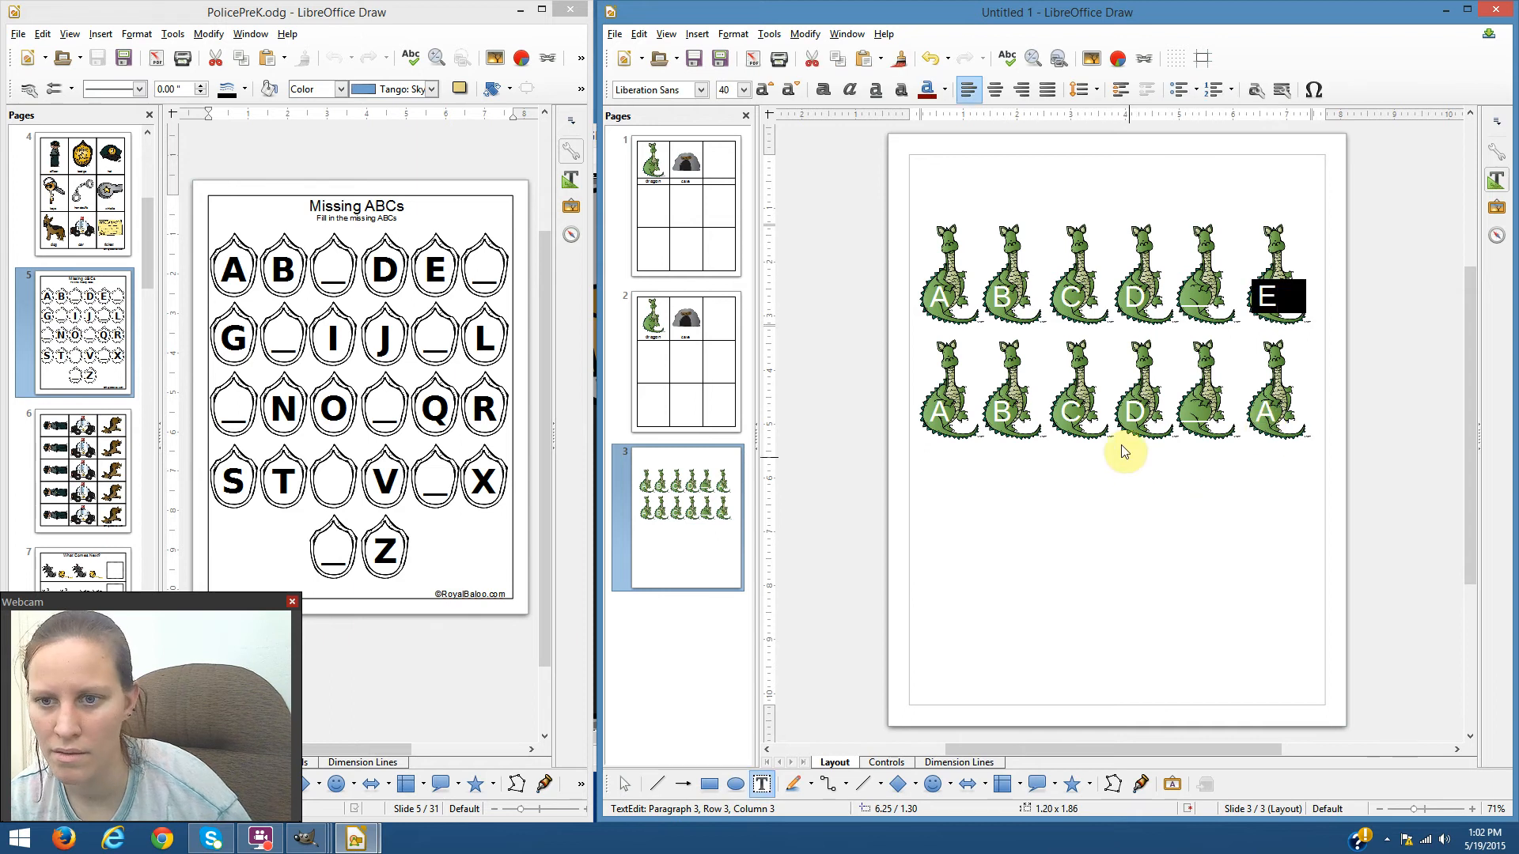
pyautogui.click(937, 411)
pyautogui.doubleClick(953, 412)
pyautogui.write('F')
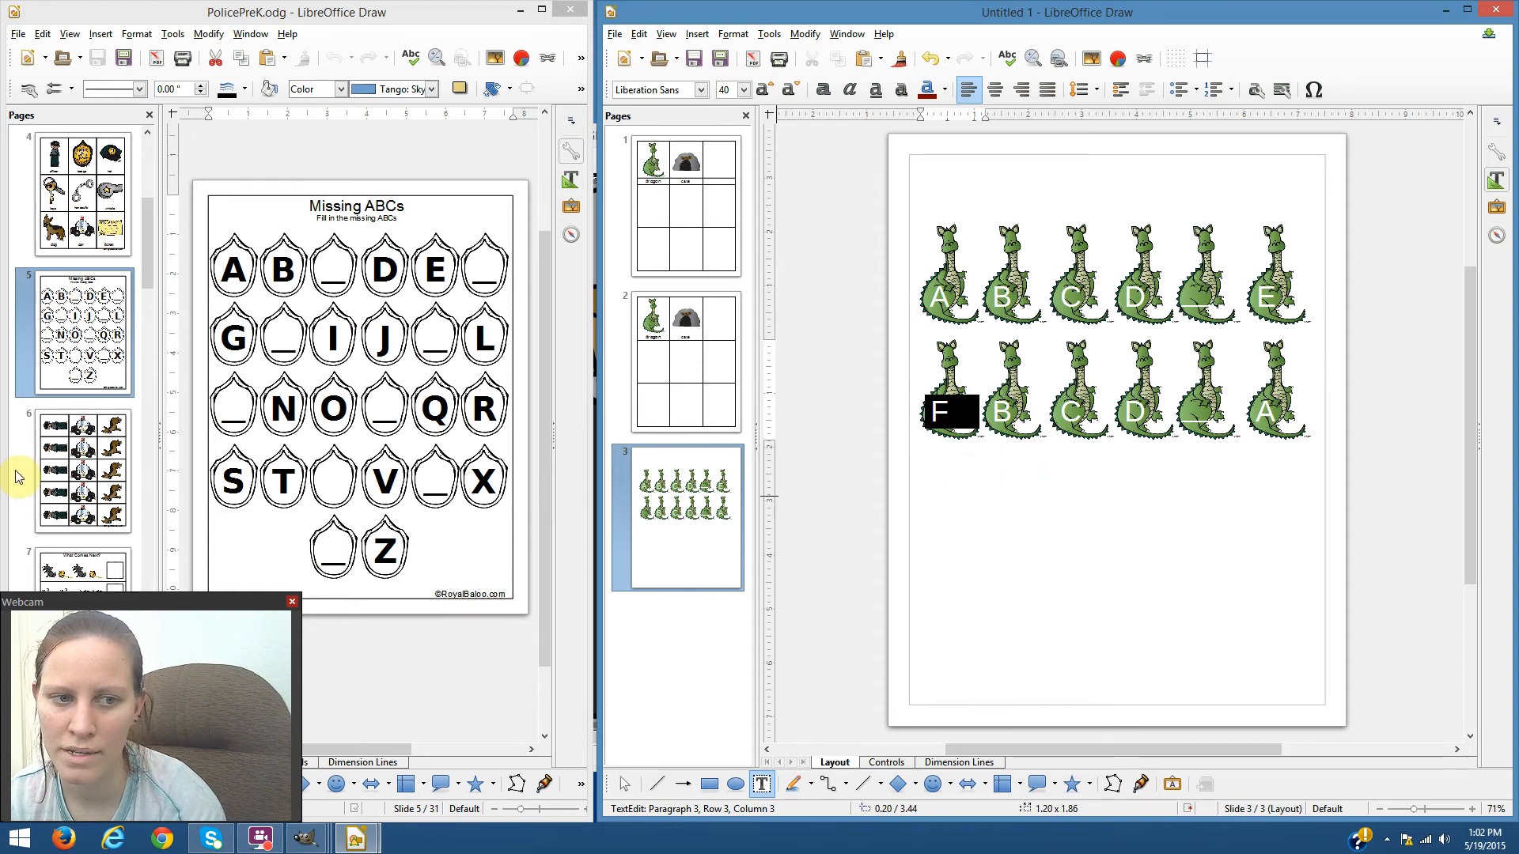
# - Switch to PolicePreK.odg and select page 6, the picture grid, as a reference for the next printable
pyautogui.click(81, 473)
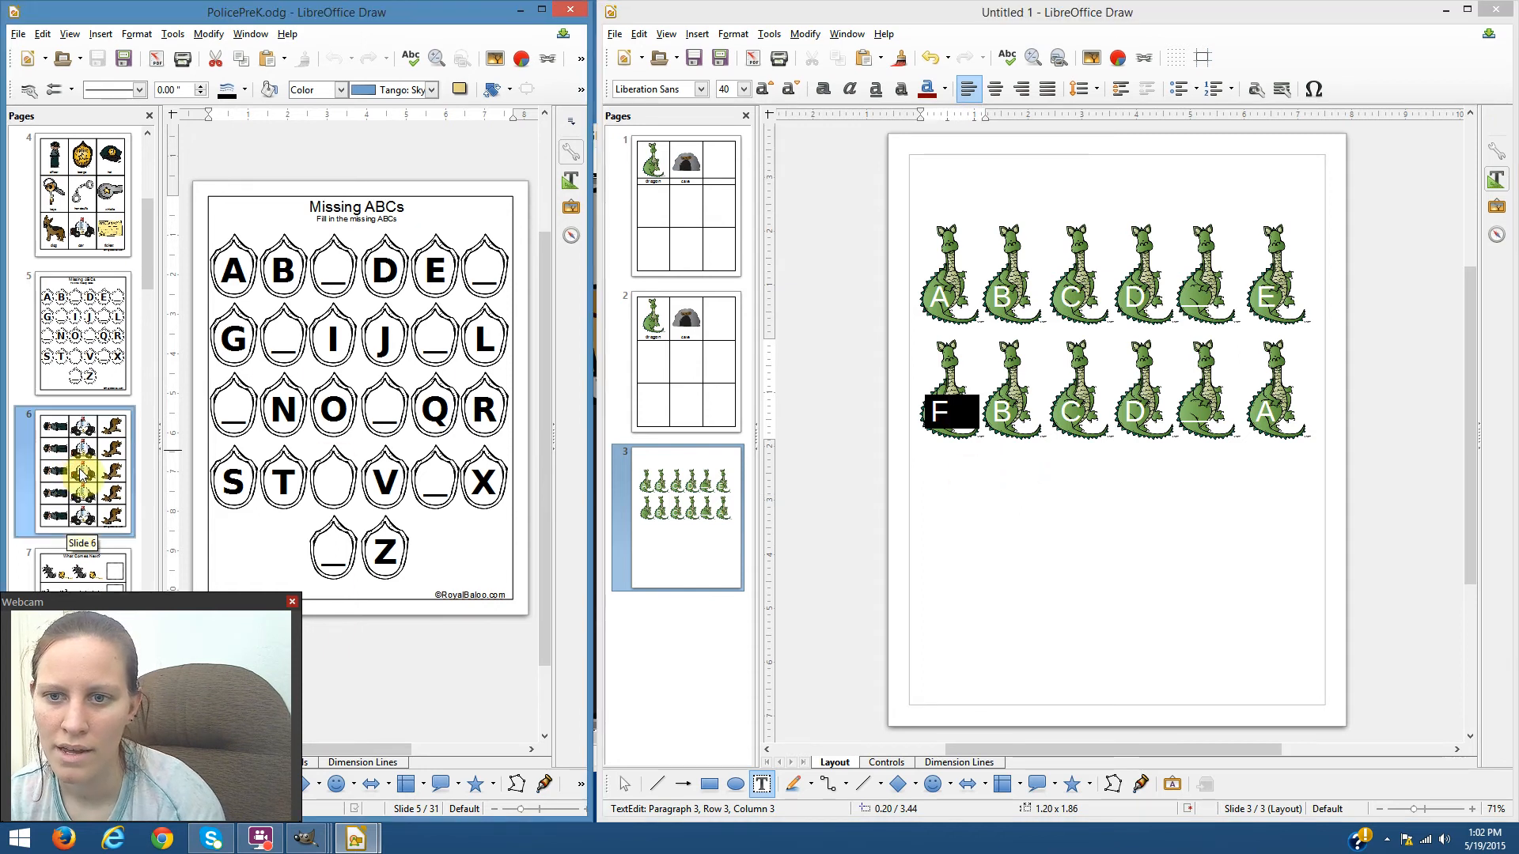
# - Add a blank page after the missing-ABCs dragon page and insert a table with 3 columns and 5 rows
pyautogui.rightClick(678, 613)
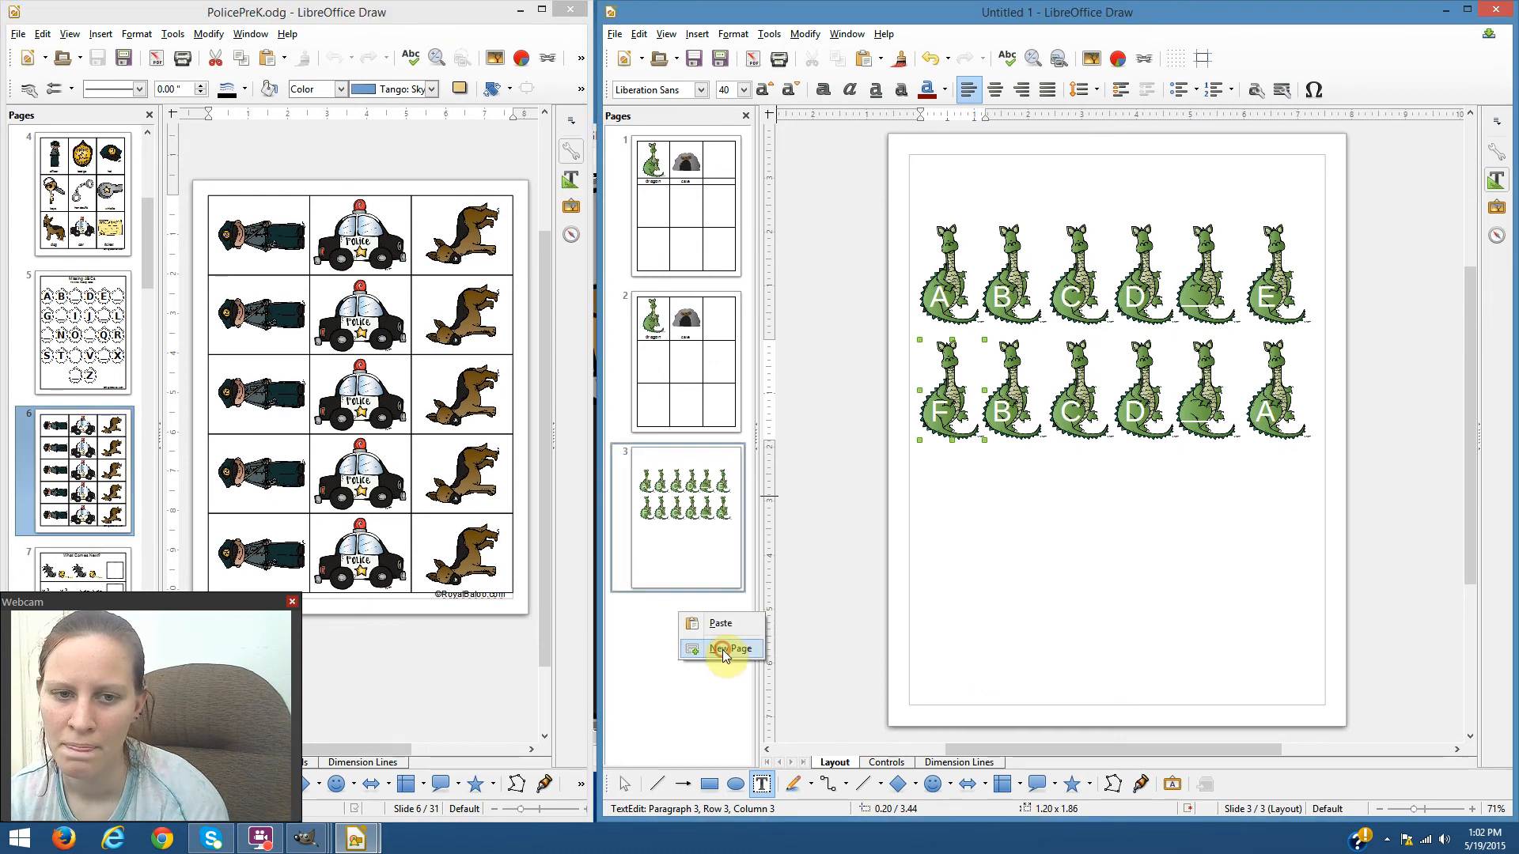
pyautogui.click(725, 651)
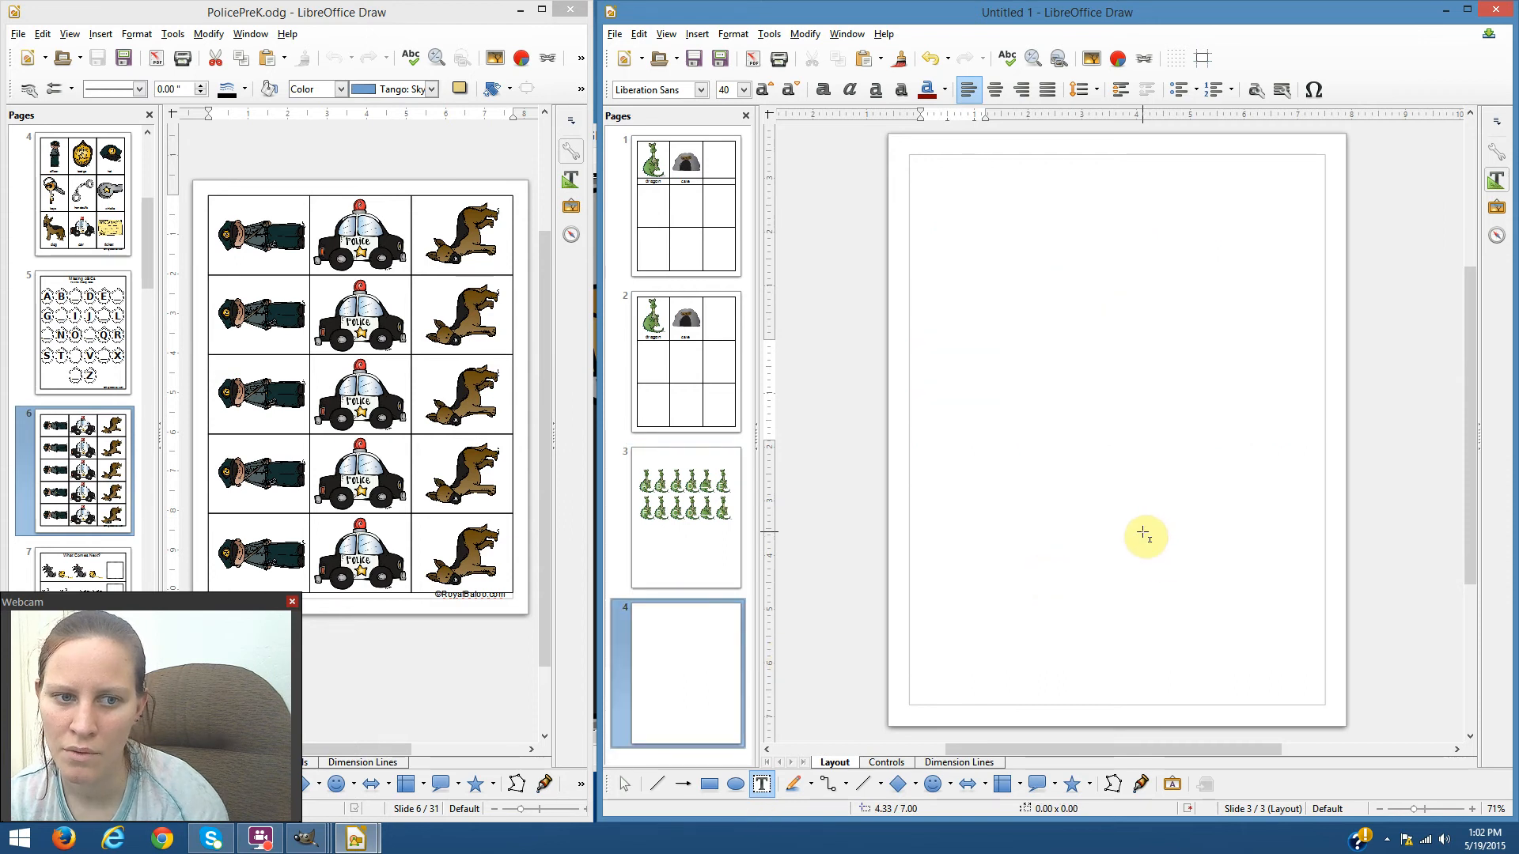
pyautogui.click(696, 34)
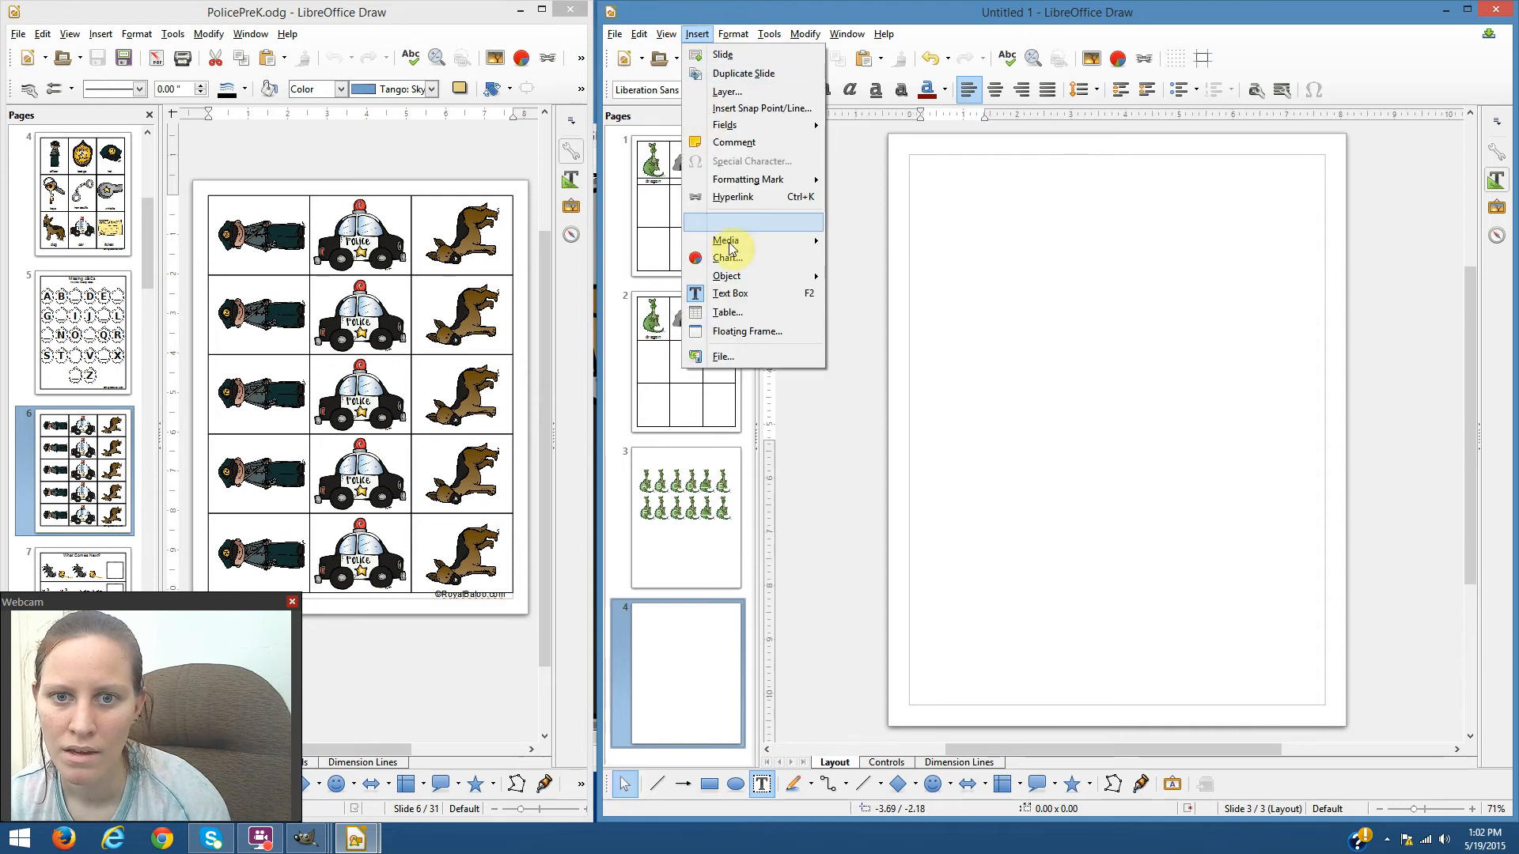
pyautogui.click(734, 313)
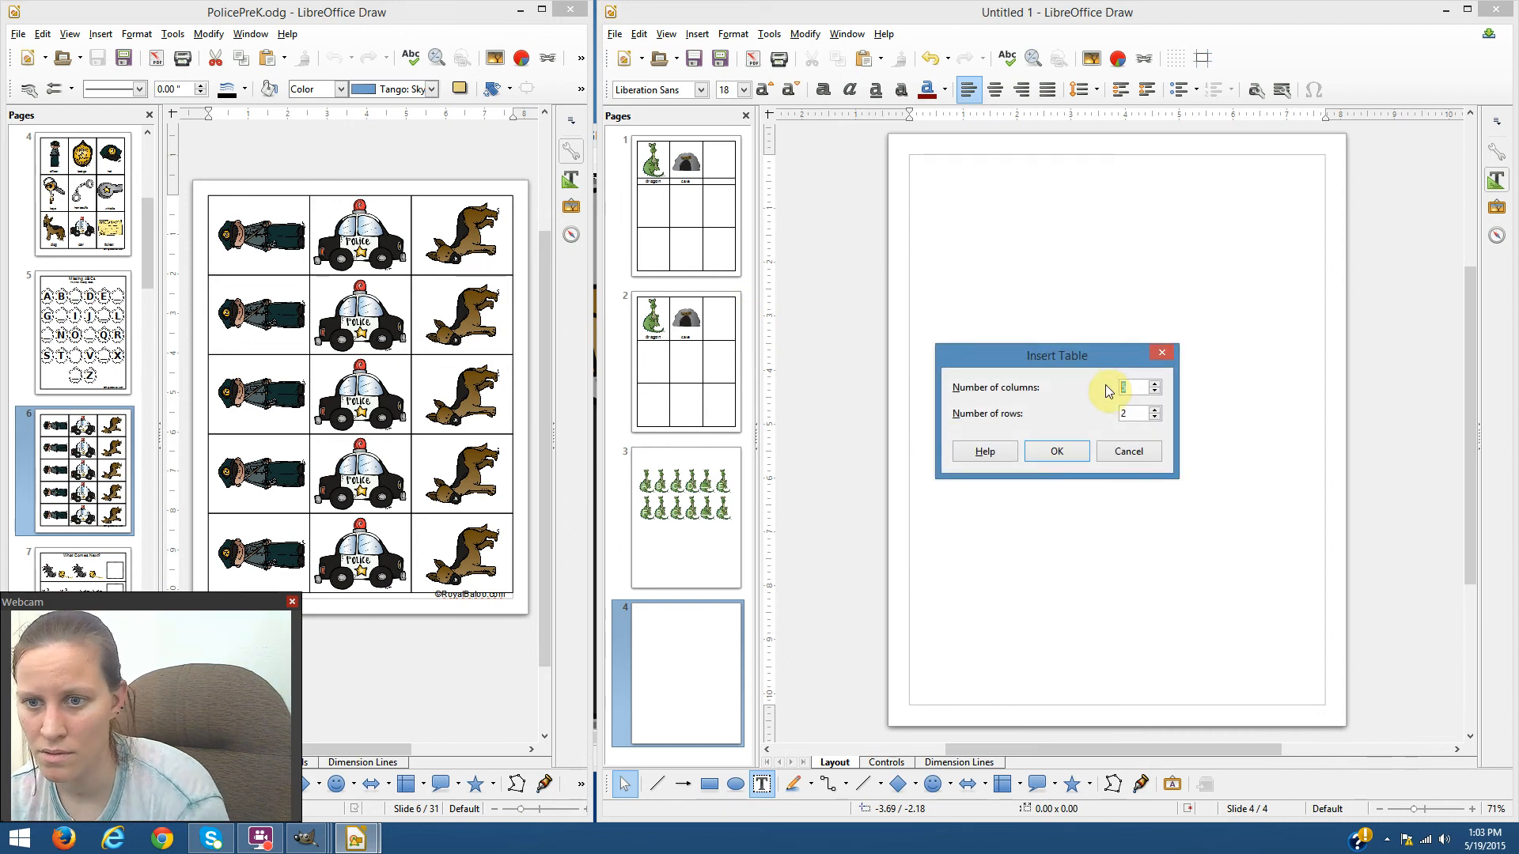
pyautogui.click(1087, 452)
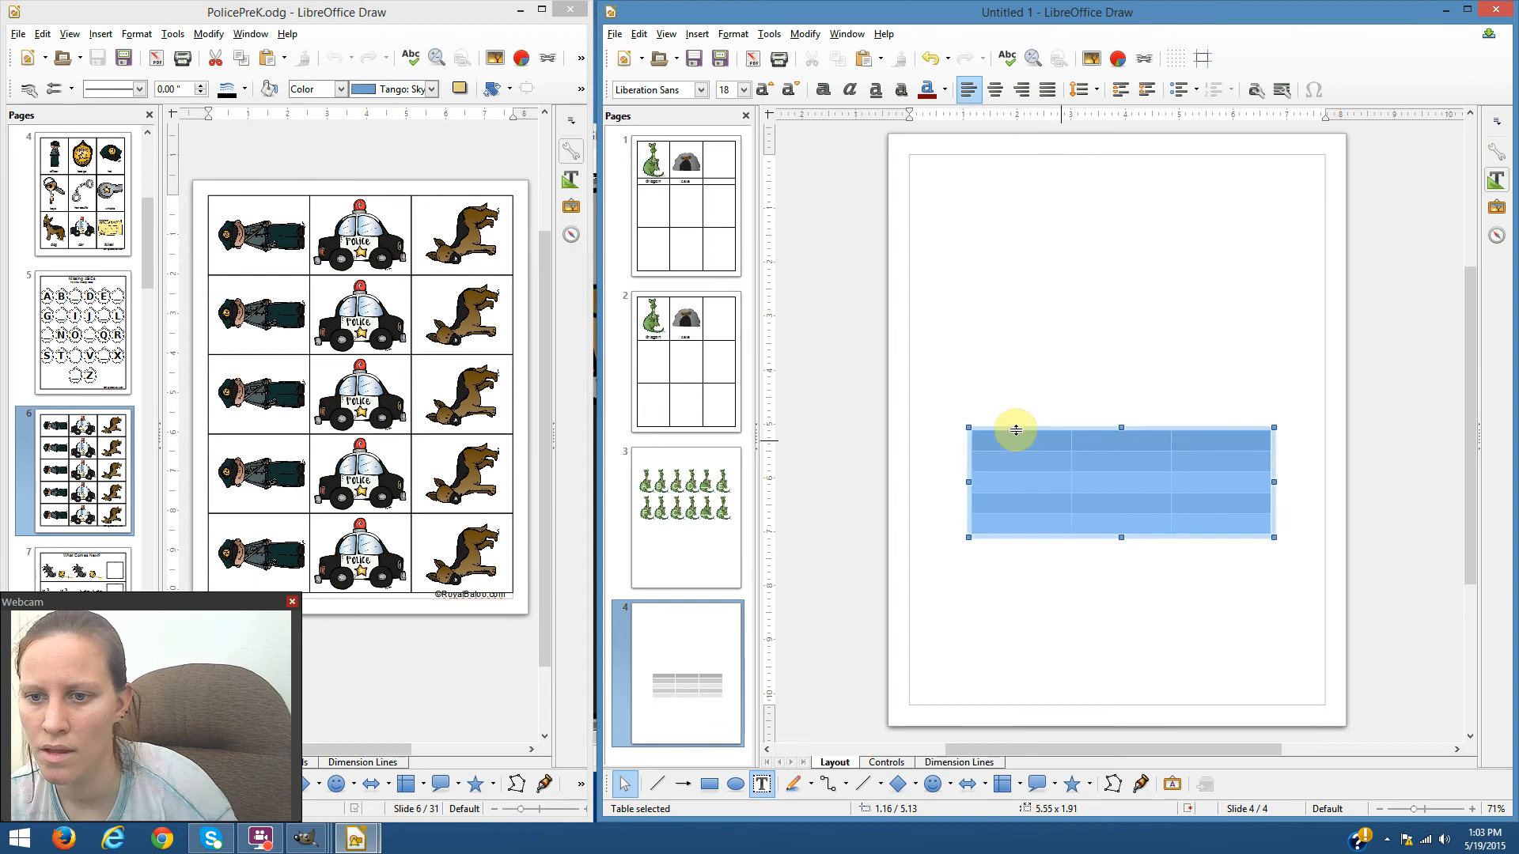
# - Stretch the table to fill the page margins, about 7.71 × 10.21 inches
pyautogui.moveTo(968, 427); pyautogui.dragTo(905, 151)
pyautogui.moveTo(1272, 536); pyautogui.dragTo(1323, 705)
# - Select all the table's cells and remove their background fill in the cell formatting
pyautogui.moveTo(1270, 648); pyautogui.dragTo(1000, 243)
pyautogui.rightClick(1000, 243)
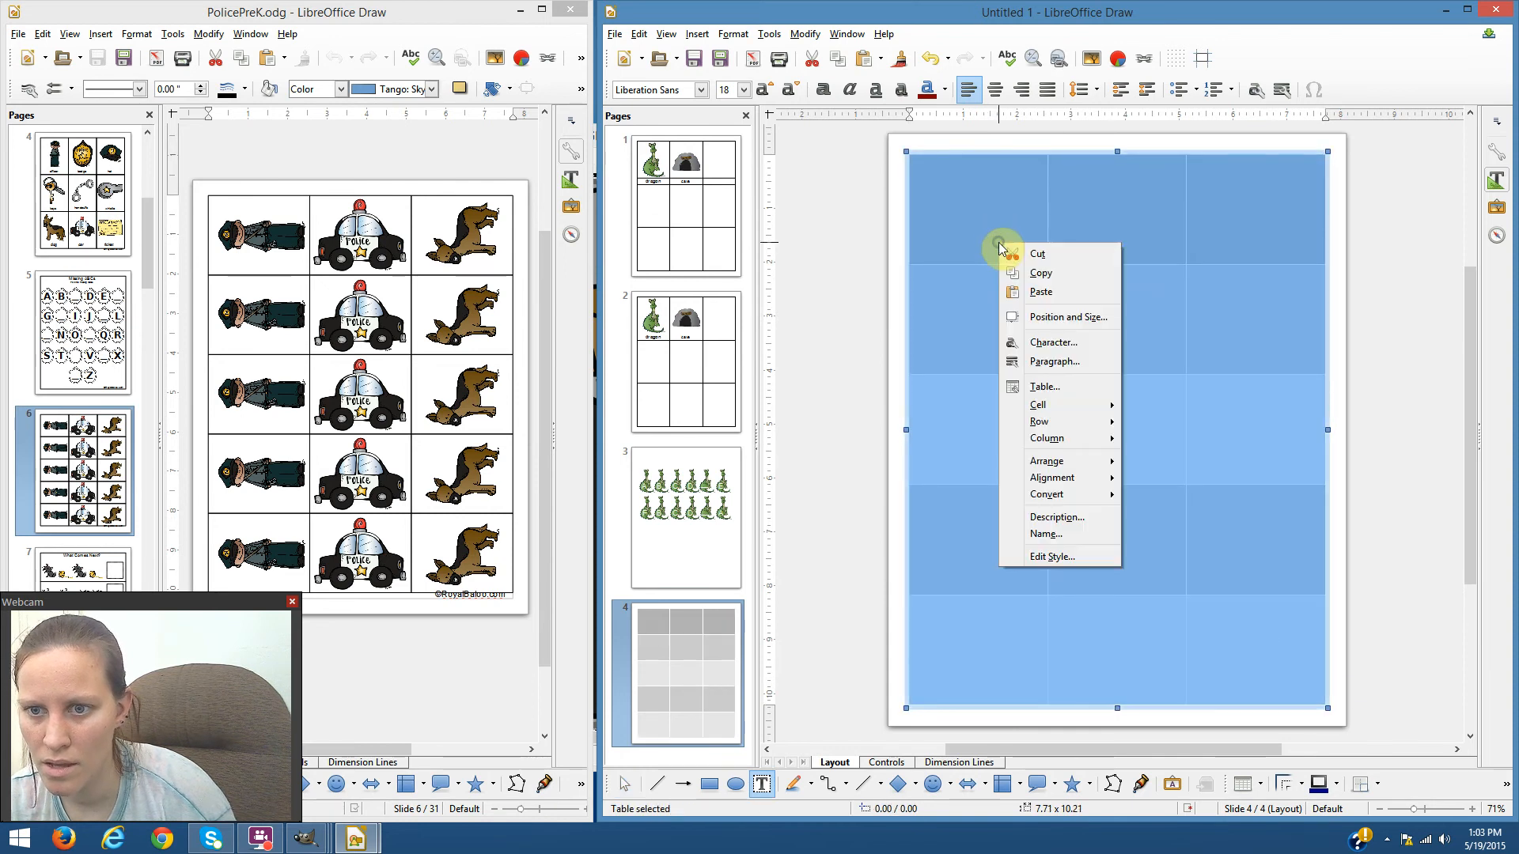
pyautogui.click(1057, 389)
pyautogui.click(758, 288)
pyautogui.click(766, 326)
pyautogui.click(742, 340)
# - Give all the table's cells black borders 1.25 pt wide and apply the formatting
pyautogui.click(710, 286)
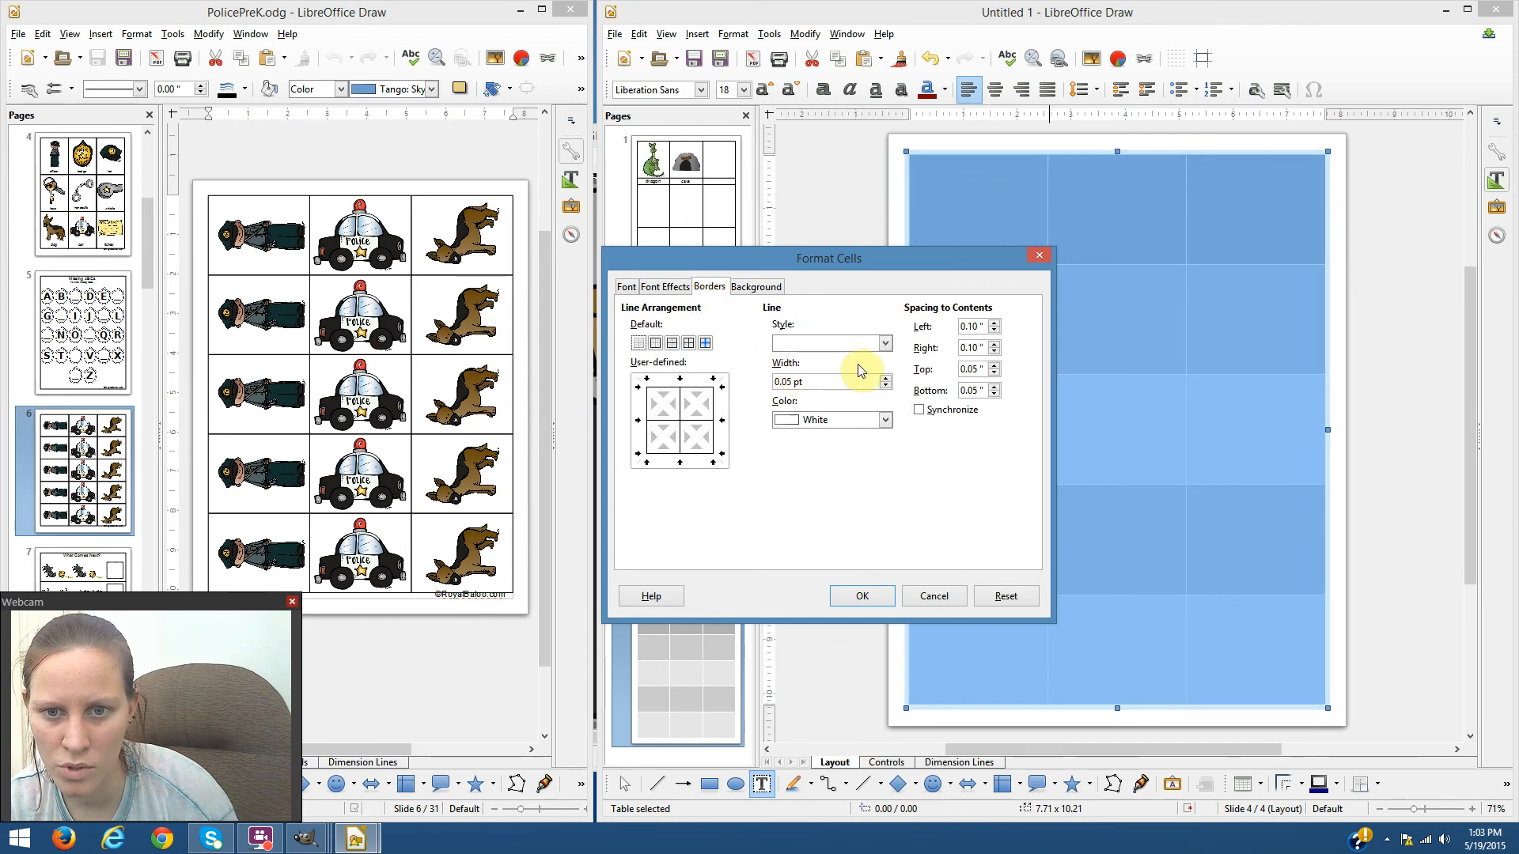
pyautogui.click(878, 419)
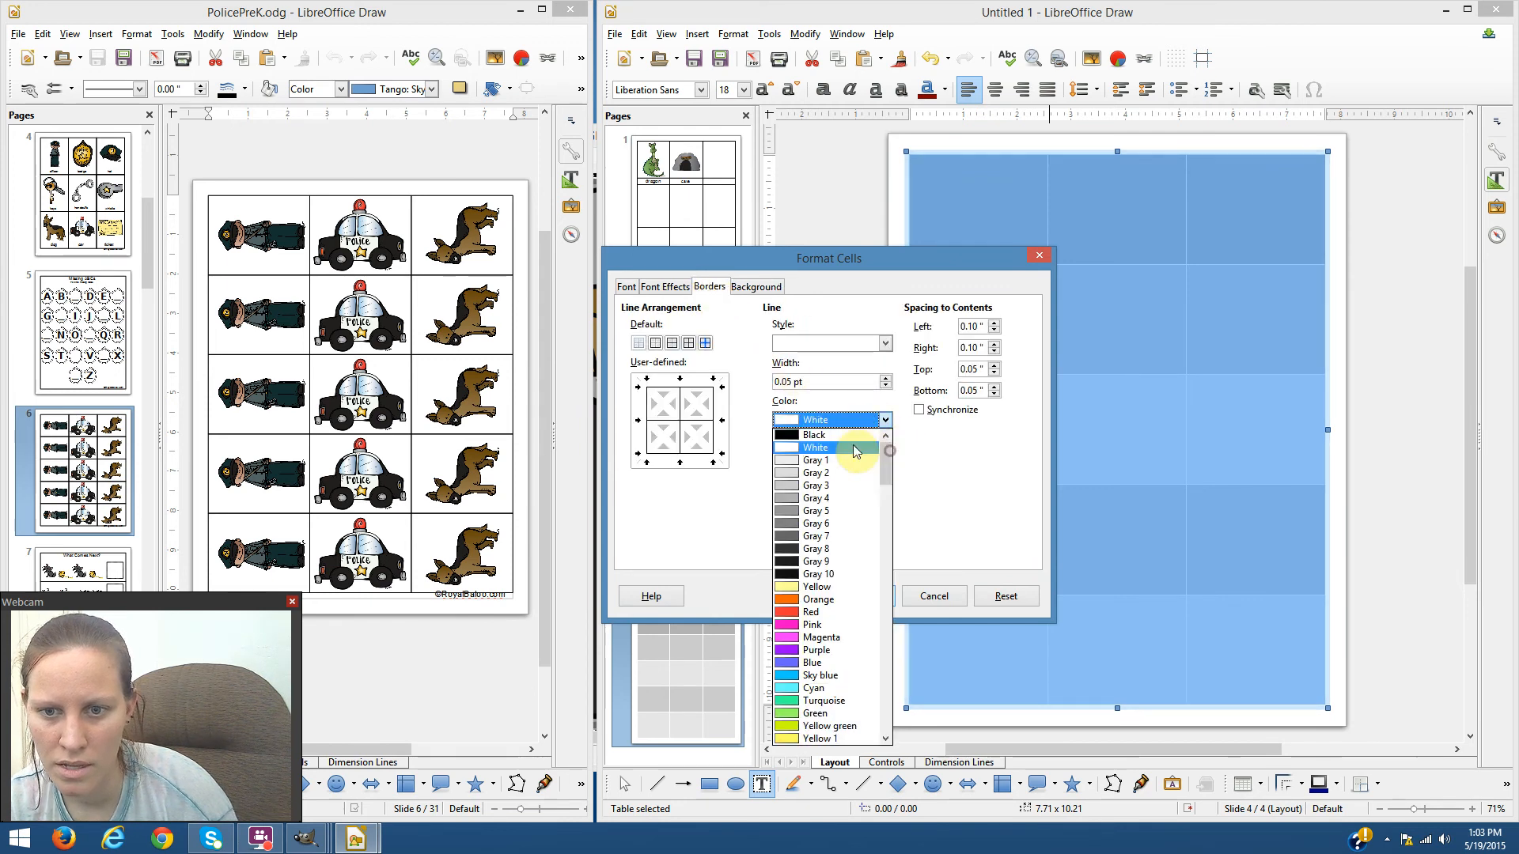
pyautogui.click(849, 435)
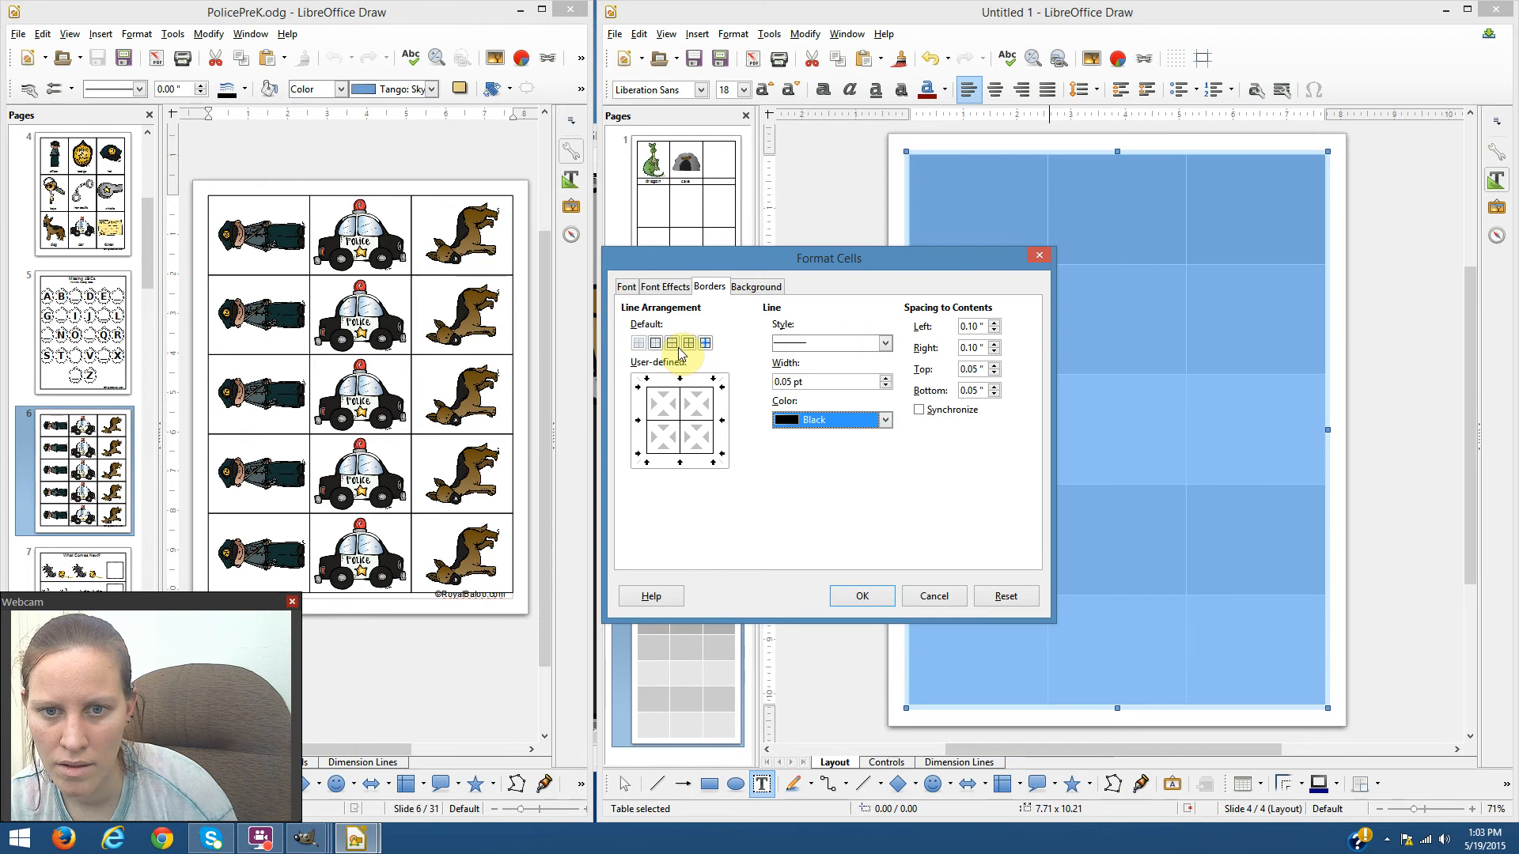
pyautogui.click(887, 379)
pyautogui.click(887, 378)
pyautogui.click(888, 379)
pyautogui.click(887, 379)
pyautogui.click(888, 379)
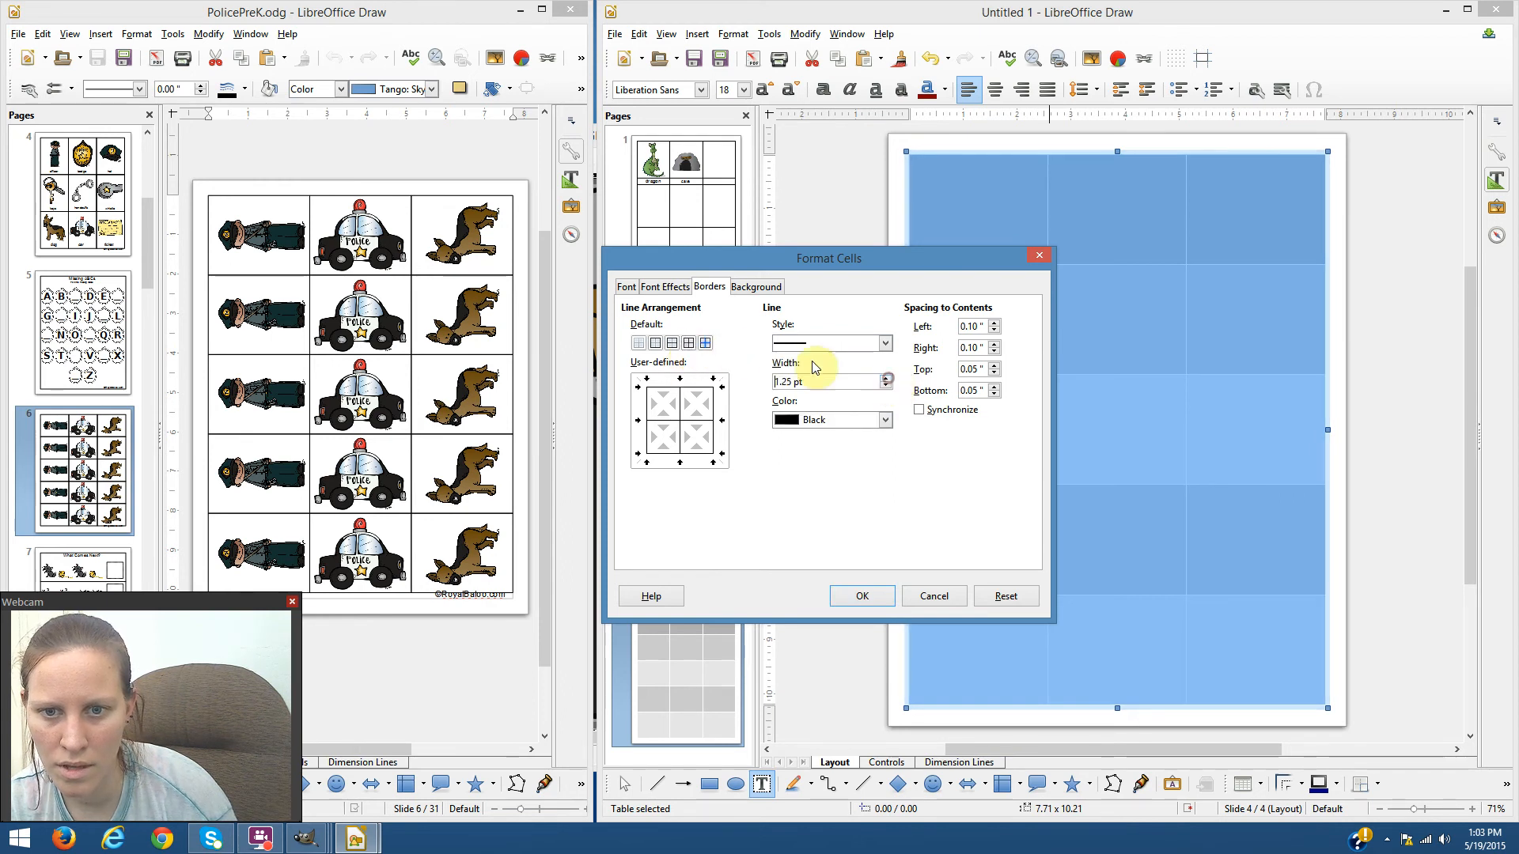
pyautogui.click(843, 594)
pyautogui.click(848, 600)
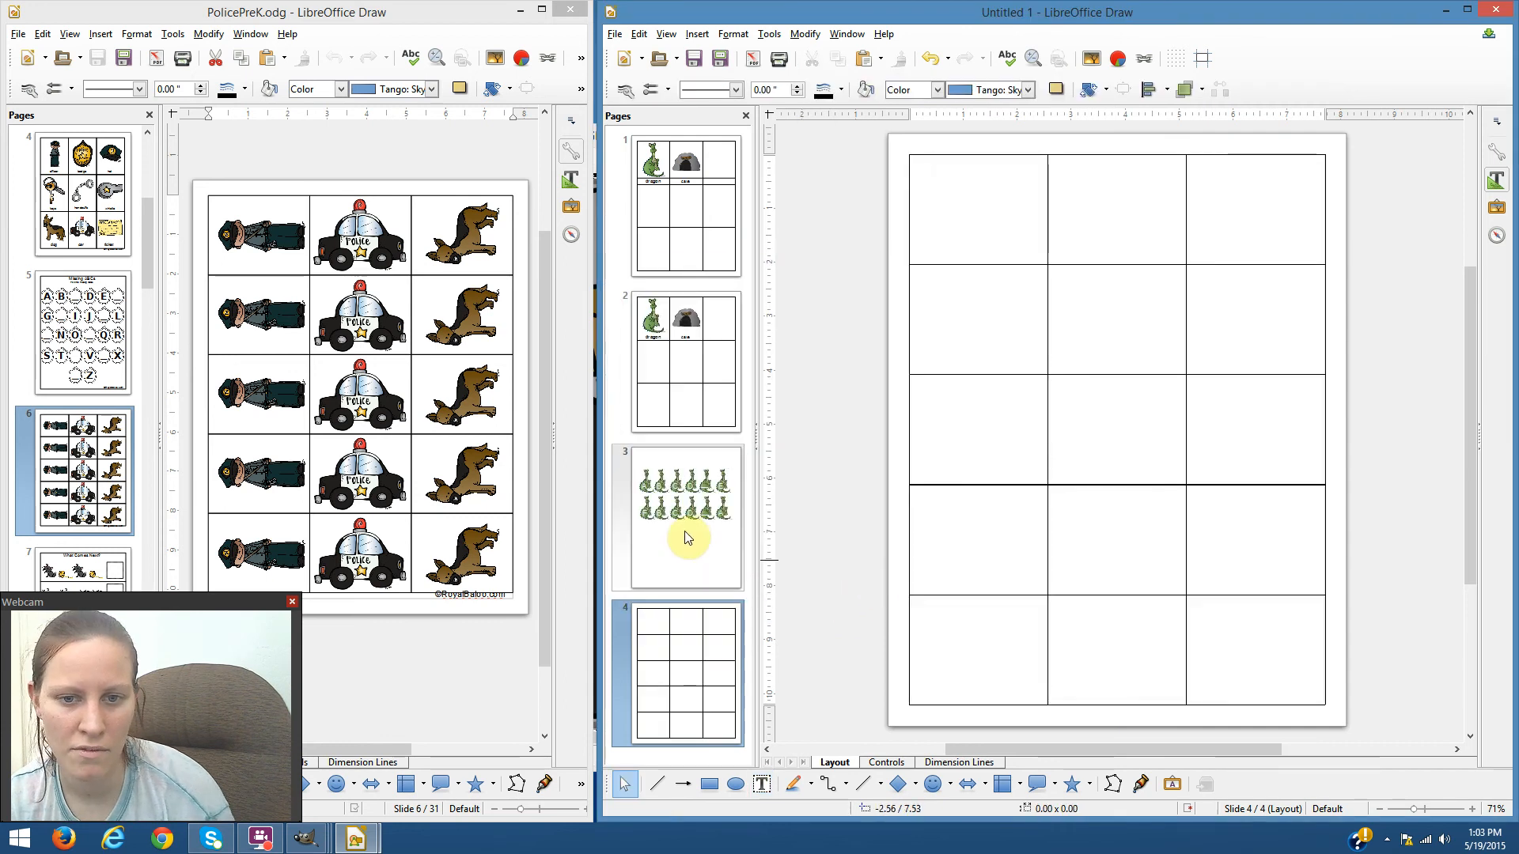
# - Copy the dragon picture from page 2 into the new table on page 4
pyautogui.click(710, 331)
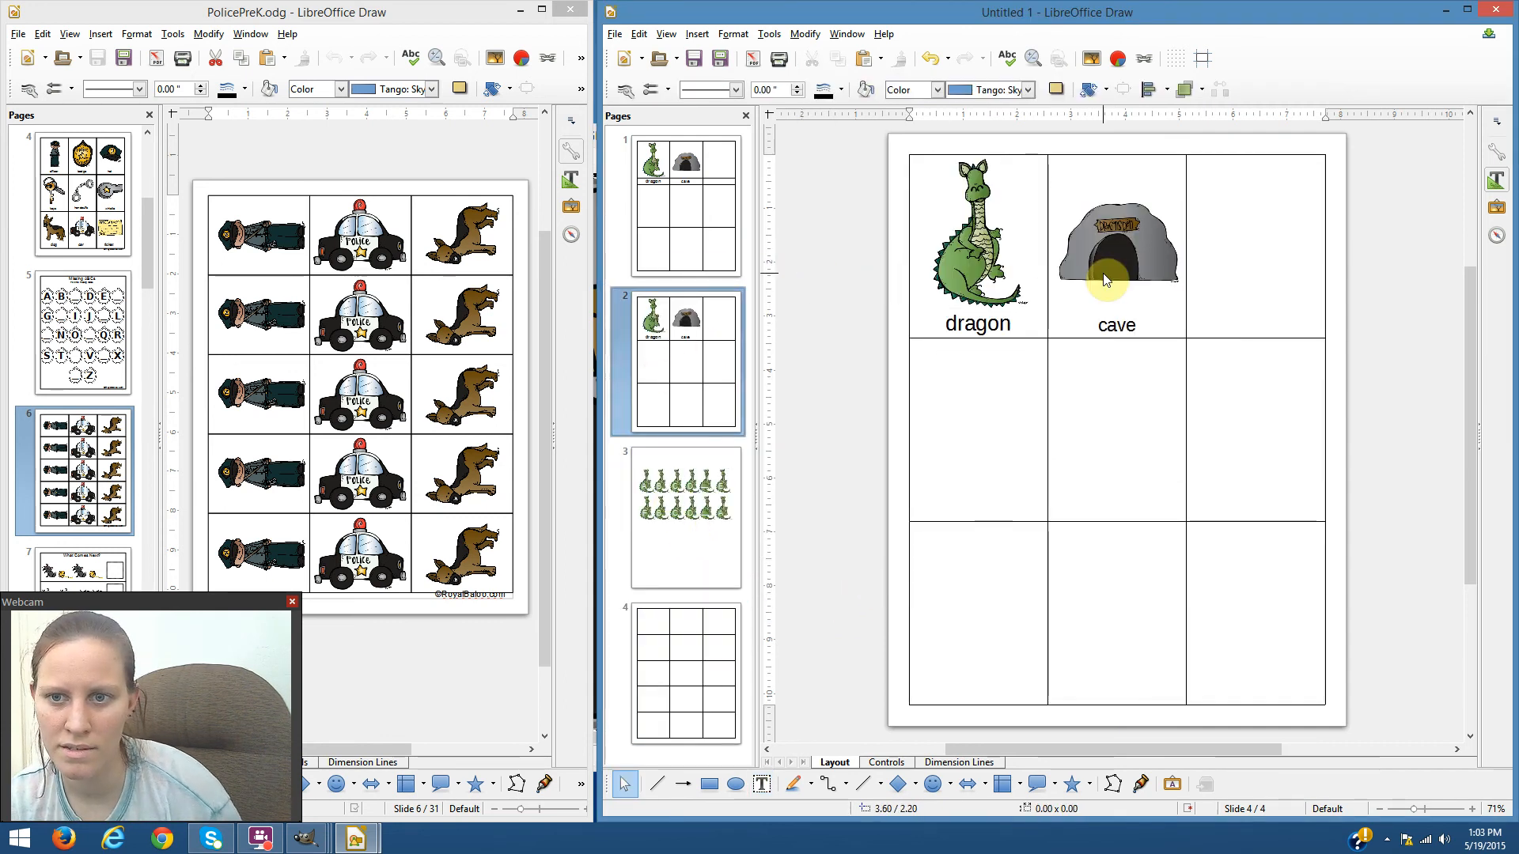
pyautogui.click(987, 268)
pyautogui.click(679, 660)
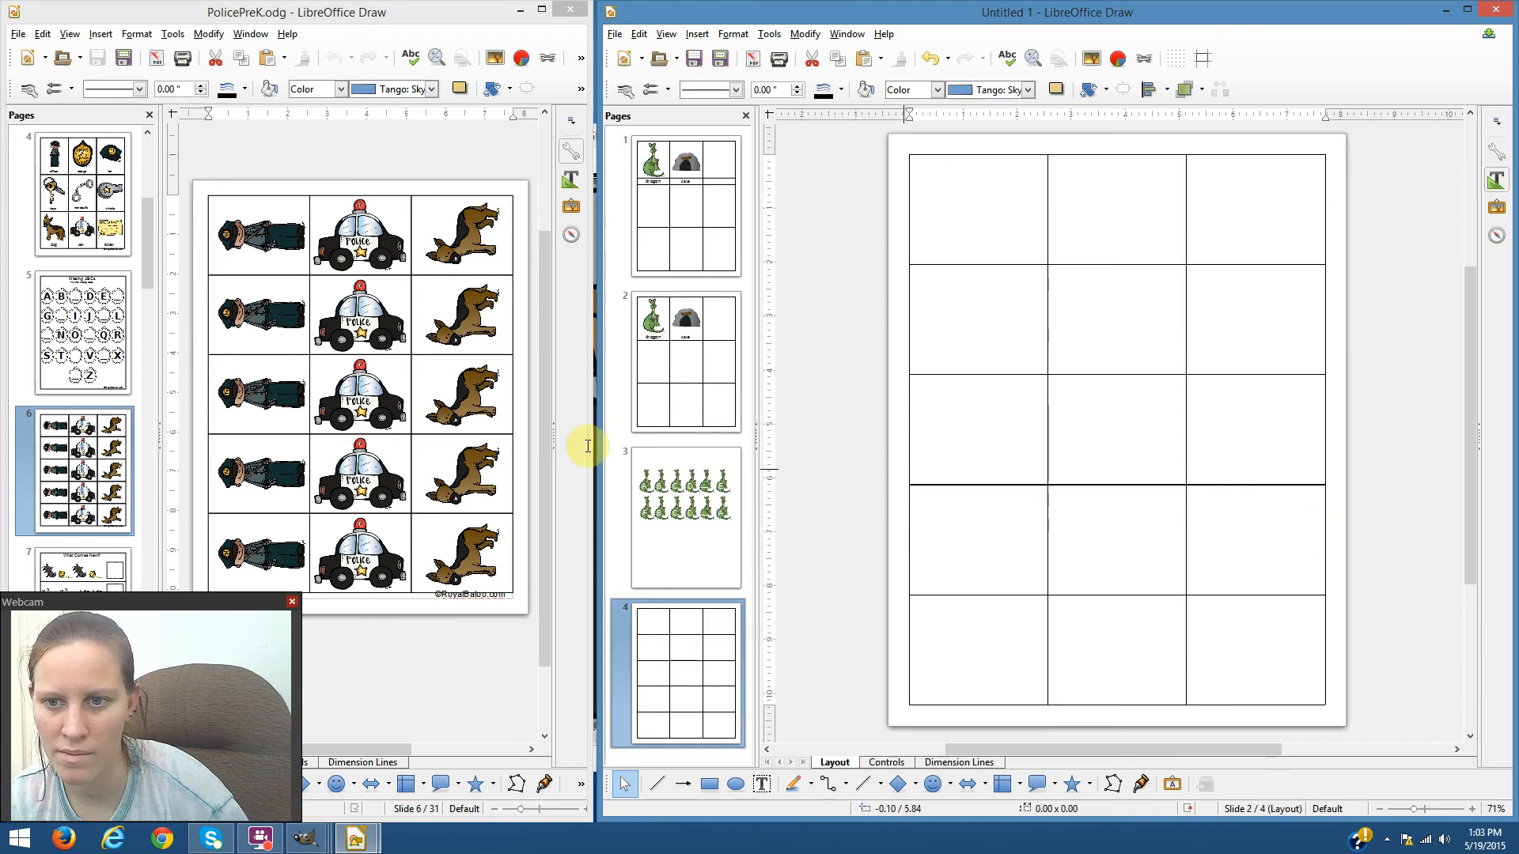
pyautogui.hotkey('ctrl', 'v')
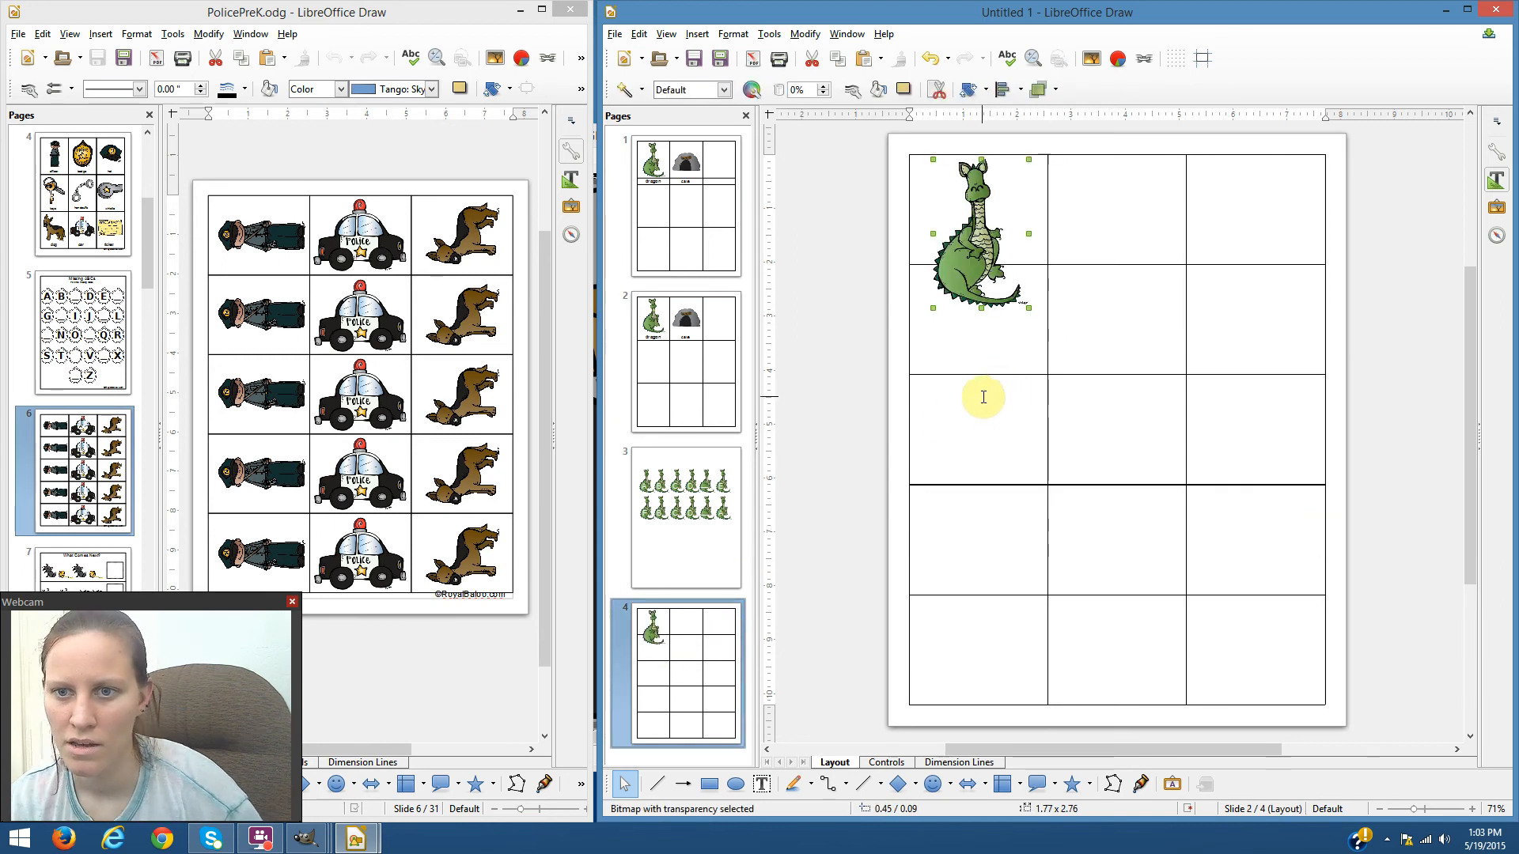
# - Rotate the pasted dragon picture by 90 degrees
pyautogui.rightClick(974, 247)
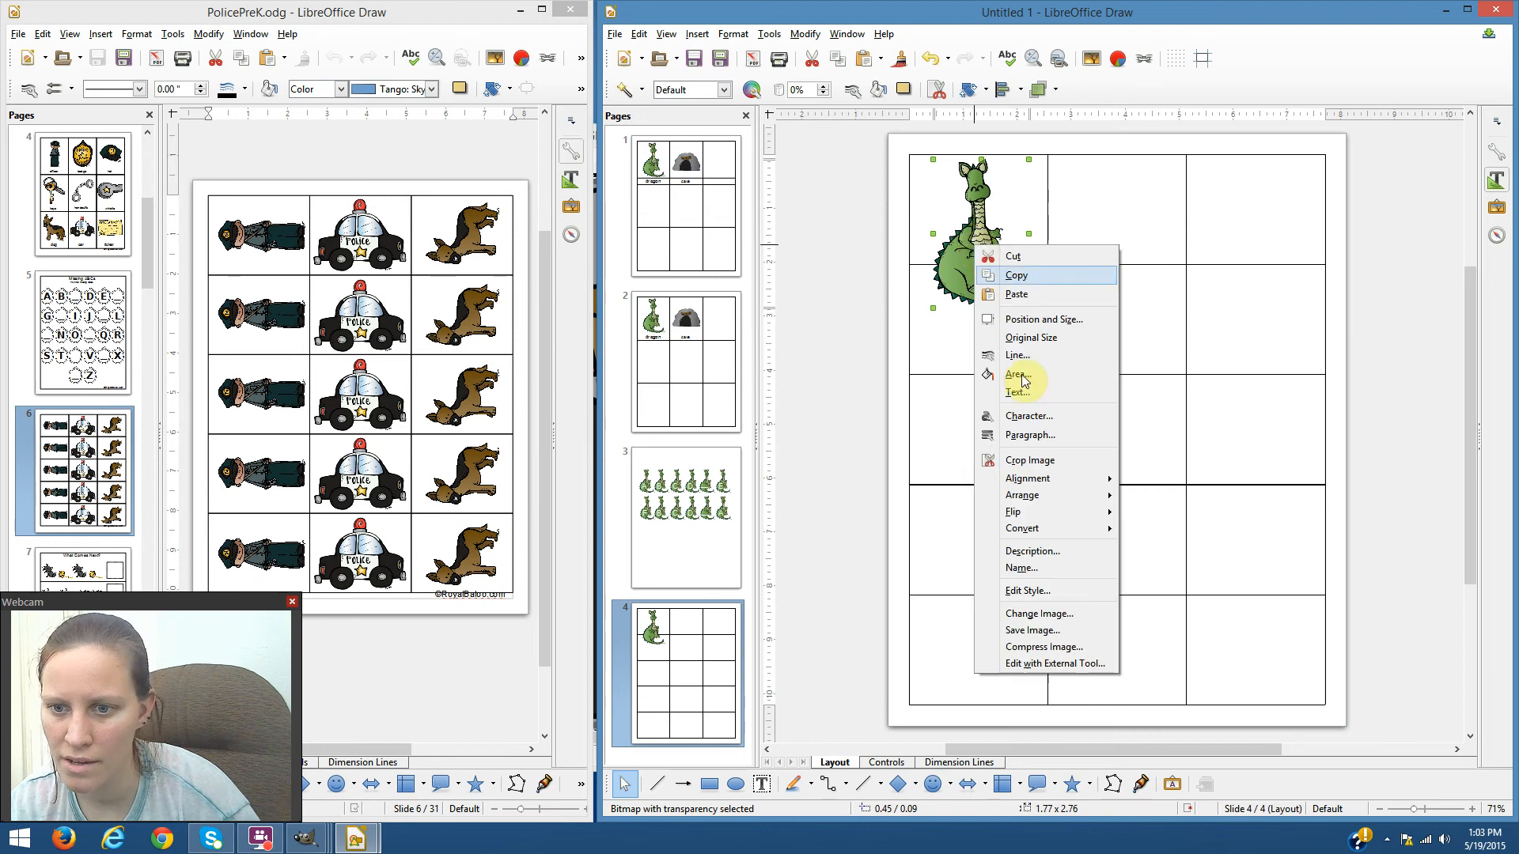
pyautogui.moveTo(1054, 484)
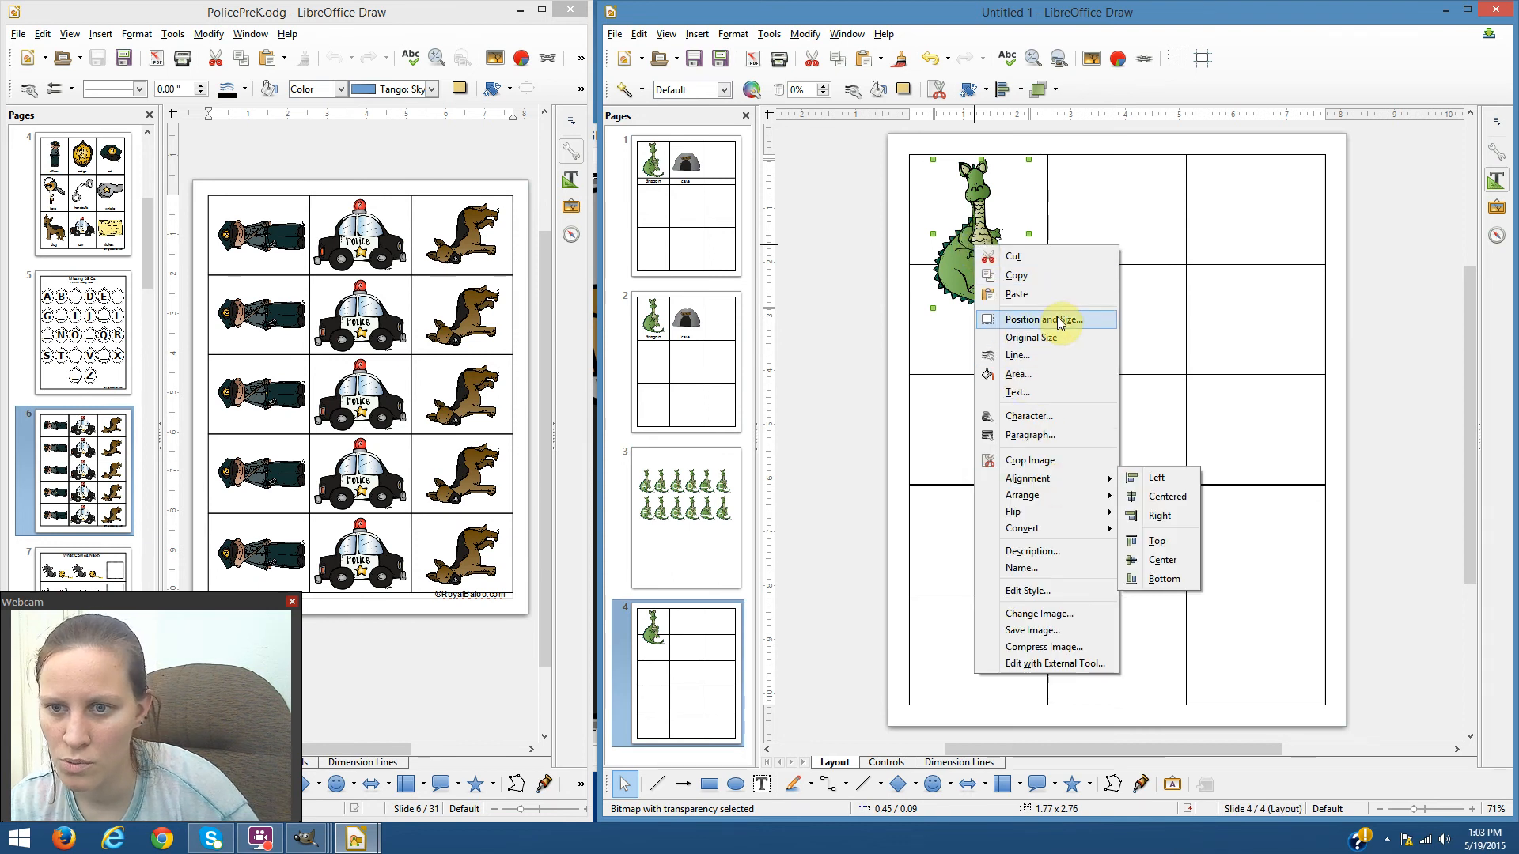
pyautogui.click(1058, 317)
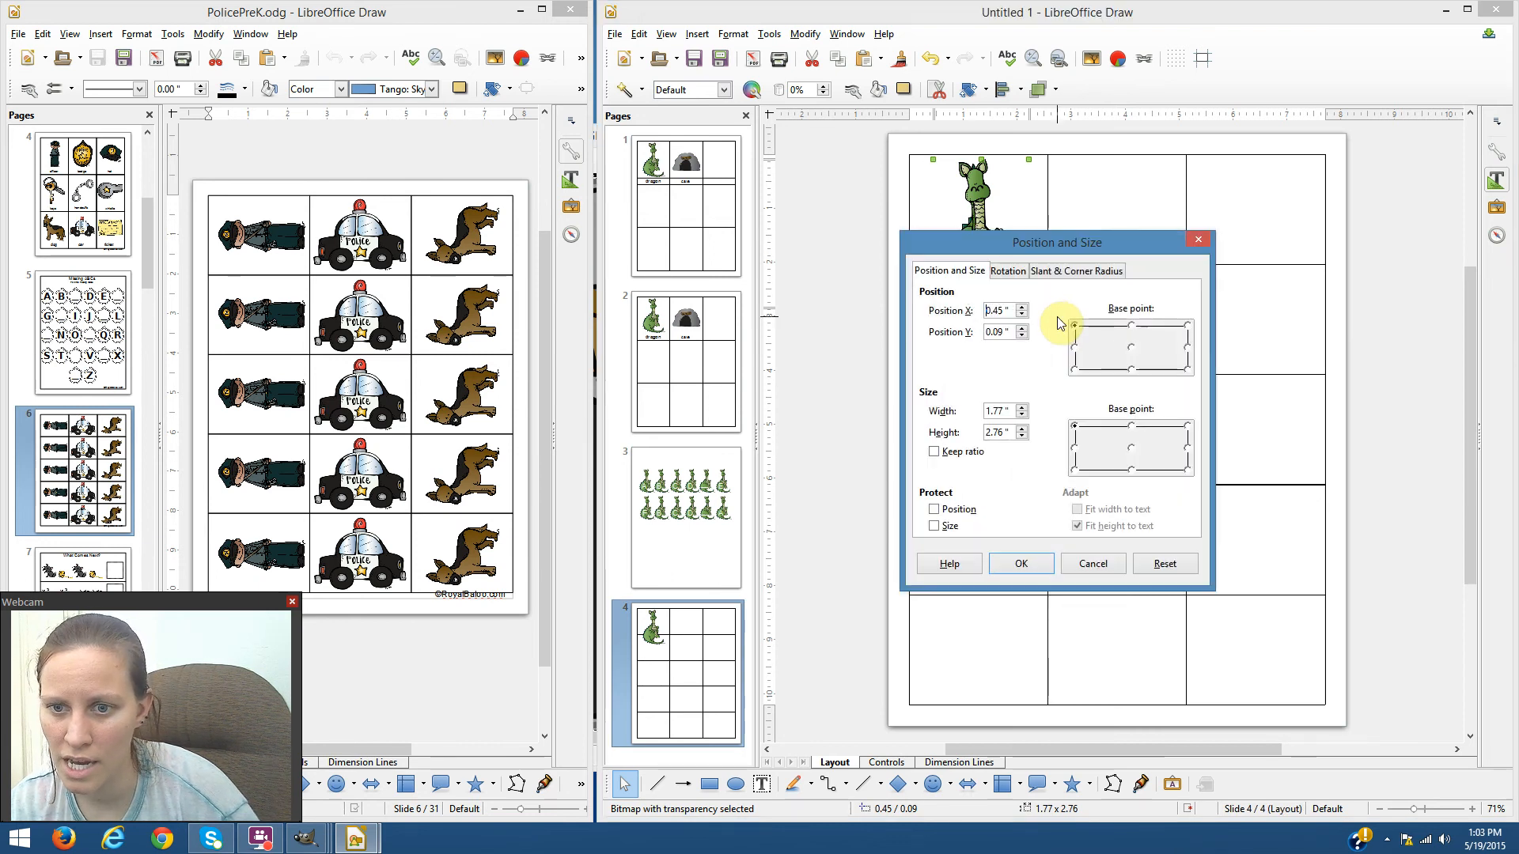
pyautogui.click(1006, 271)
pyautogui.click(1129, 427)
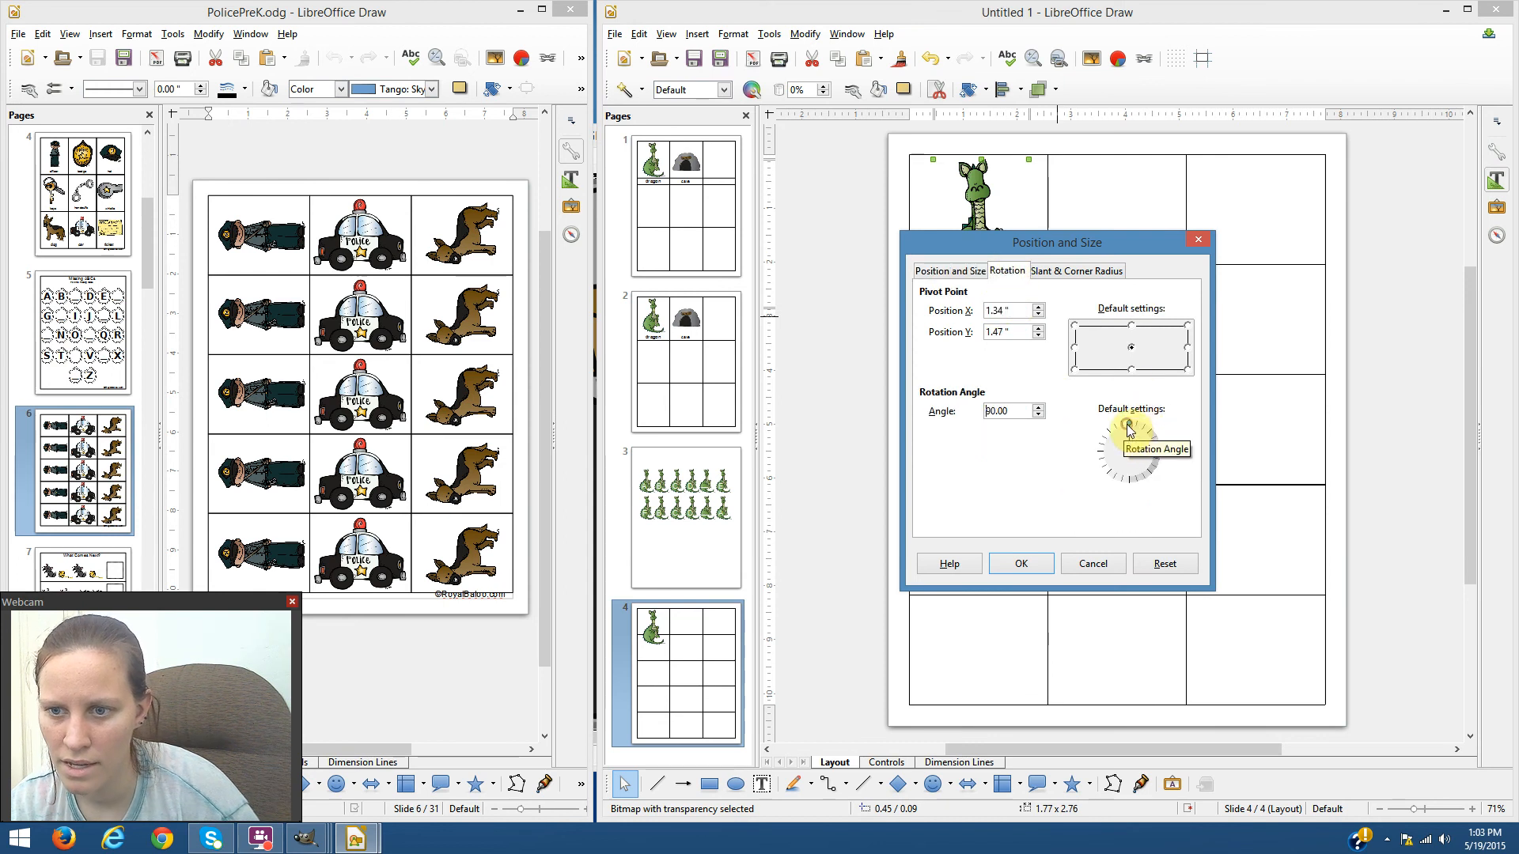
pyautogui.click(1029, 563)
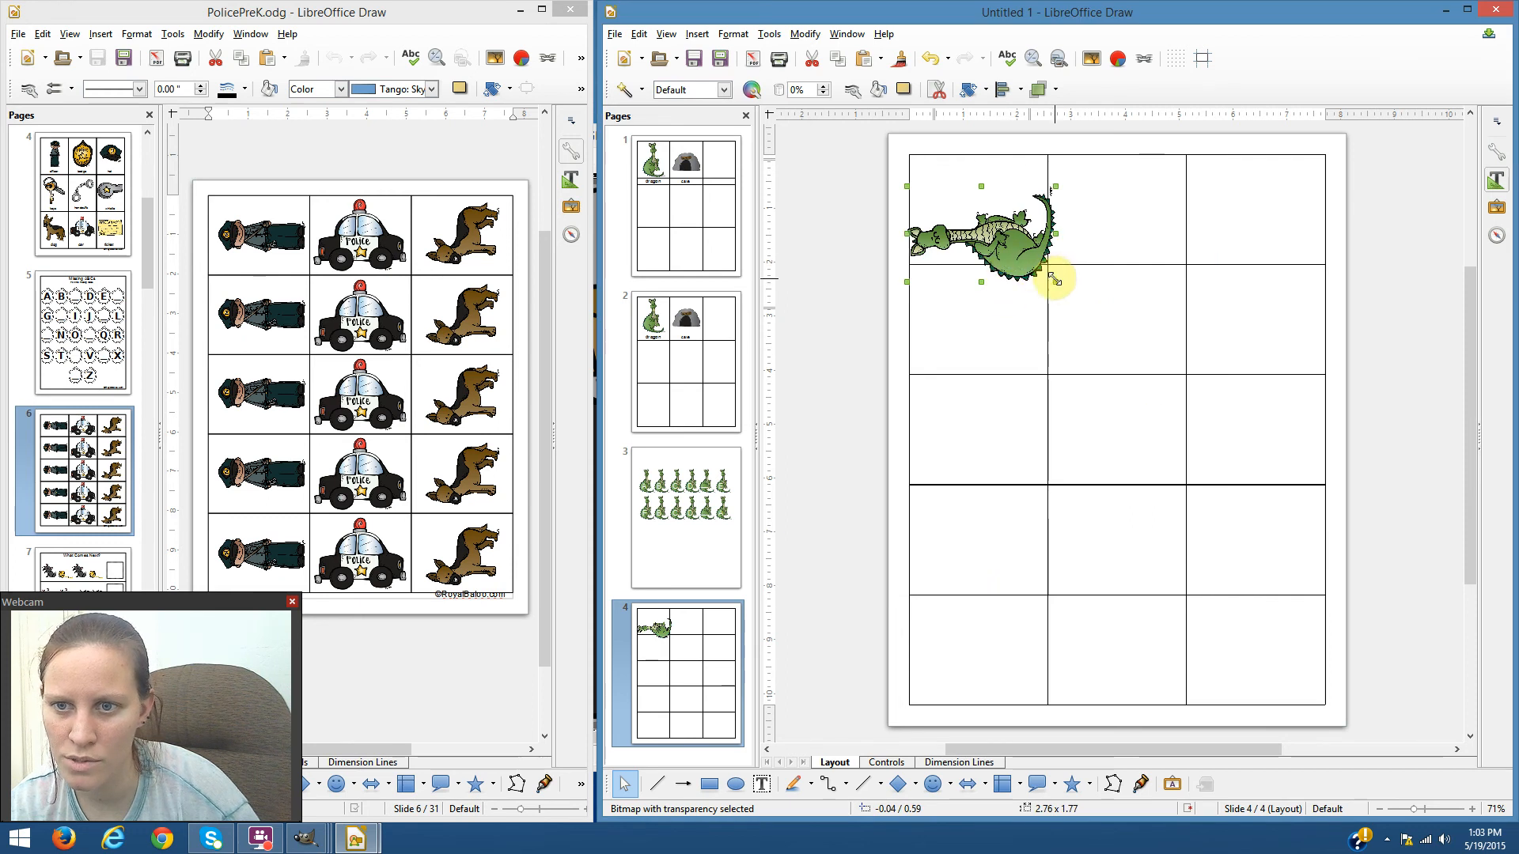
# - Shrink the rotated dragon to about 2.20 × 1.41 inches and fit it inside the table's first cell
pyautogui.moveTo(1053, 283); pyautogui.dragTo(1015, 235)
pyautogui.click(966, 250)
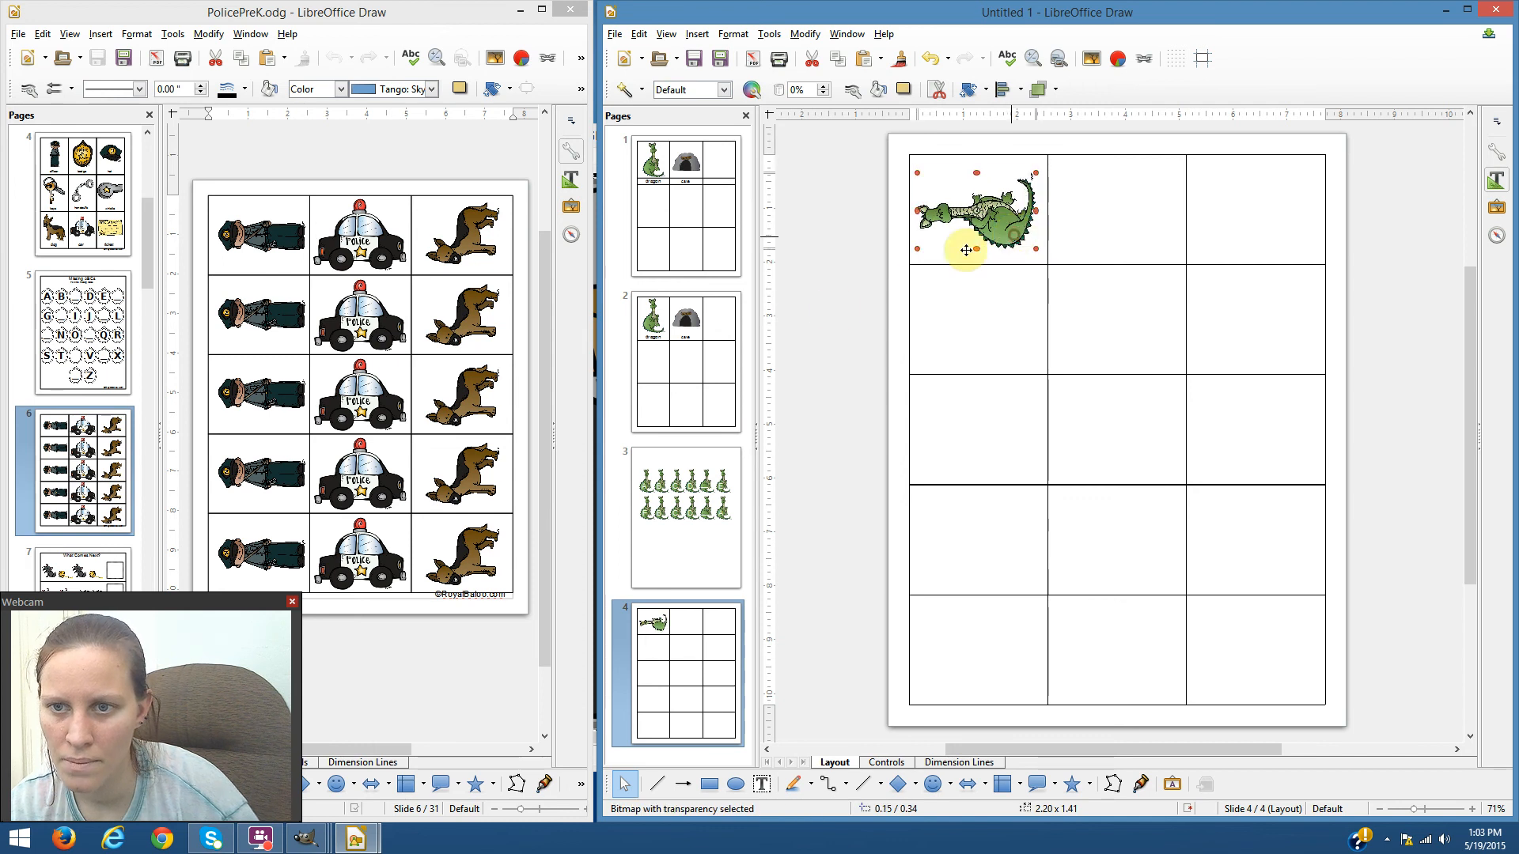
pyautogui.click(823, 328)
# - Duplicate the sideways dragon into the four cells below it, filling the table's first column
pyautogui.click(977, 234)
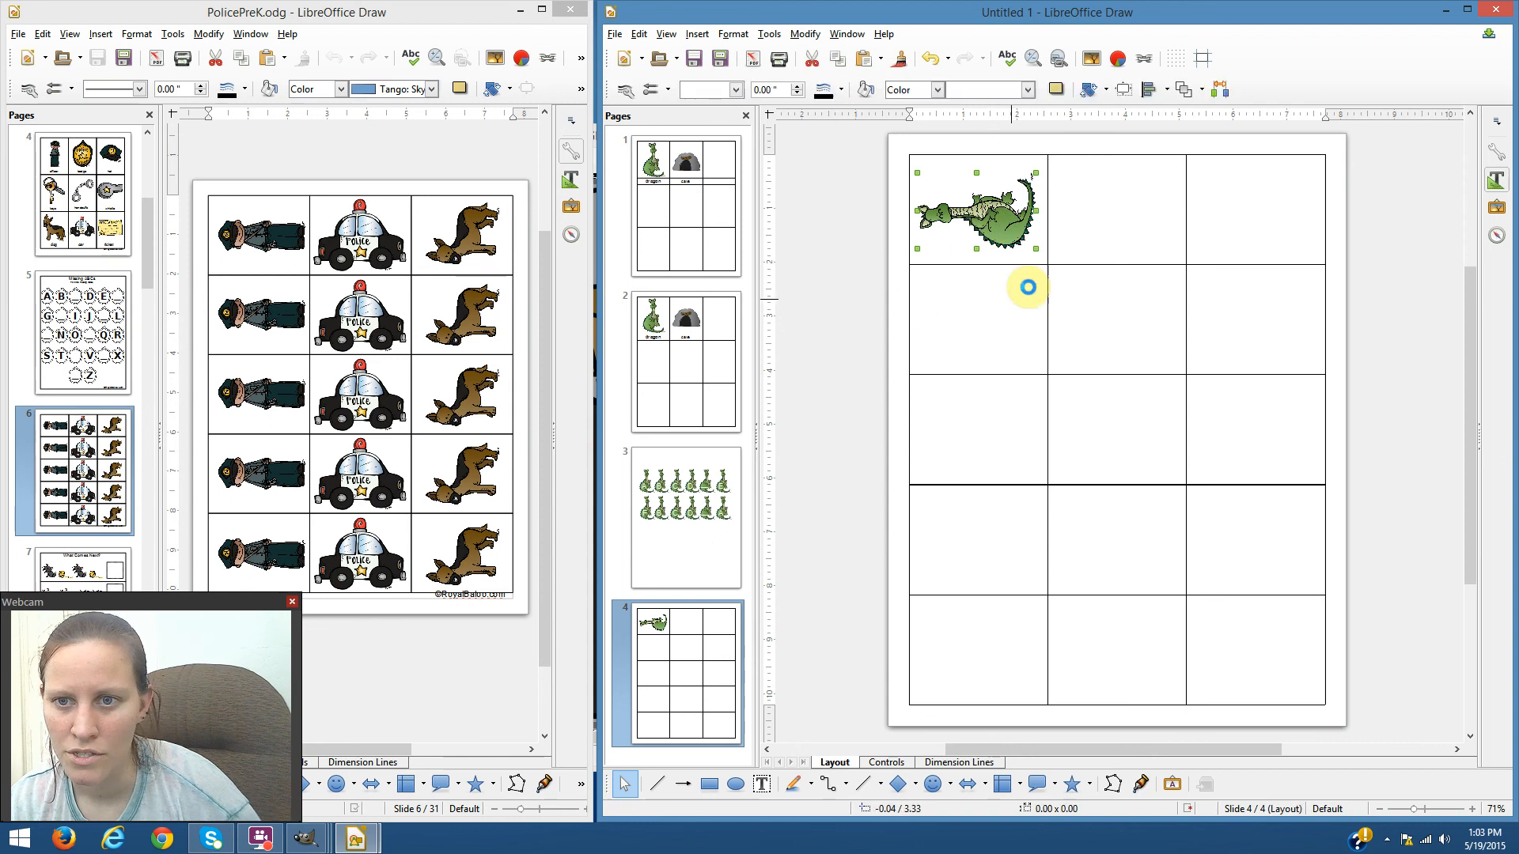
pyautogui.moveTo(1015, 231); pyautogui.dragTo(1005, 336)
pyautogui.click(1002, 236)
pyautogui.moveTo(1004, 255); pyautogui.dragTo(1001, 471)
pyautogui.moveTo(1000, 383); pyautogui.dragTo(999, 569)
pyautogui.click(1009, 222)
pyautogui.moveTo(1008, 222); pyautogui.dragTo(1025, 672)
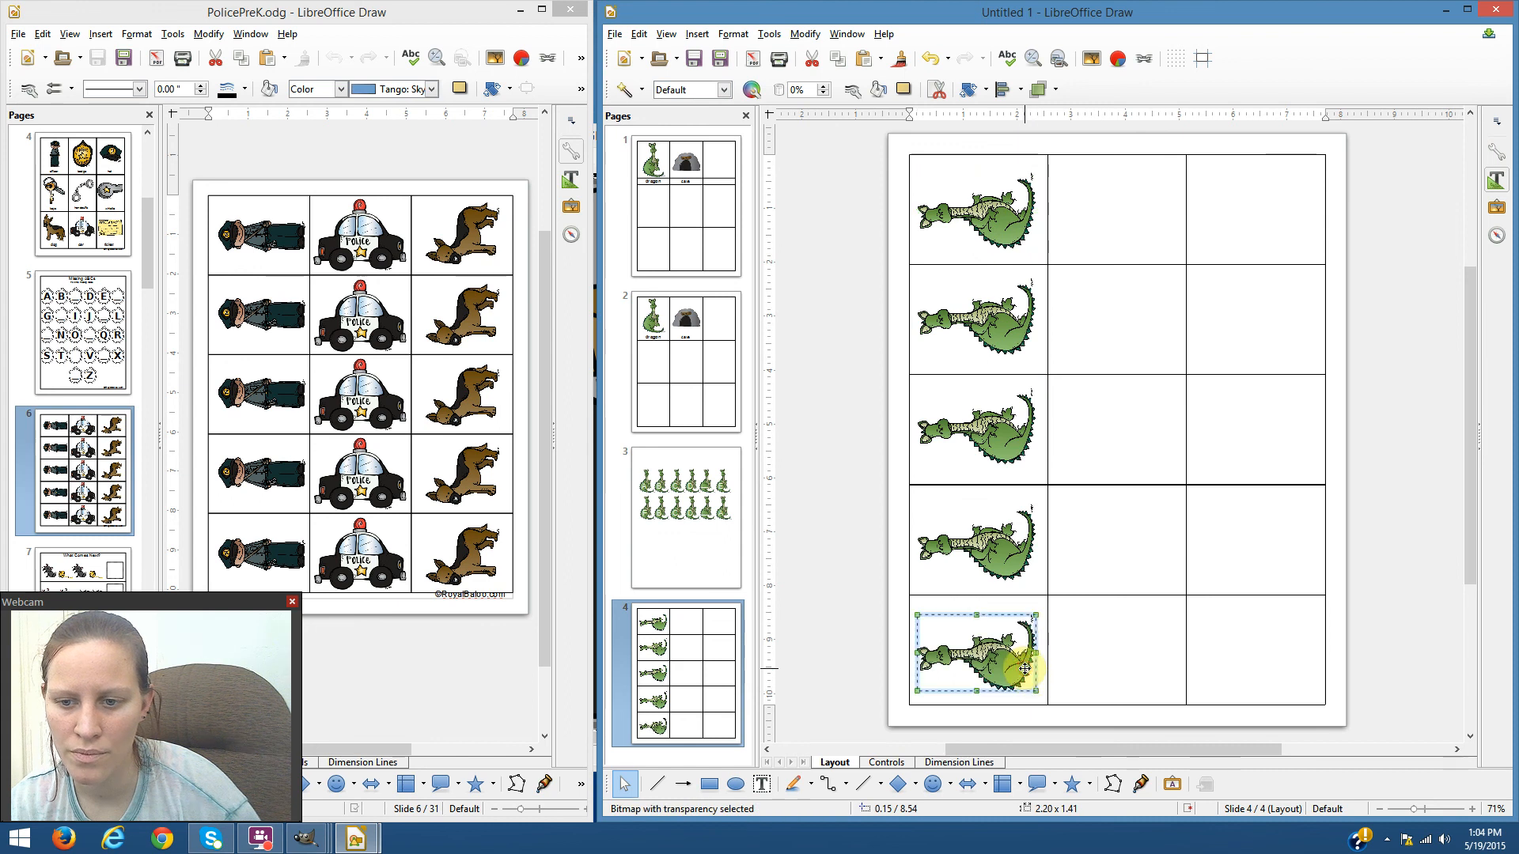
pyautogui.click(834, 577)
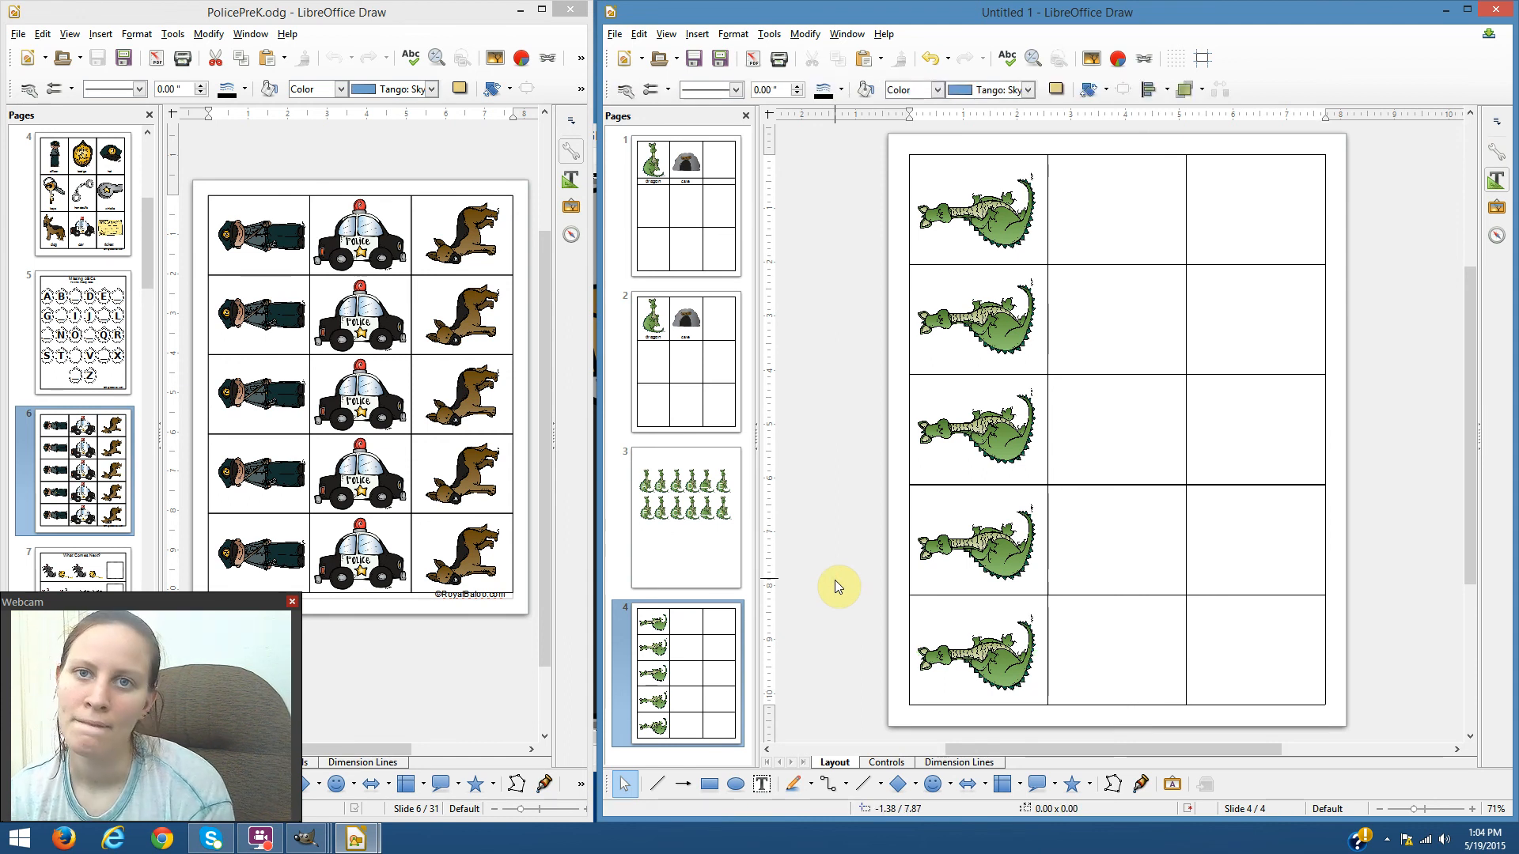